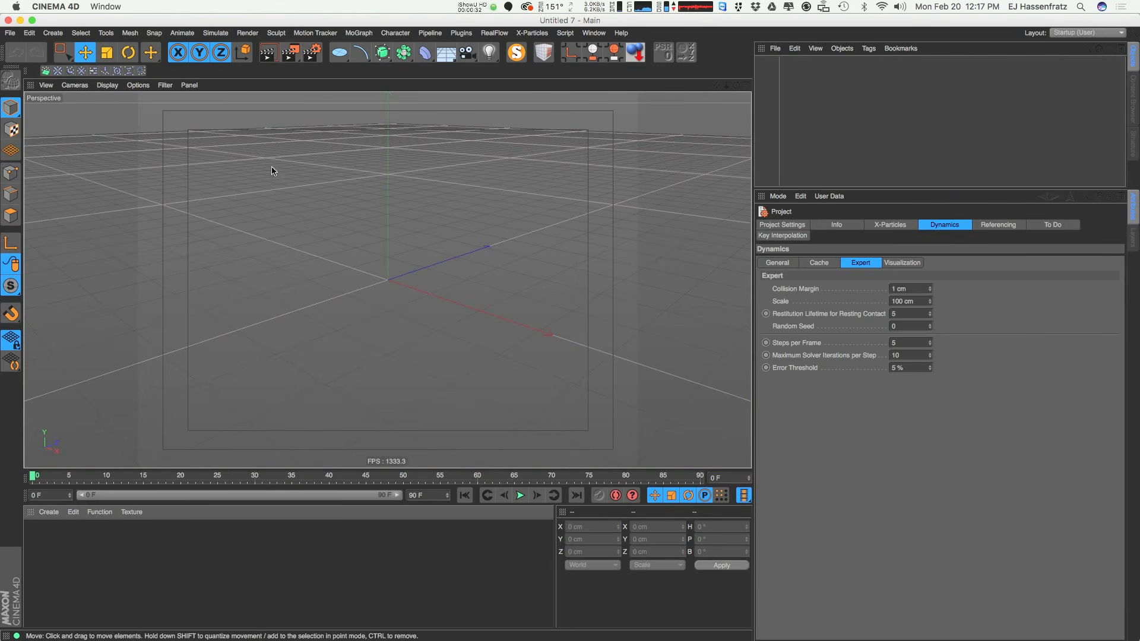
Create a MoGraph Cloner and place a new sphere inside it as its child
left_click(359, 32)
left_click(378, 120)
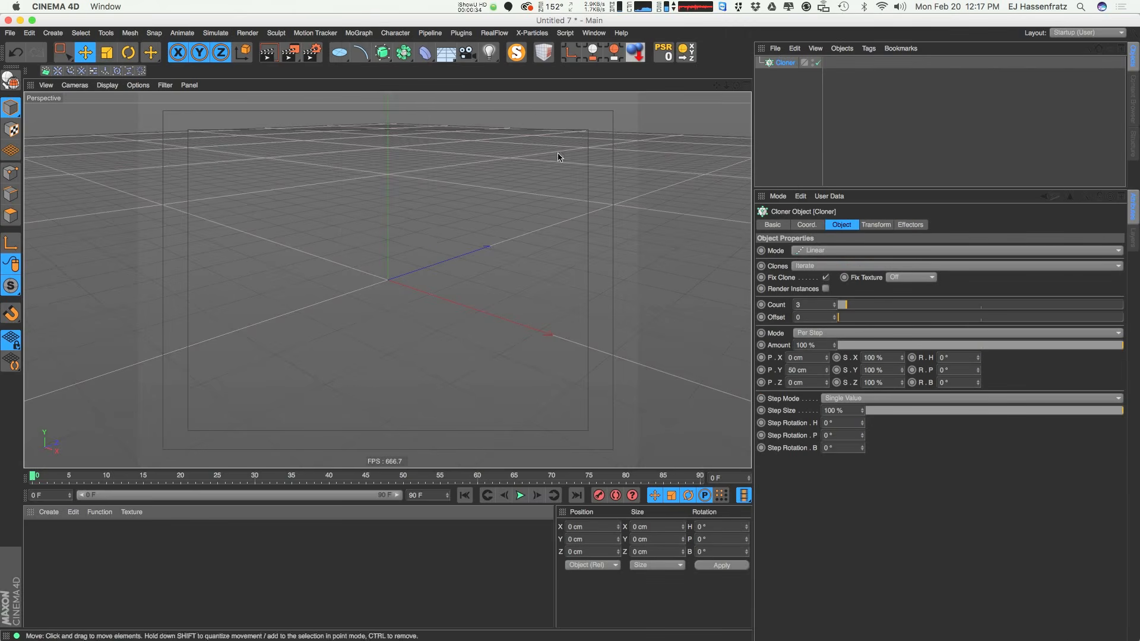
left_click_drag(339, 52, 380, 180)
left_click_drag(790, 63, 789, 74)
Set the Cloner's mode to Grid Array
left_click(785, 62)
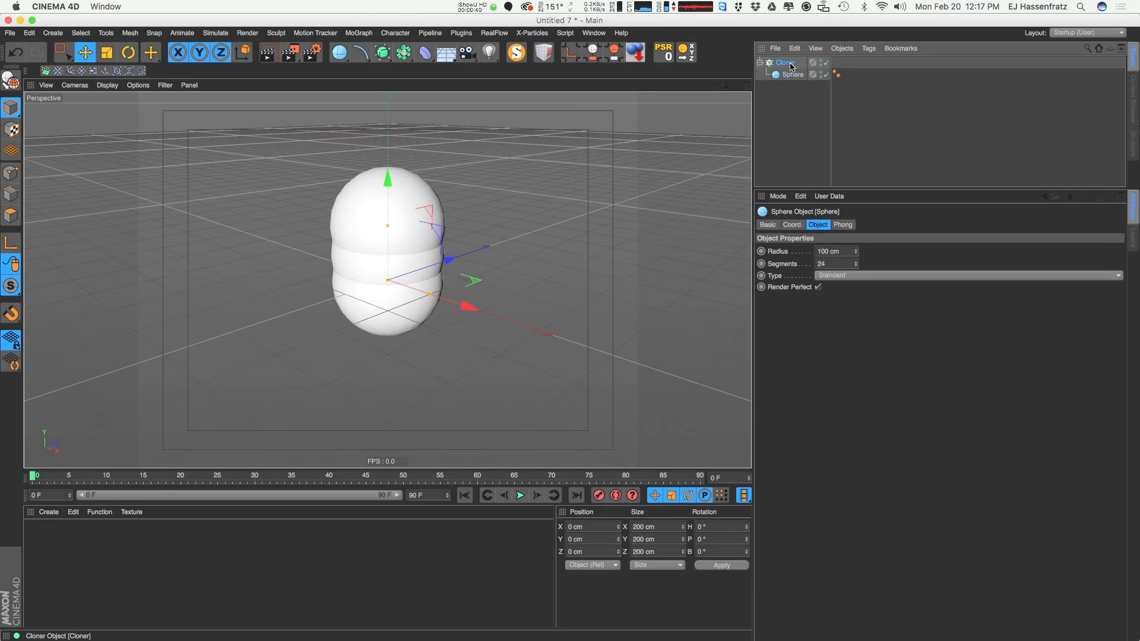
left_click(841, 251)
left_click(831, 299)
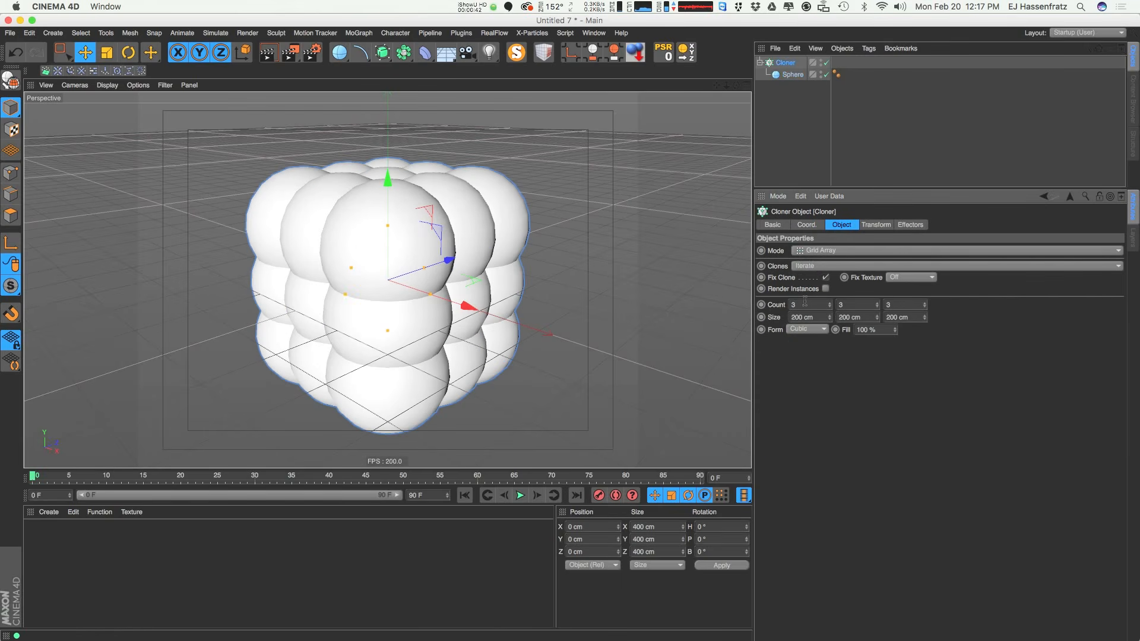
Set the radius of the sphere inside the Cloner to 27 cm
left_click(793, 76)
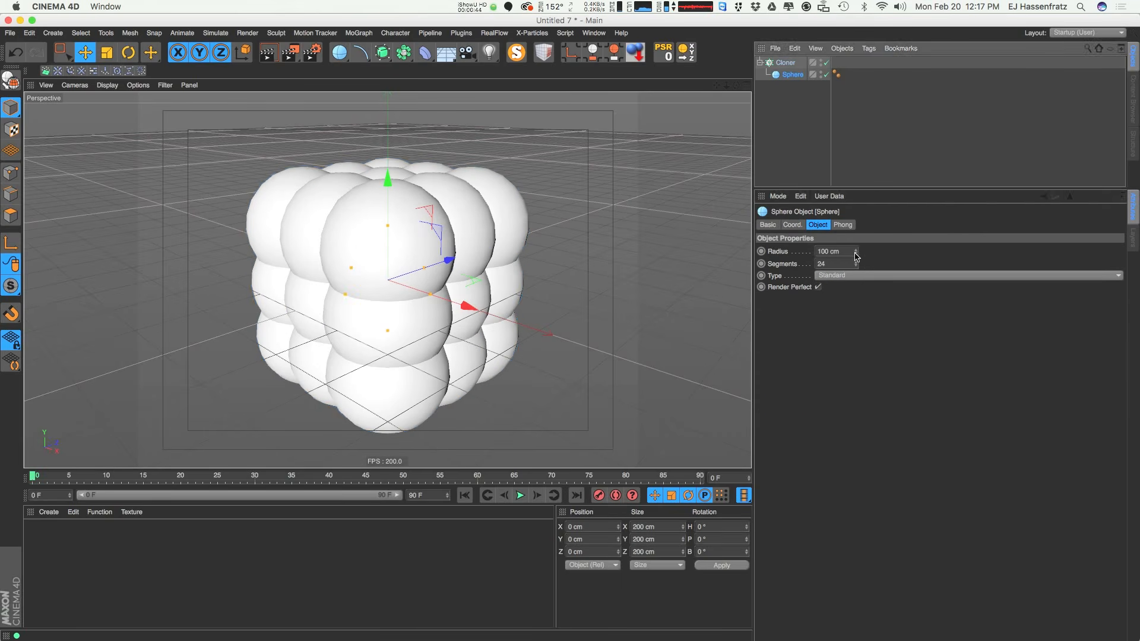
left_click_drag(855, 251, 851, 255)
double_click(843, 251)
type("27")
key("Return")
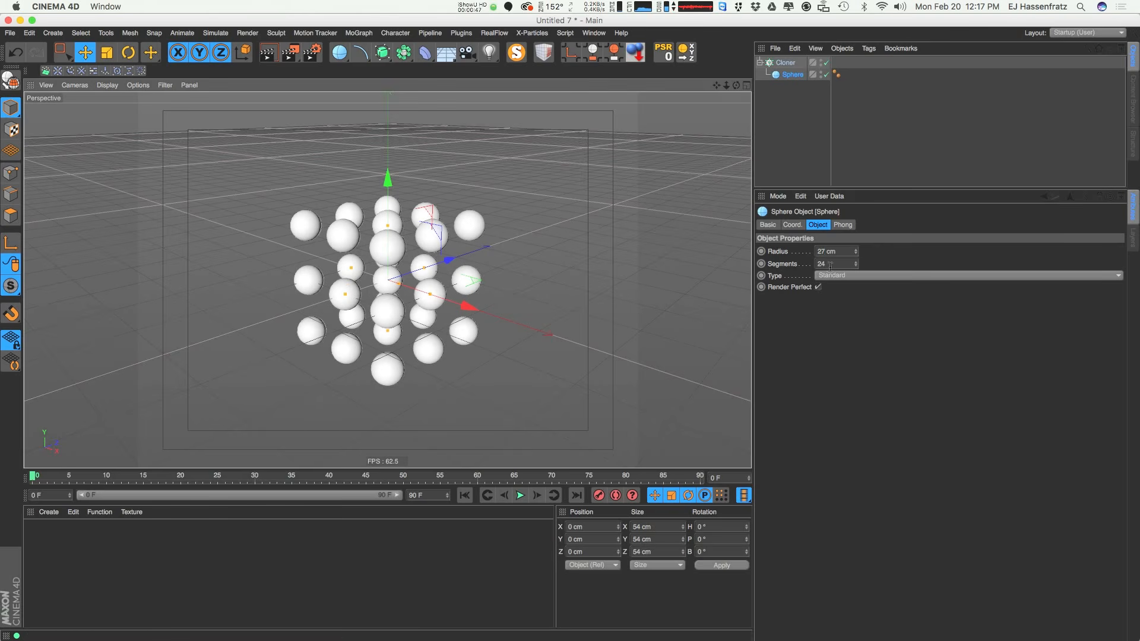
Set the Cloner's grid count to 10 by 1 by 10 to form a single flat layer of spheres
left_click(785, 63)
mouse_move(877, 306)
left_mouse_down()
mouse_move(875, 318)
mouse_move(829, 298)
left_mouse_up()
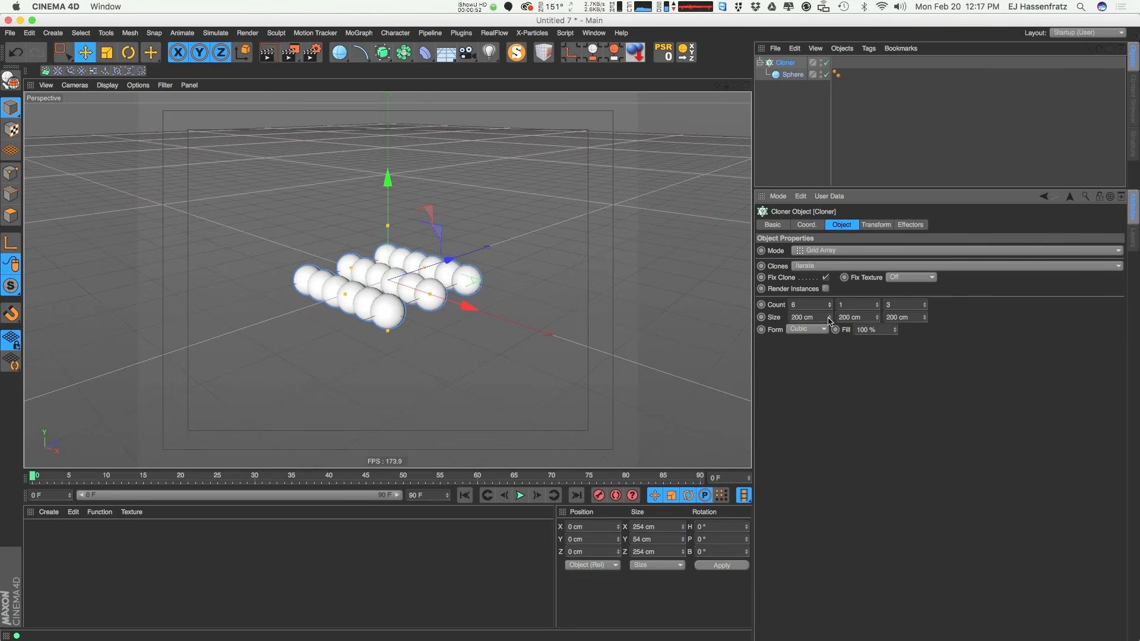
left_click_drag(924, 305, 924, 304)
left_click_drag(815, 304, 690, 301)
type("10")
key("Return")
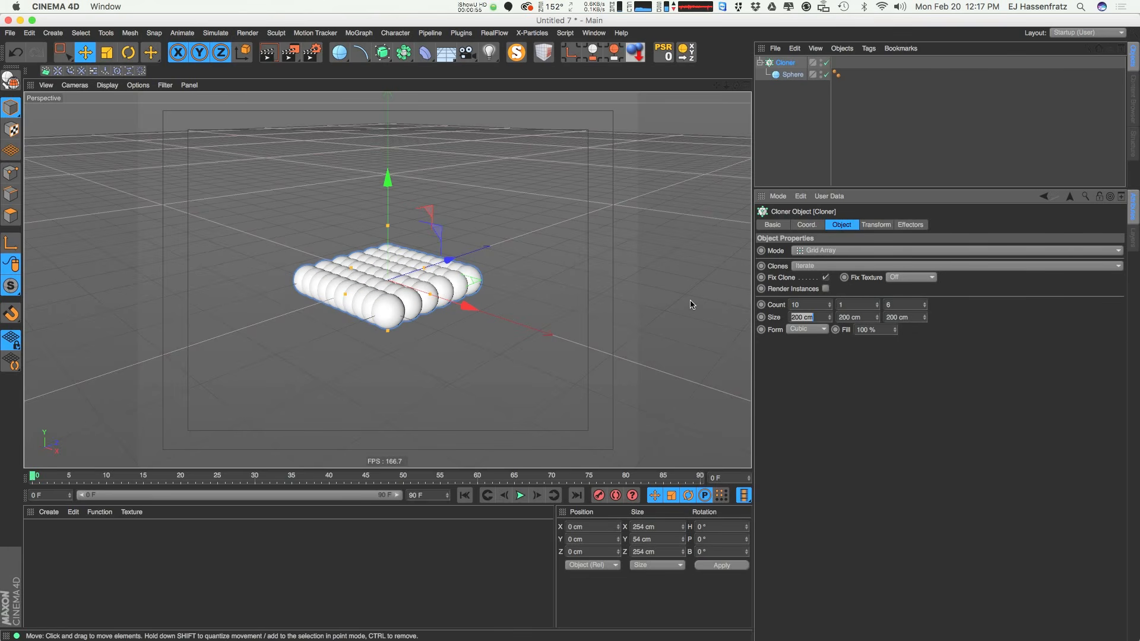
left_click(908, 304)
type("10")
key("Return")
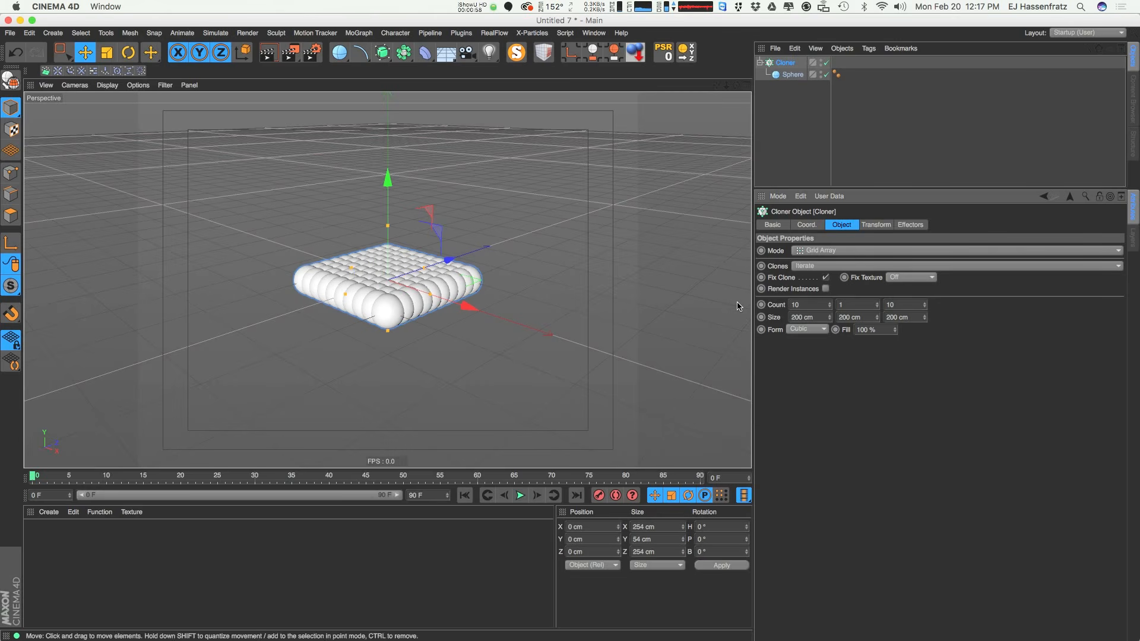
Spread out the clone grid by enlarging its size to about 601 cm in X and 596 cm in Z
mouse_move(829, 317)
left_mouse_down()
mouse_move(875, 148)
mouse_move(909, 94)
mouse_move(953, 270)
left_mouse_up()
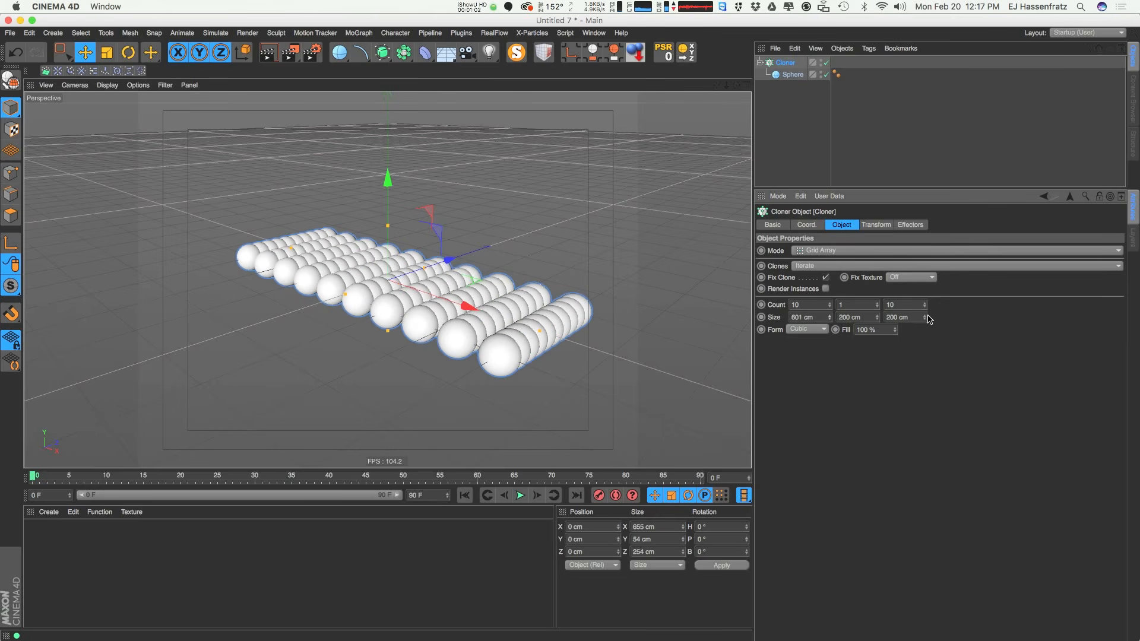
mouse_move(924, 320)
left_mouse_down()
mouse_move(946, 132)
mouse_move(929, 83)
left_mouse_up()
mouse_move(501, 342)
left_mouse_down("alt")
mouse_move(380, 362)
mouse_move(445, 371)
mouse_move(425, 377)
left_mouse_up("alt")
scroll(438, 310, "down", 6)
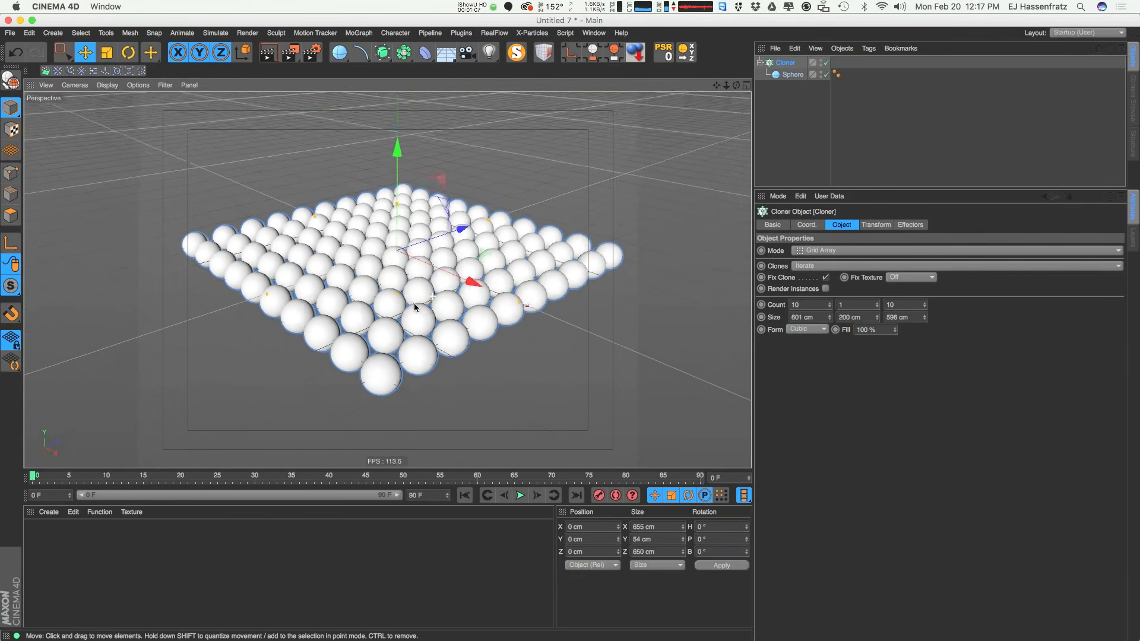
Add a Soft Body simulation tag to the Cloner and set its Soft Body type to Made of Clones
right_click(779, 65)
mouse_move(848, 84)
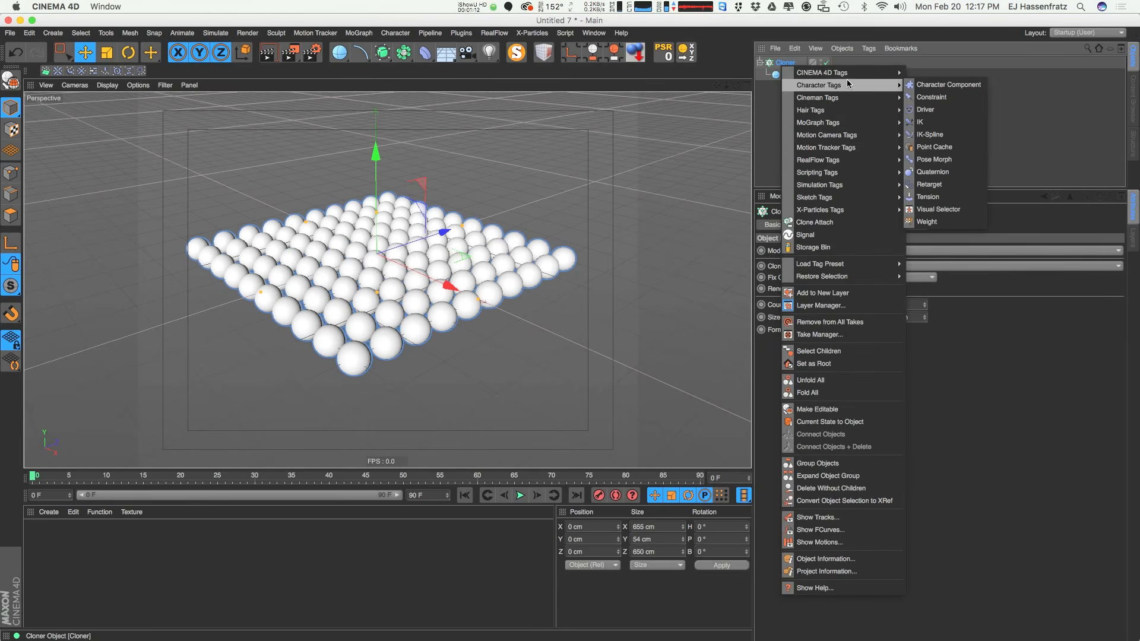
mouse_move(838, 185)
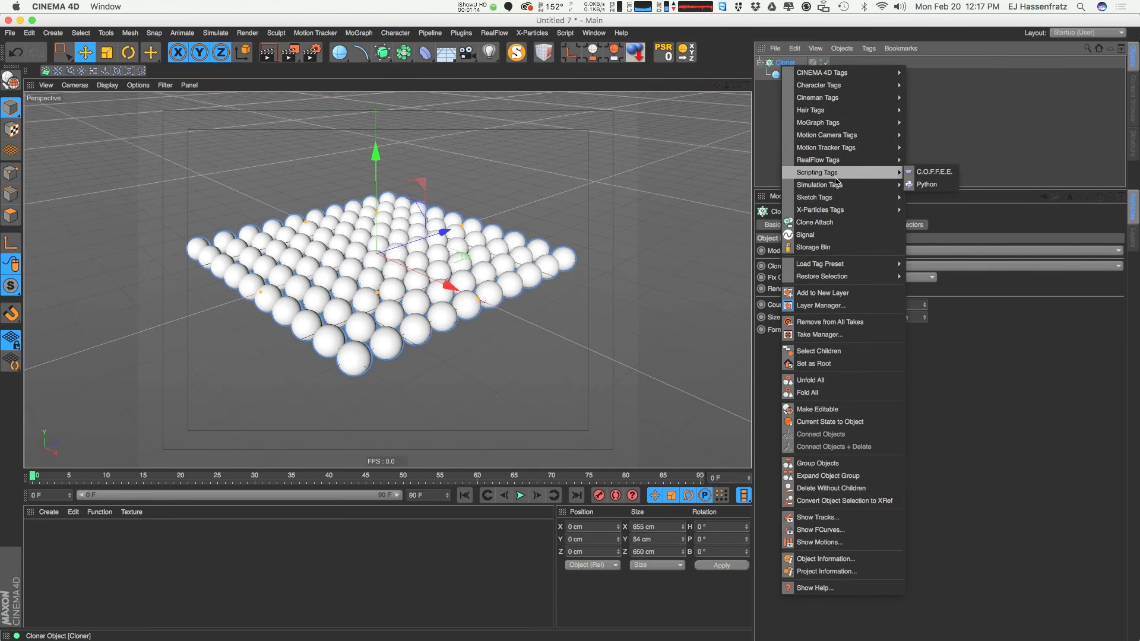
left_click(930, 202)
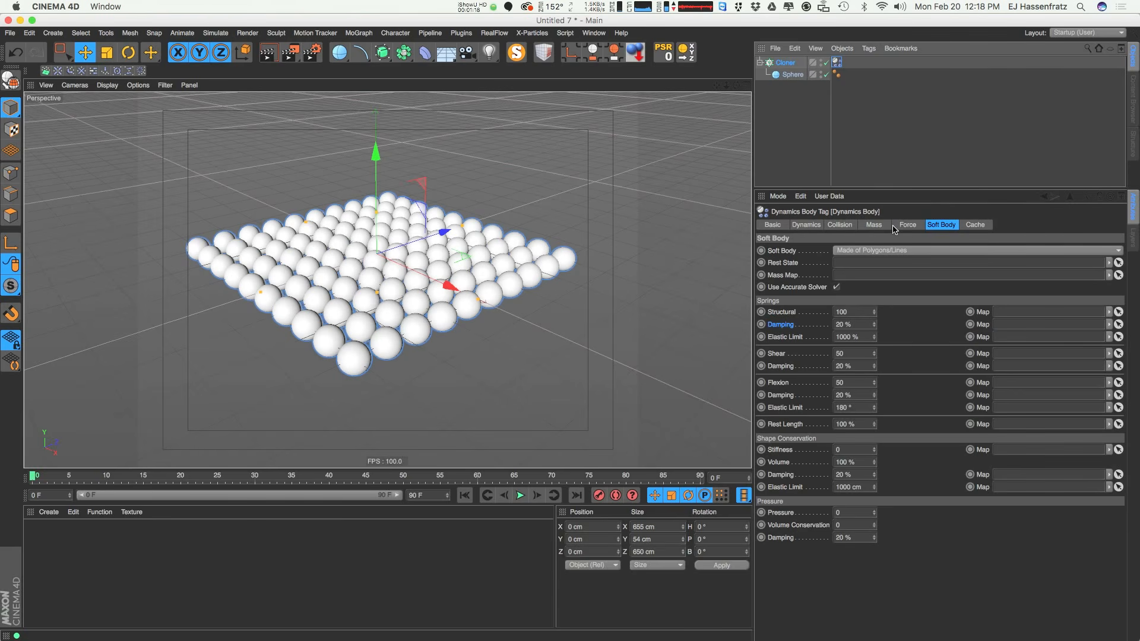
left_click(943, 230)
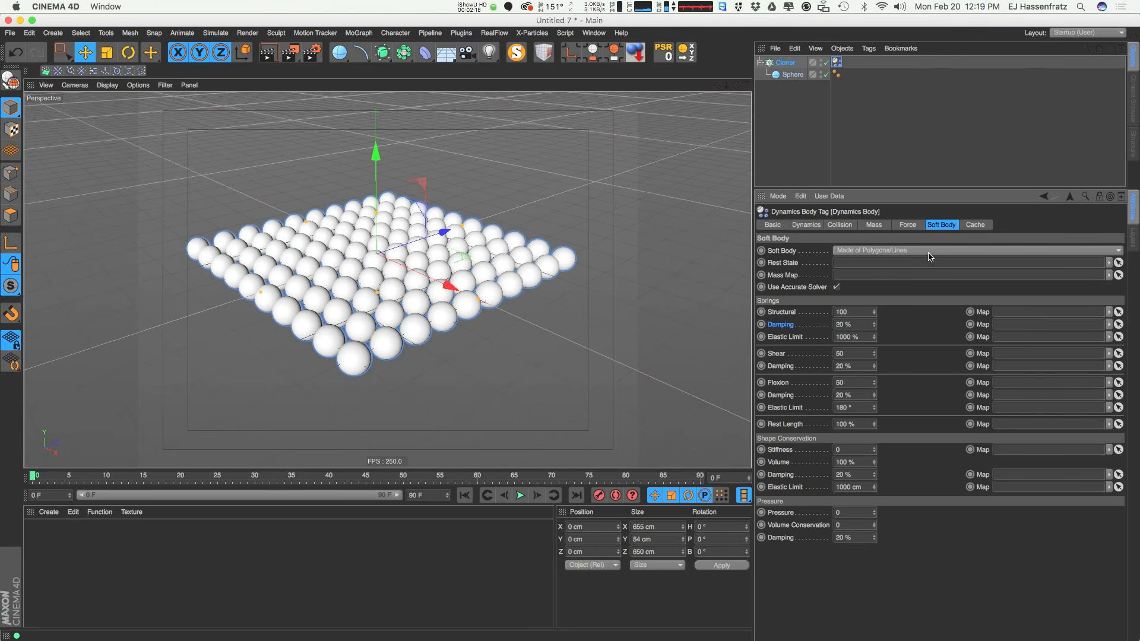
left_click(968, 250)
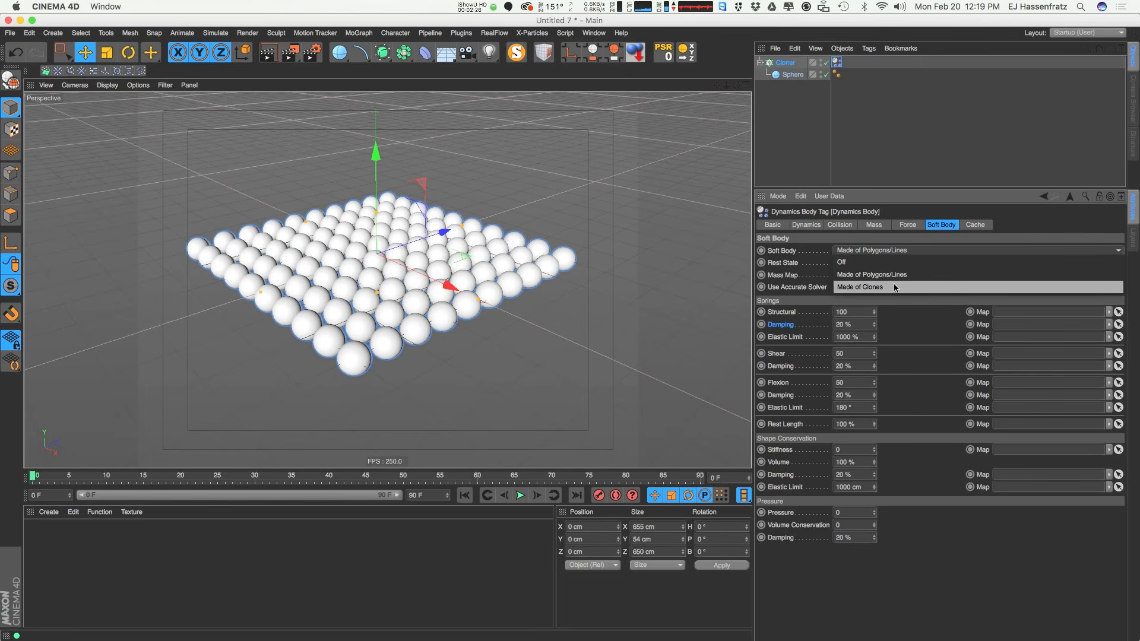
left_click(925, 288)
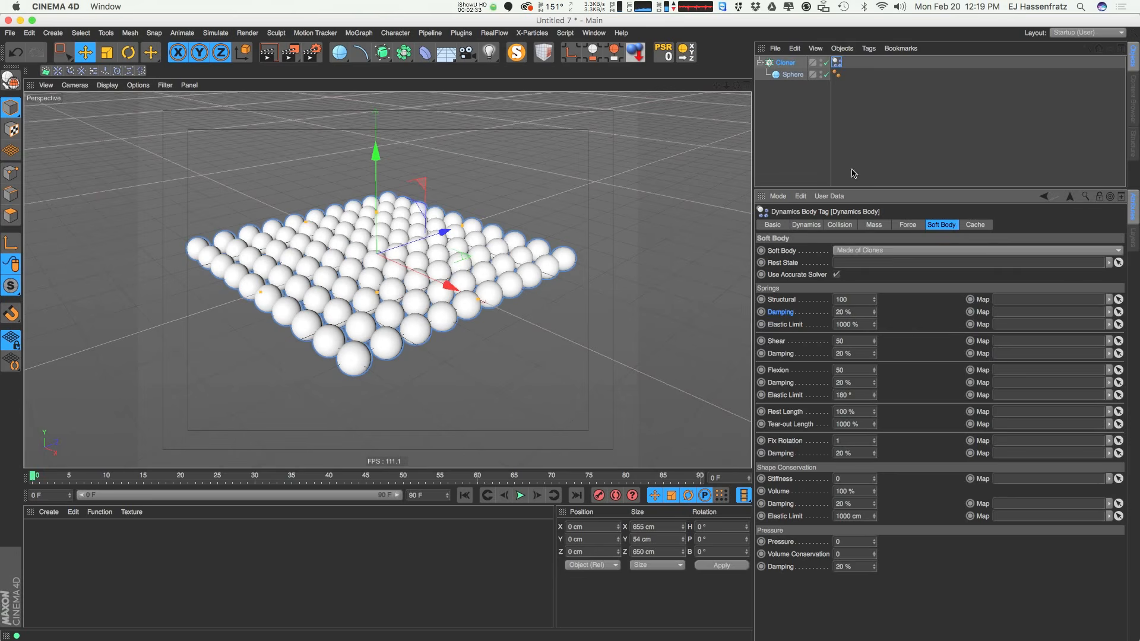
Raise the Cloner to about 222 cm in Y above the floor grid
left_click(785, 63)
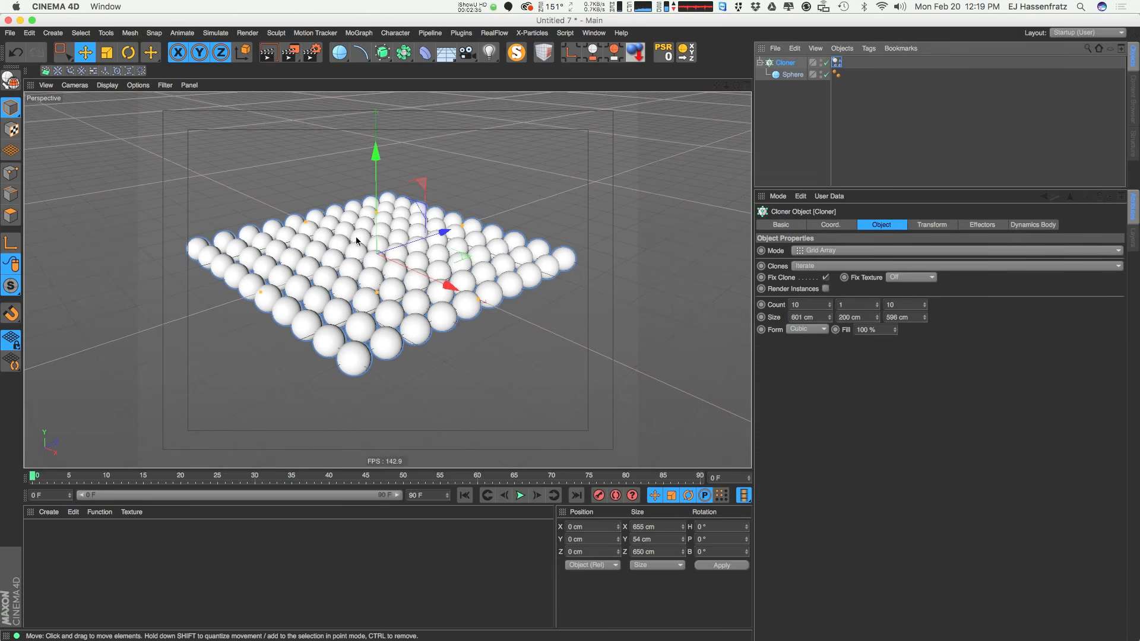
left_click_drag(375, 155, 376, 103)
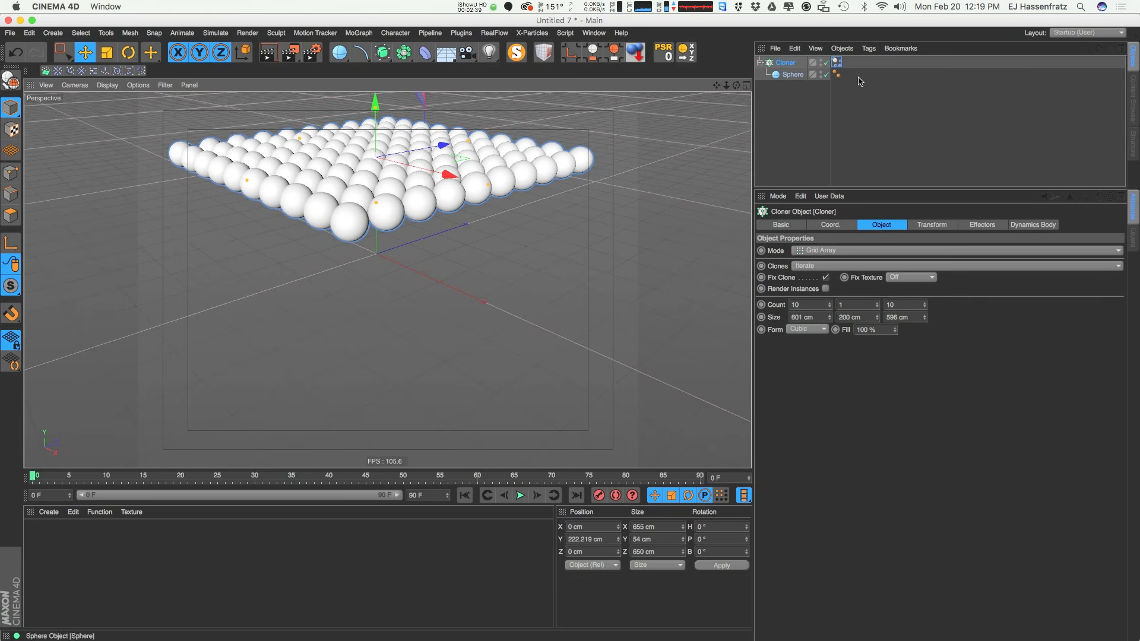
Add a separate sphere with a radius of about 150 cm beneath the clone grid and lower it to about -31 cm in Y
left_click(332, 54)
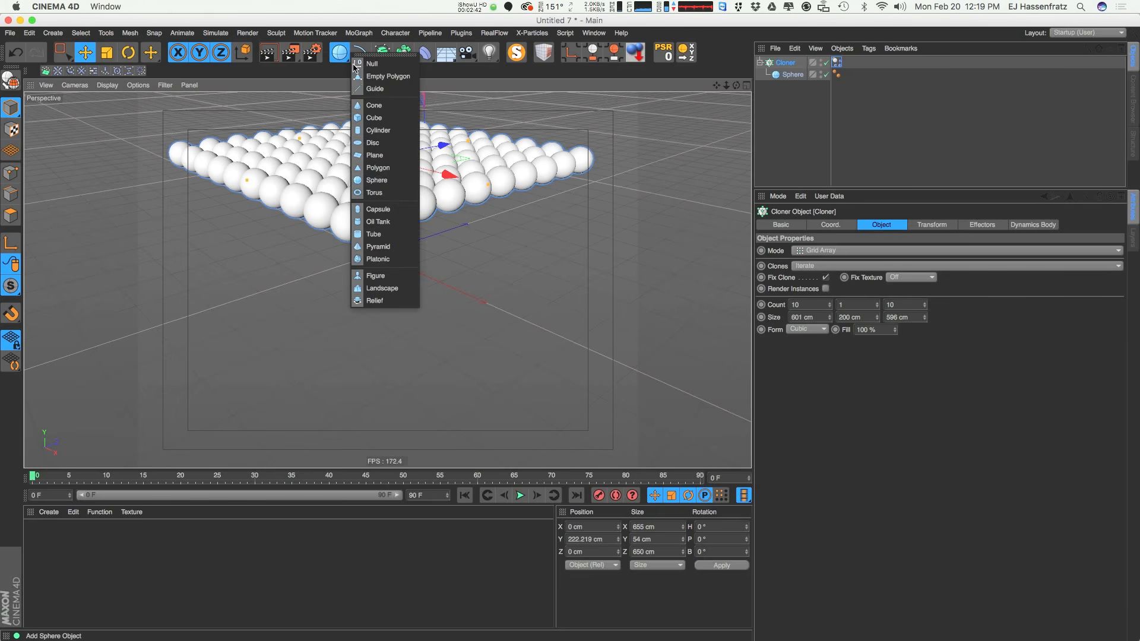
left_click(384, 183)
left_click_drag(407, 267, 423, 274)
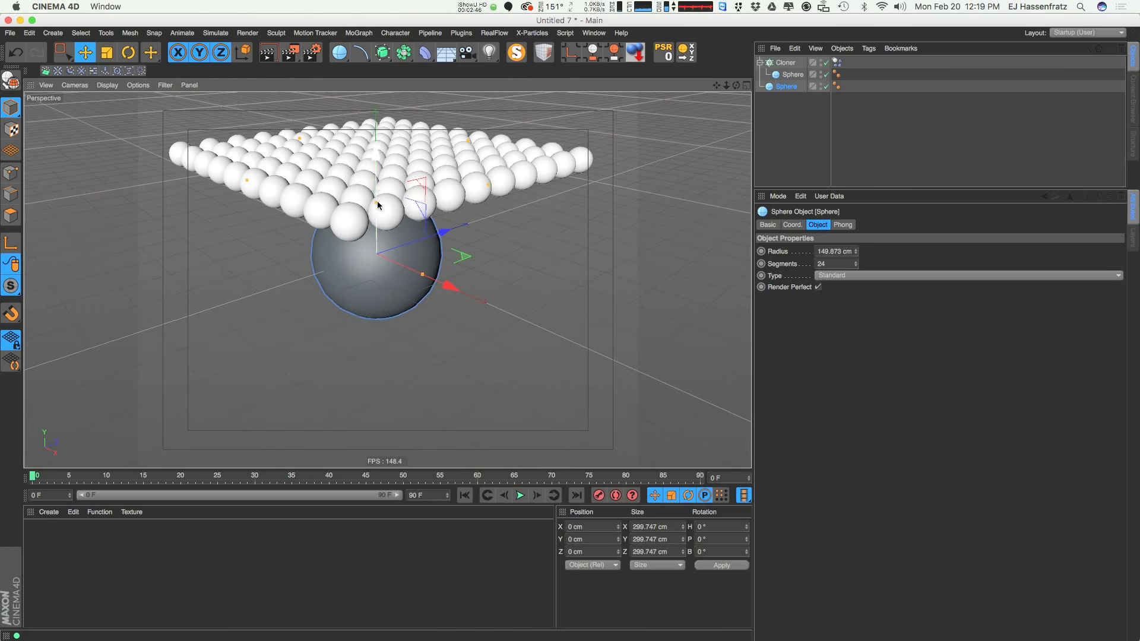
left_click_drag(380, 180, 381, 192)
middle_click_drag(372, 268, 444, 301, "alt")
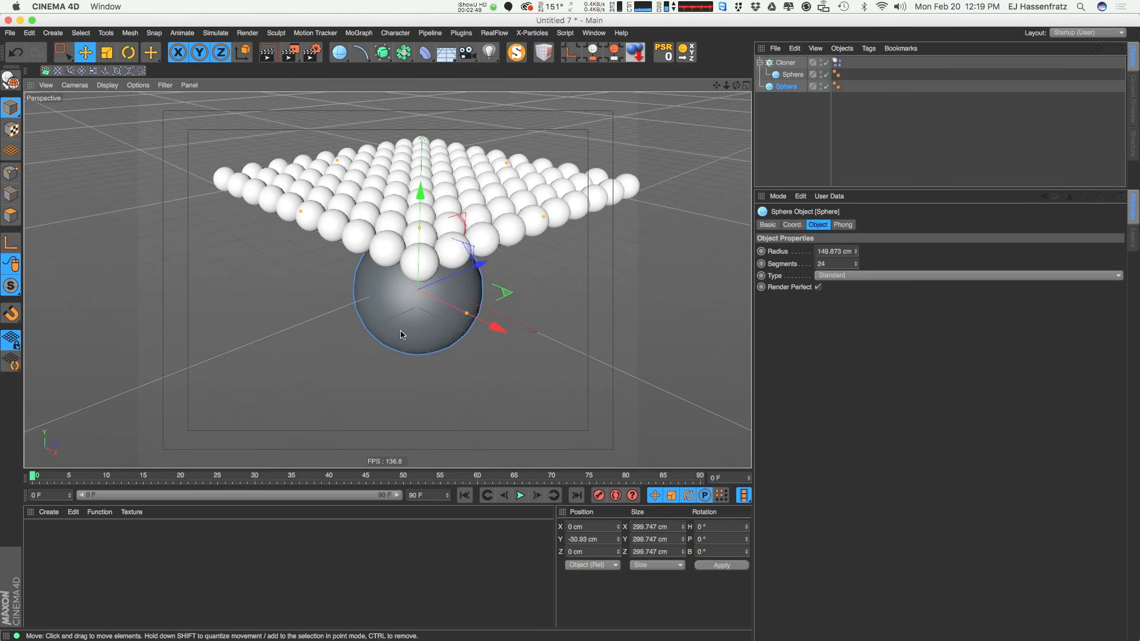
Add a Collider Body simulation tag to the large sphere
right_click(790, 88)
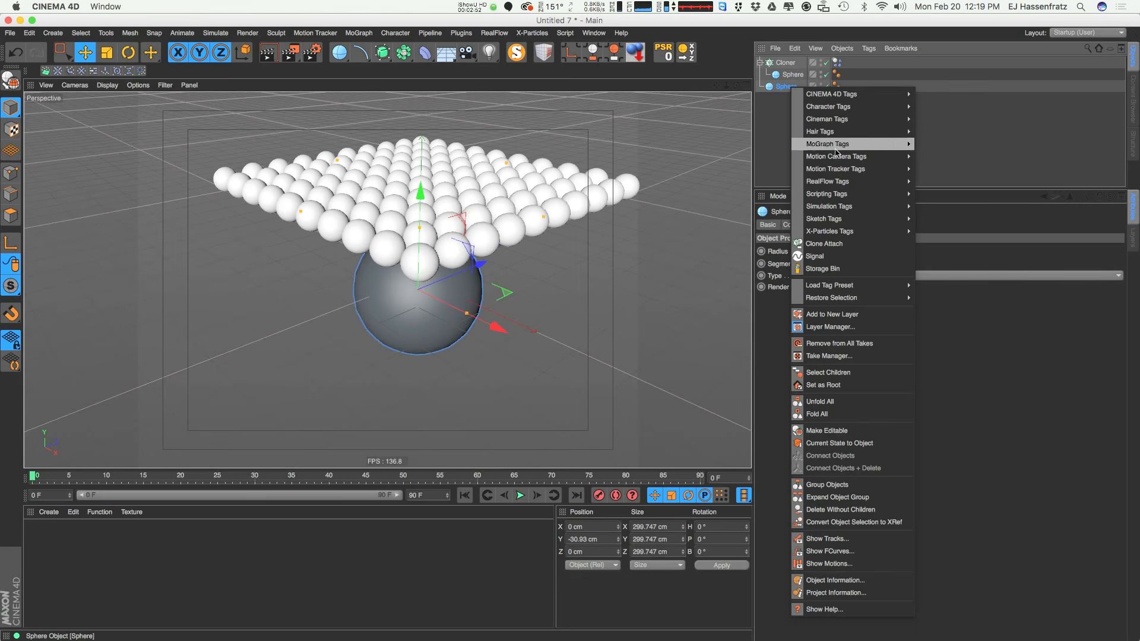
mouse_move(842, 206)
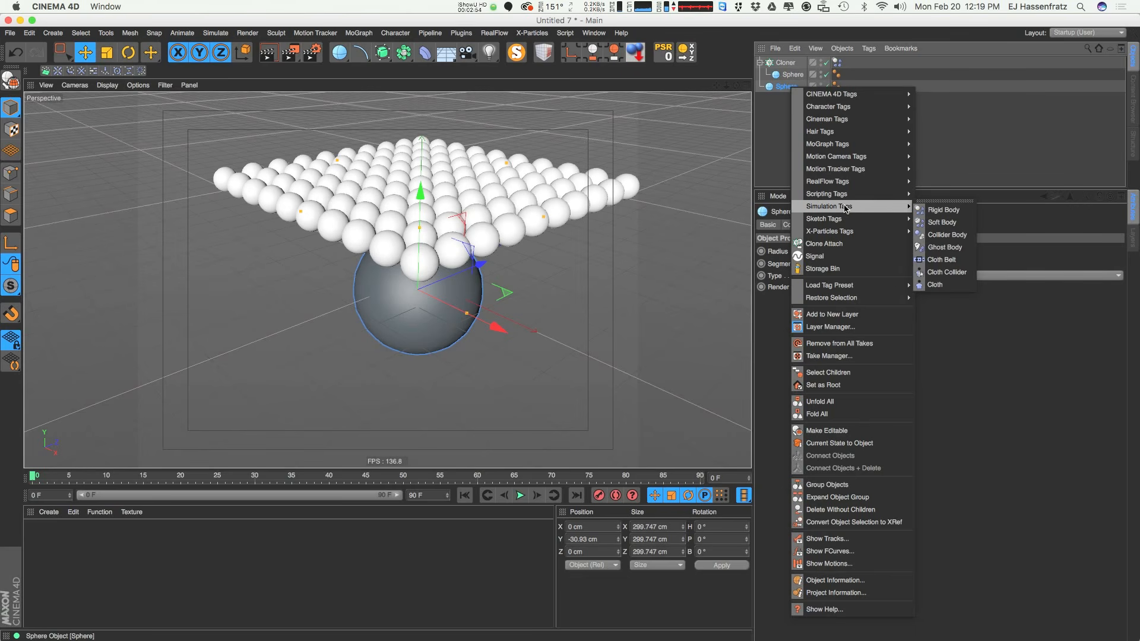
left_click(948, 236)
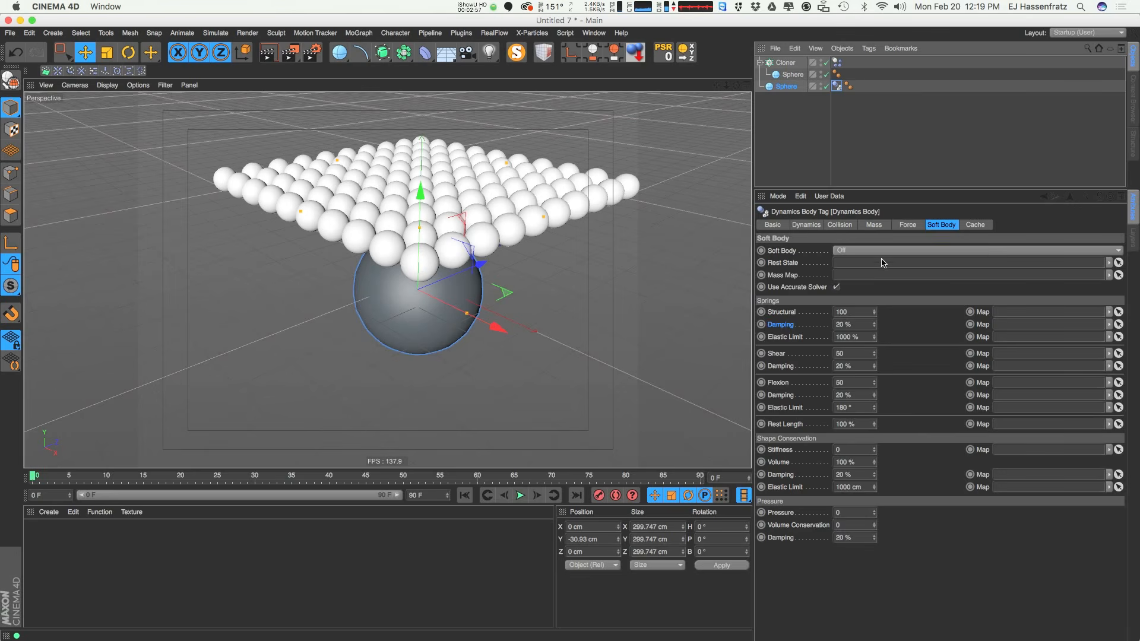
Select the Cloner's dynamics tag and play the simulation to check how the clones behave against the large sphere
left_click(833, 91)
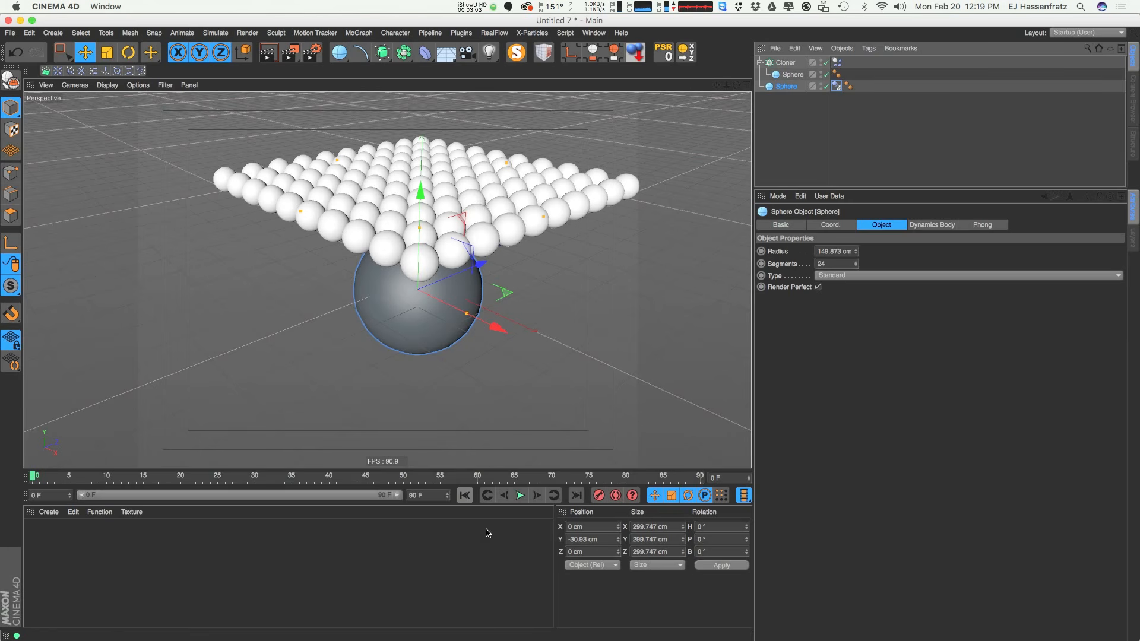
left_click(844, 63)
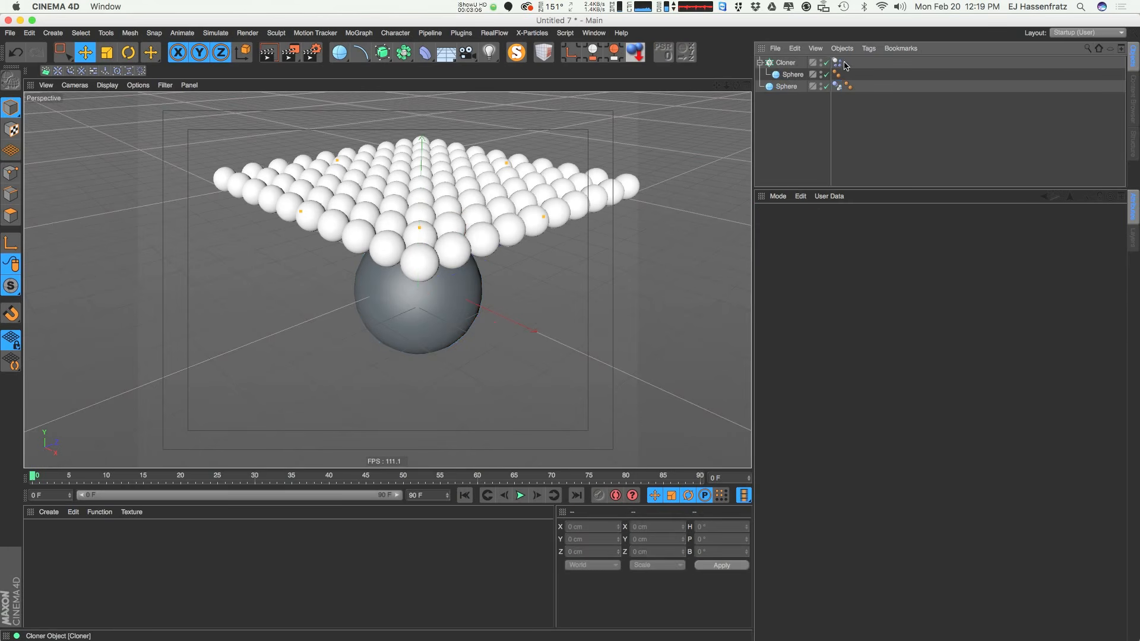
left_click(837, 62)
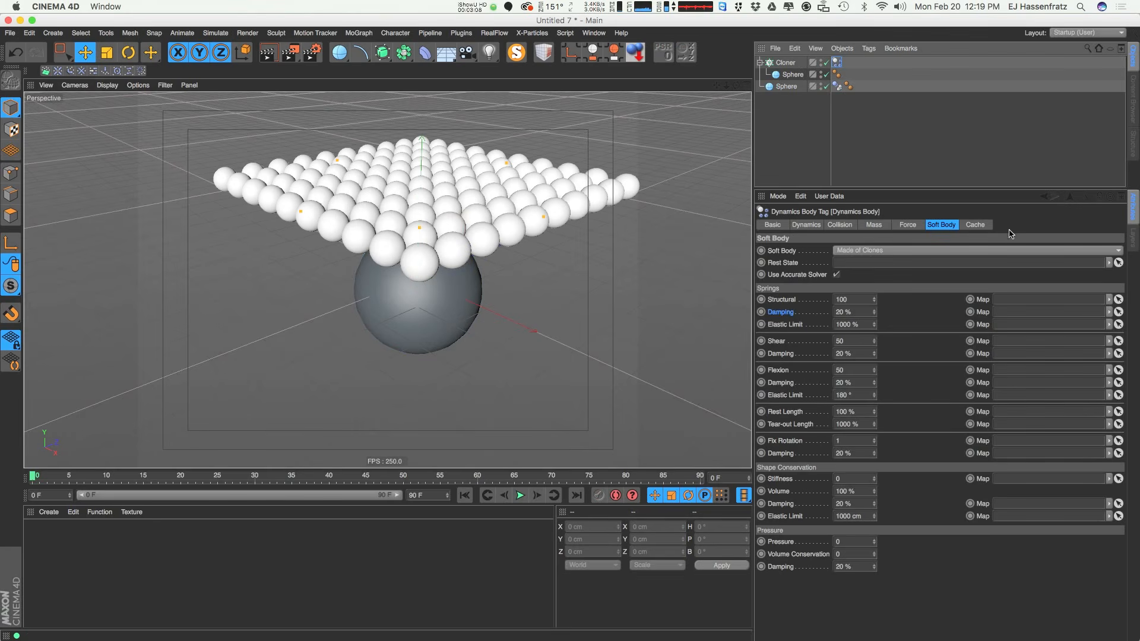
left_click(519, 495)
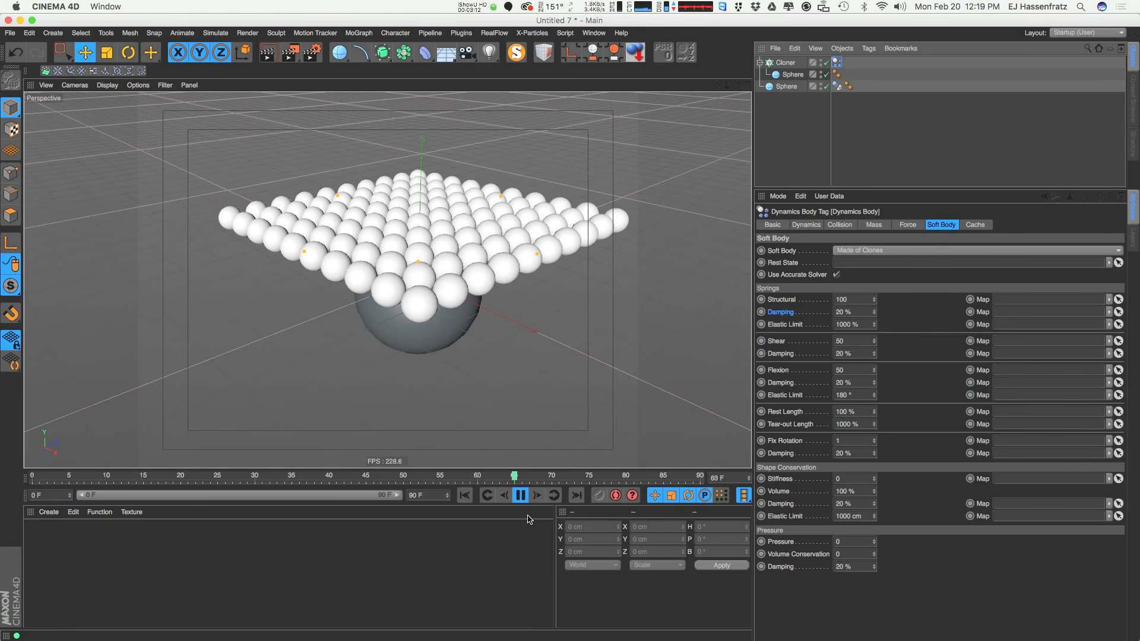
left_click(465, 495)
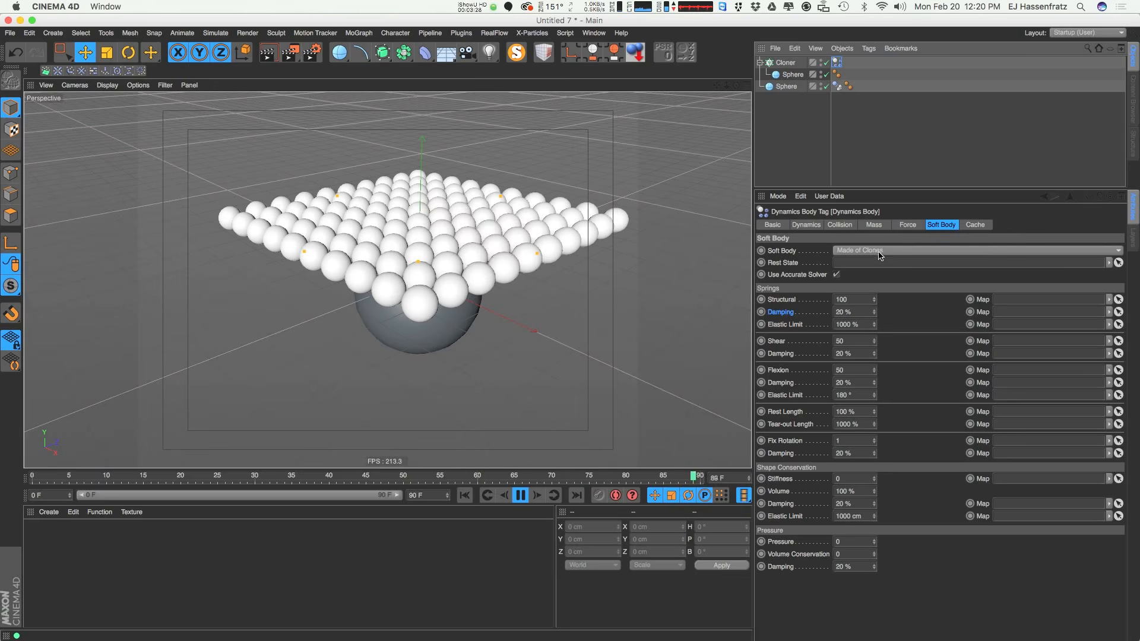
Set Inherit Tag to Apply Tag to Children in the collision settings of the Cloner's dynamics tag
left_click(840, 225)
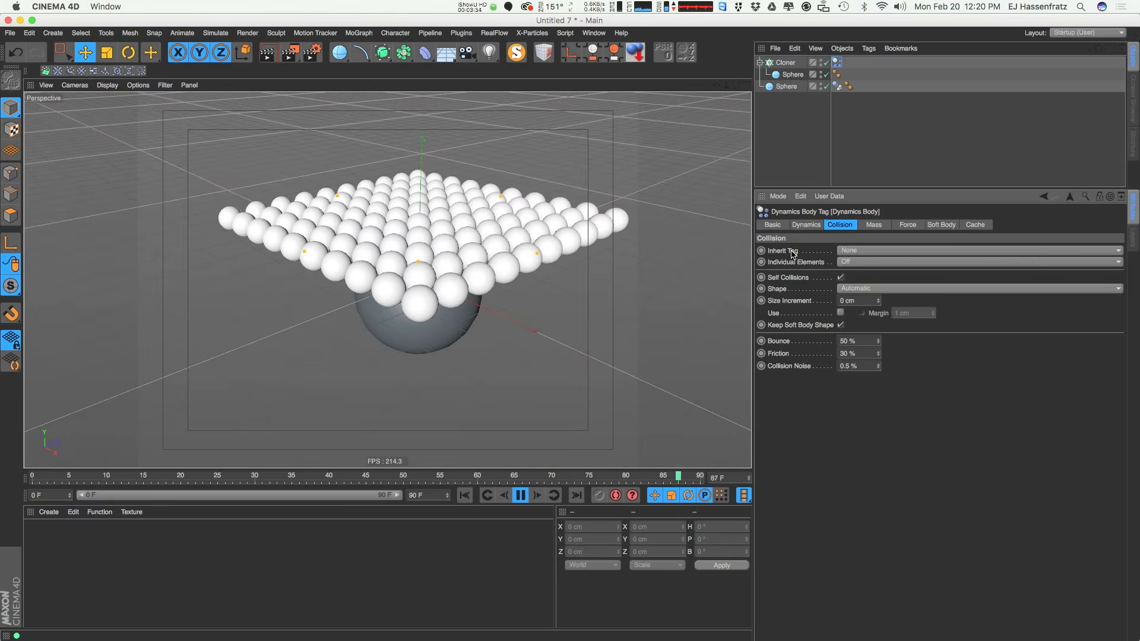
left_click(861, 251)
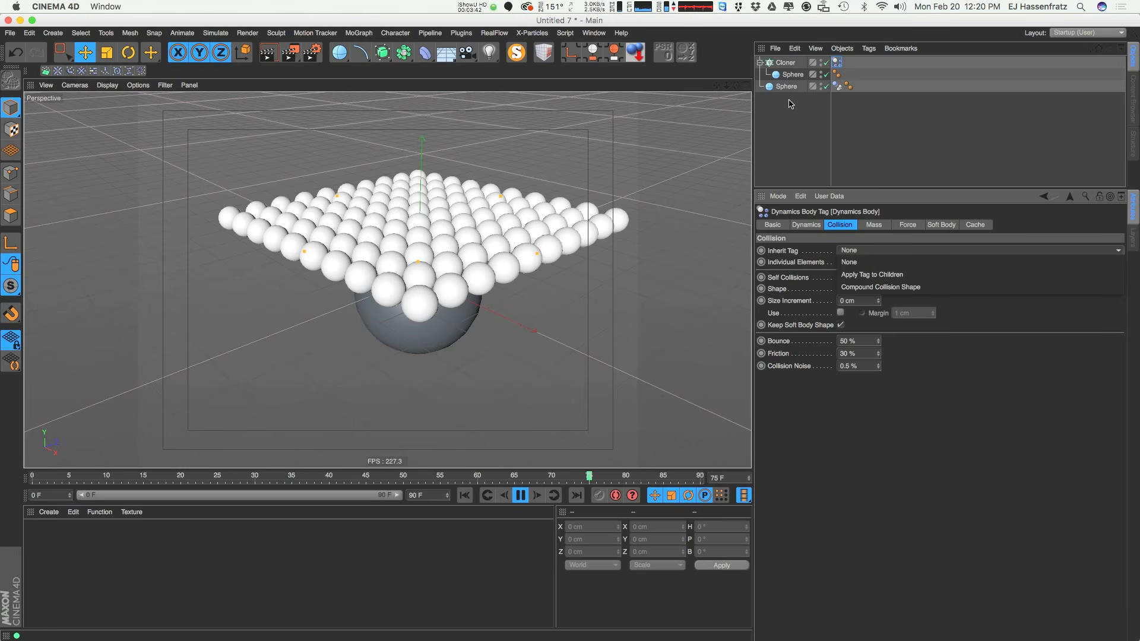
left_click(883, 274)
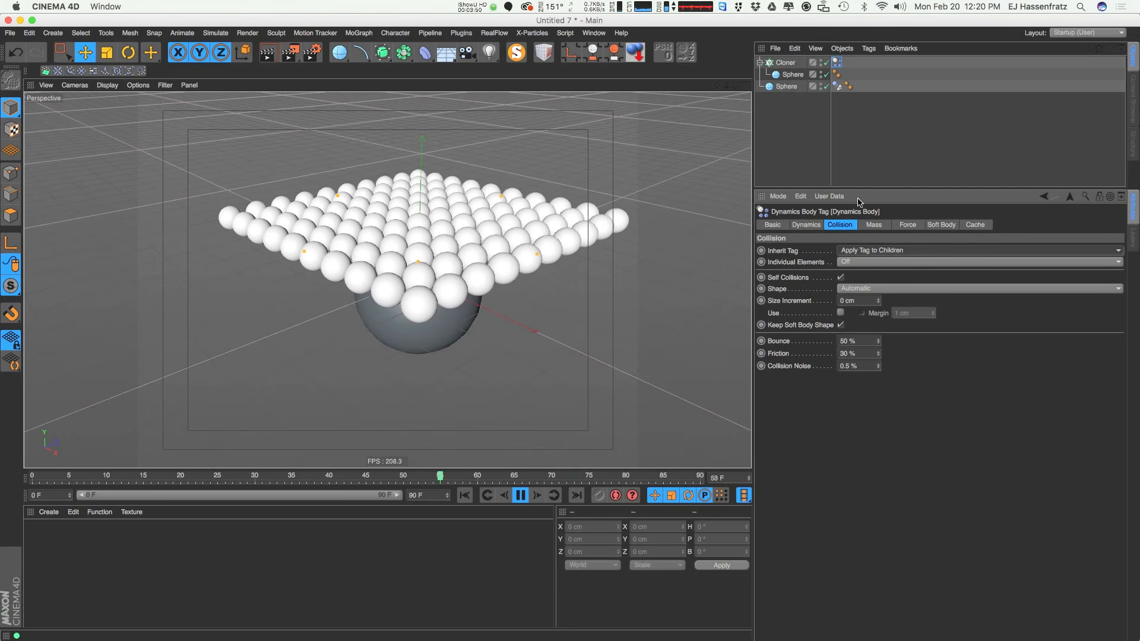
Set Individual Elements to Top Level in the collision settings of the Cloner's dynamics tag
left_click(947, 227)
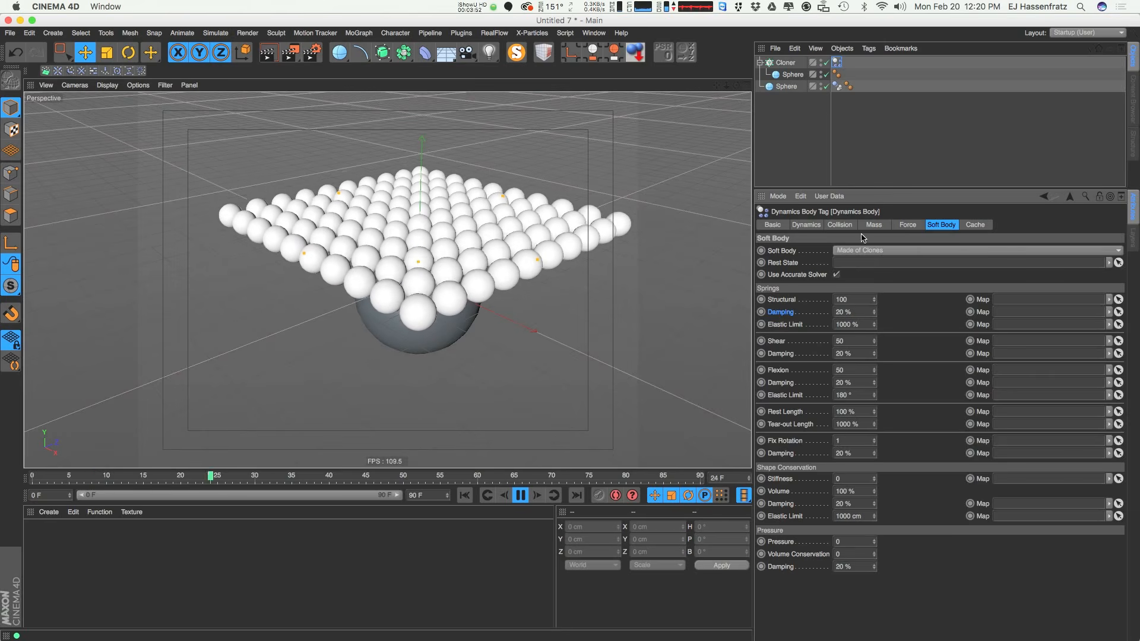
left_click(842, 226)
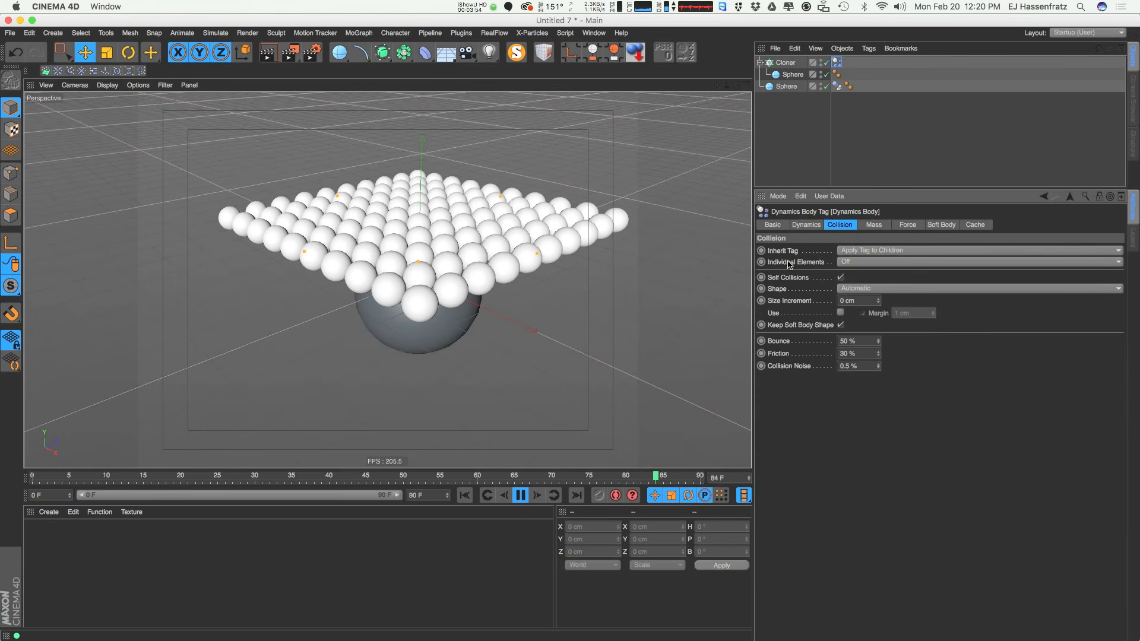
left_click(857, 262)
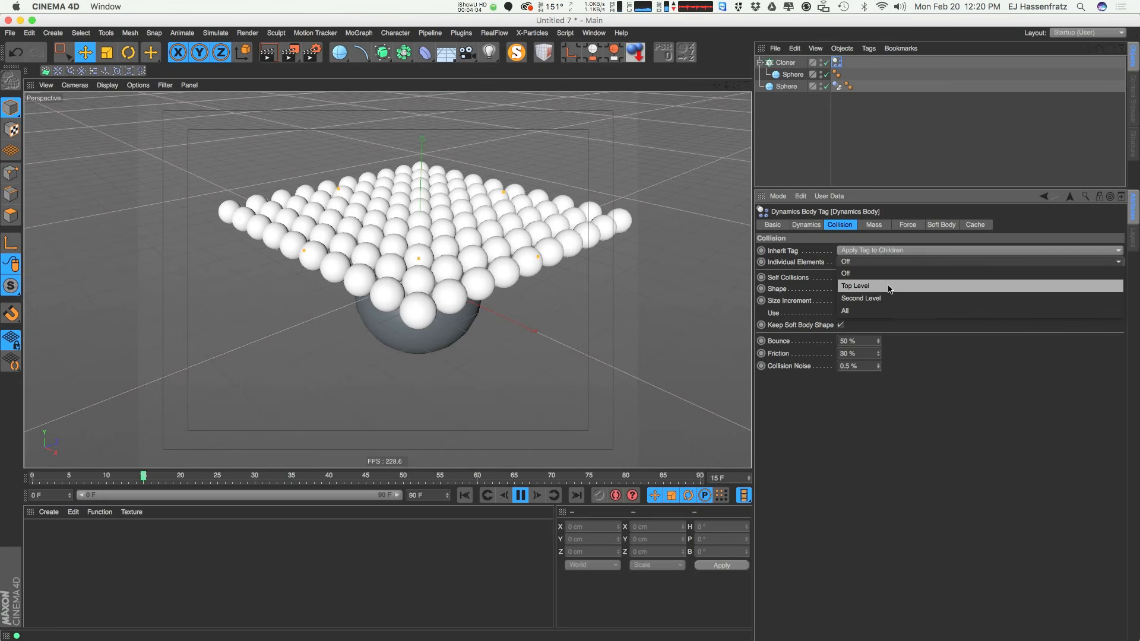
left_click(801, 98)
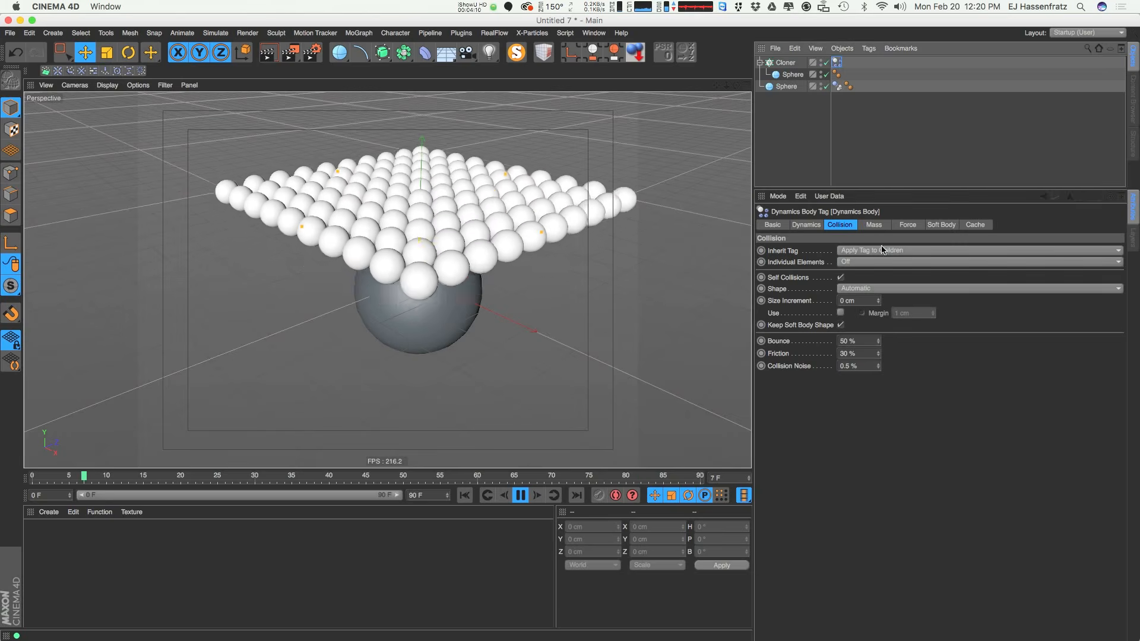
left_click(854, 262)
left_click(856, 280)
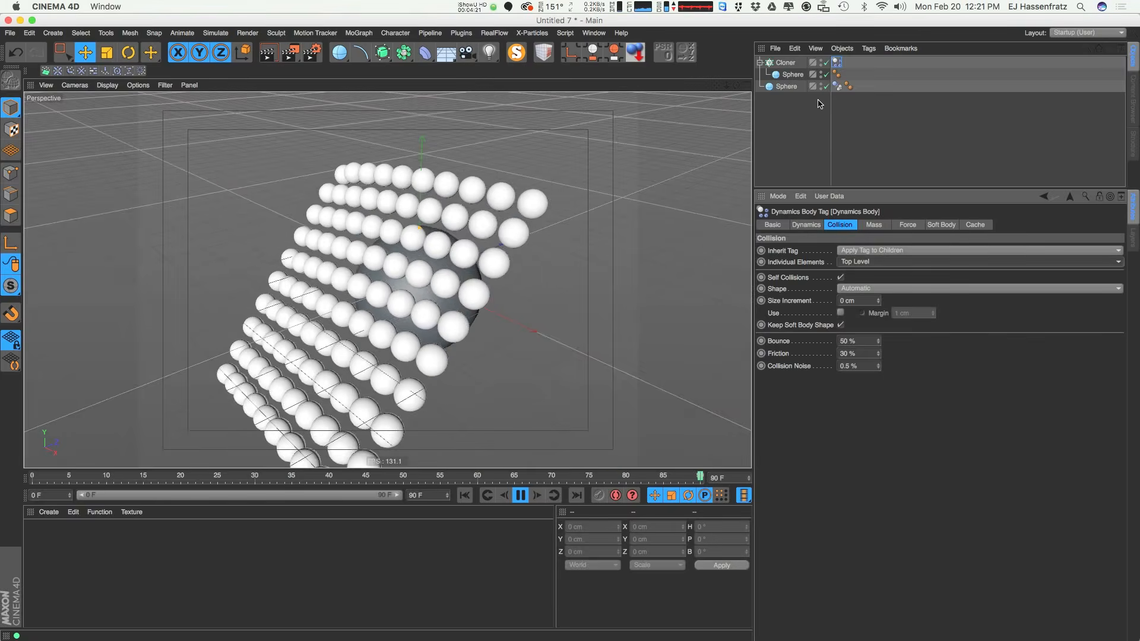
Examine the Soft Body type options and the structural, shear and flexion springs of the Cloner's dynamics tag
left_click(907, 224)
left_click(941, 224)
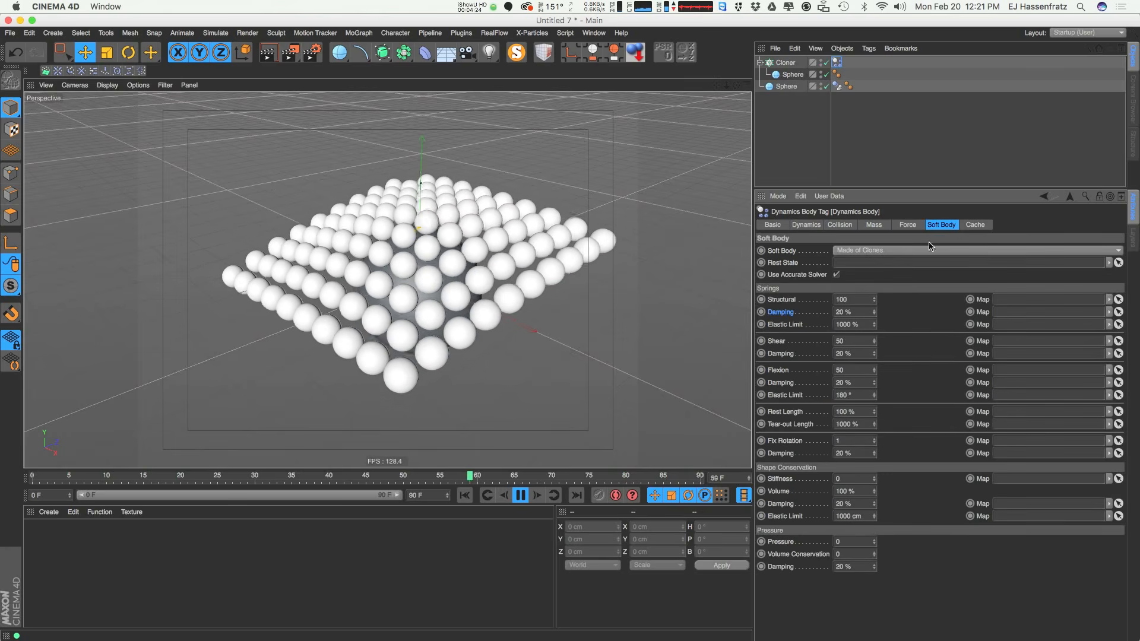
left_click(837, 252)
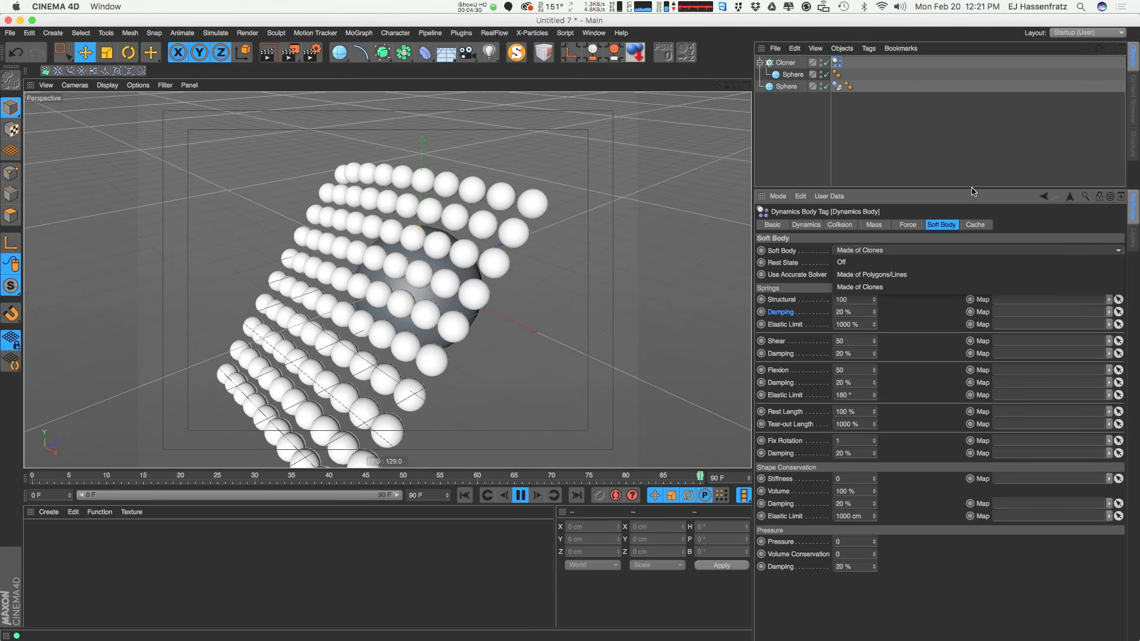
left_click(936, 287)
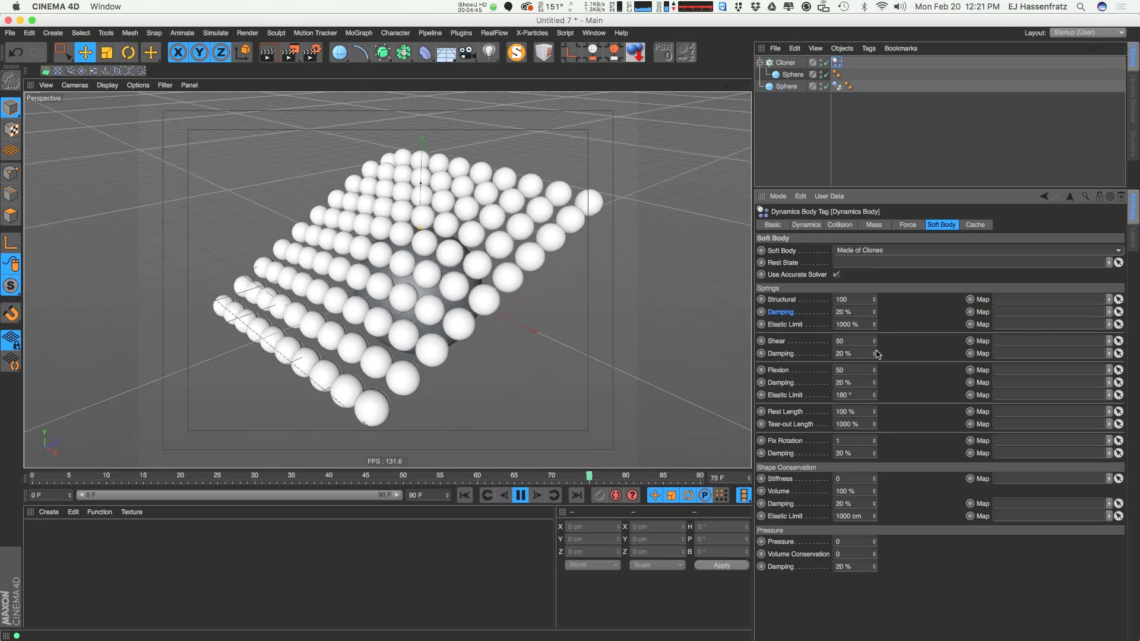
left_click(842, 299)
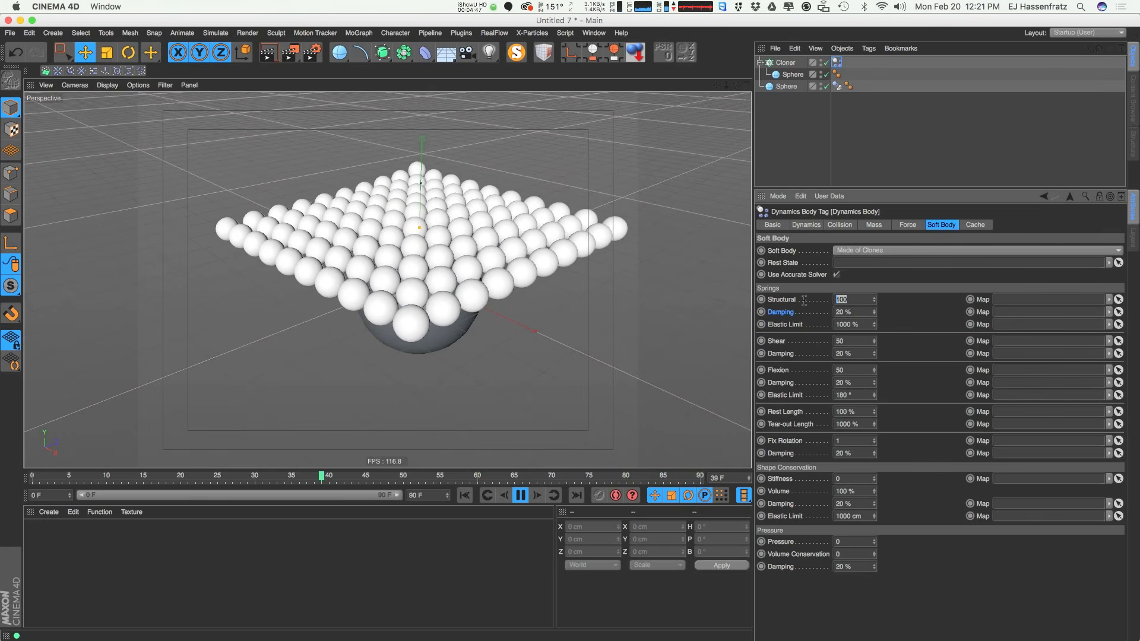
left_click_drag(847, 341, 819, 369)
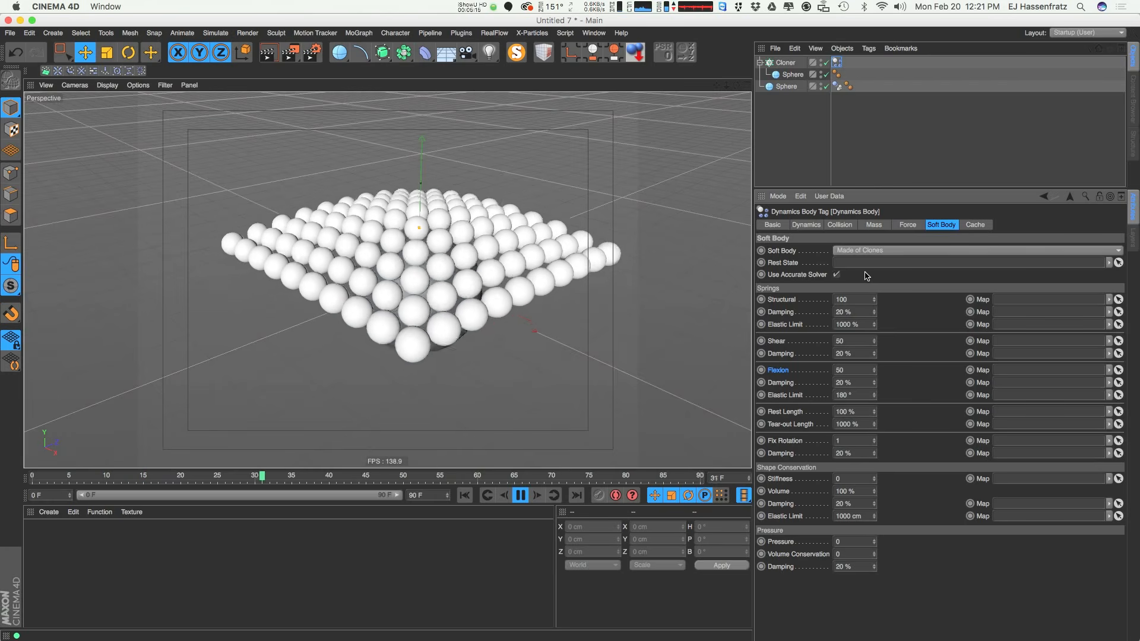
Set the Shear and Flexion springs of the clones' soft body to 0, play the simulation, and rewind it
left_click(852, 299)
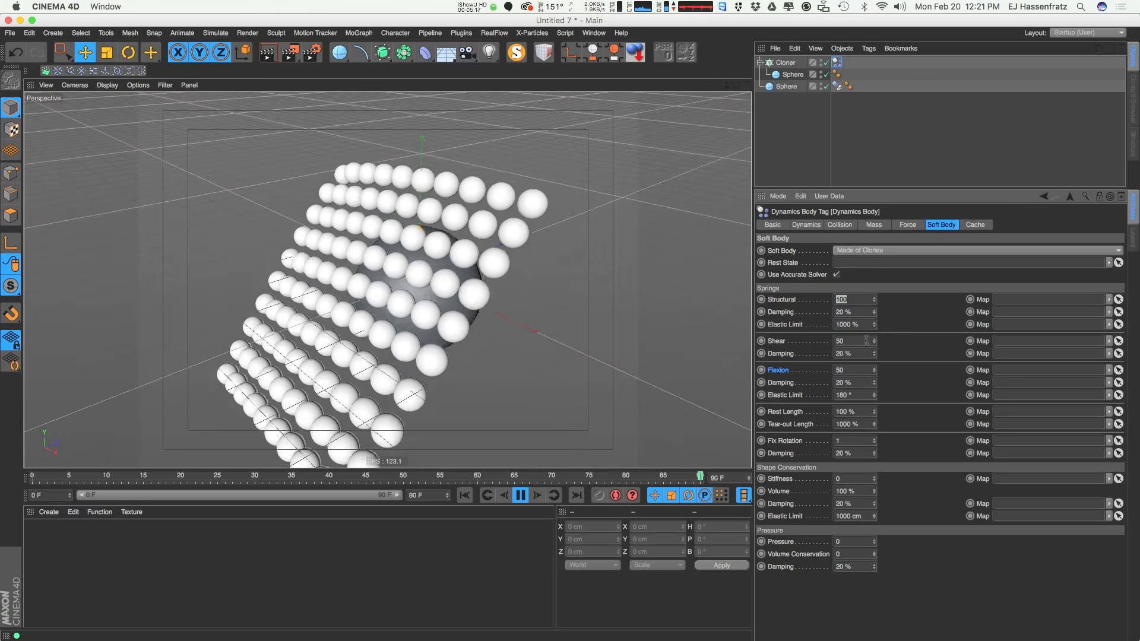
left_click(855, 341)
type("0")
key("Return")
left_click(853, 369)
type("0")
key("Return")
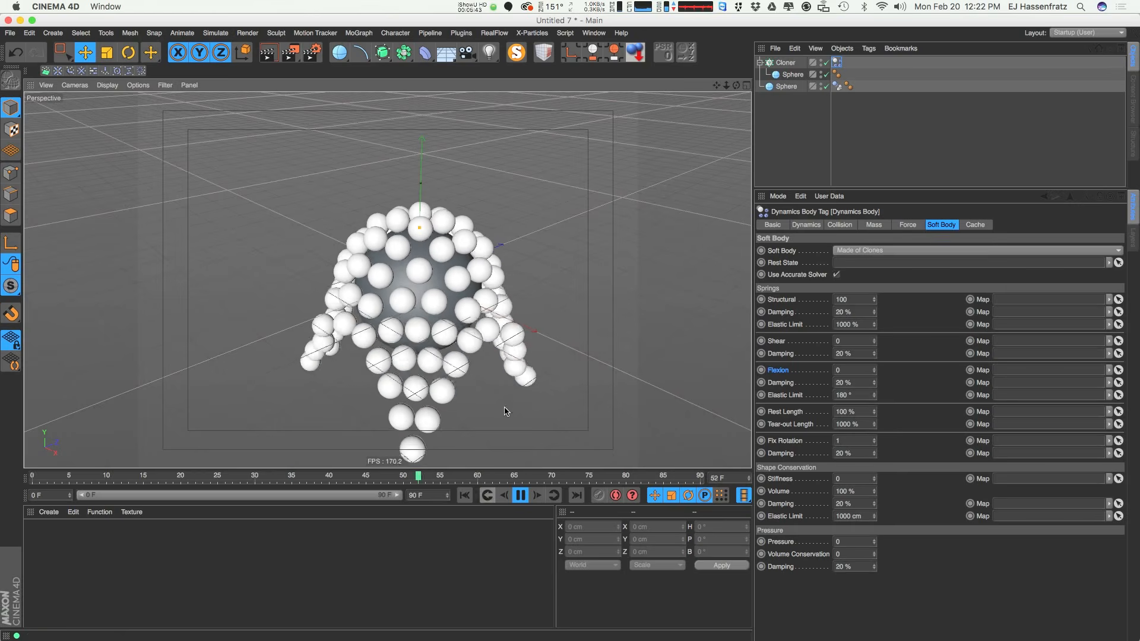
left_click(464, 495)
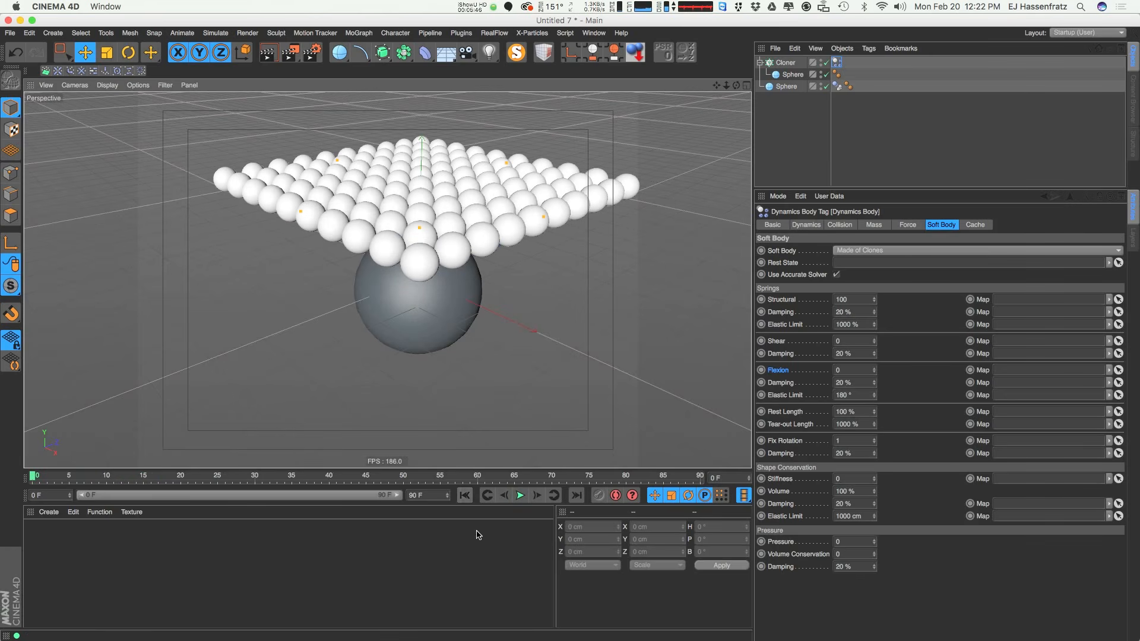
Add a particle Emitter to the scene and place it below the large sphere in the object hierarchy
left_click(782, 63)
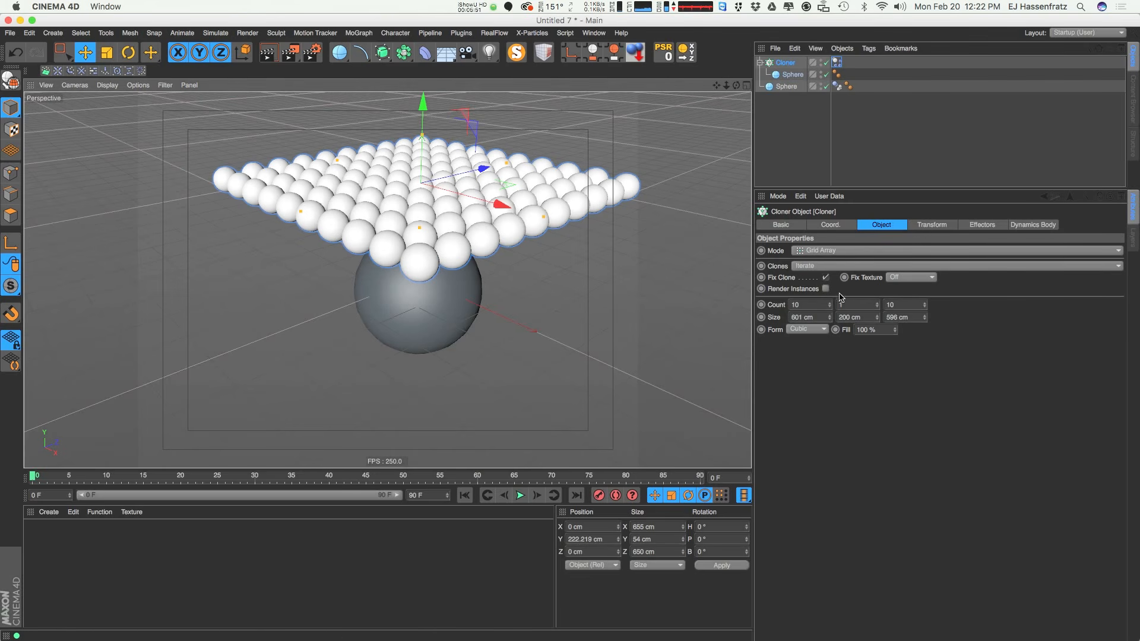
left_click_drag(509, 313, 509, 344, "alt")
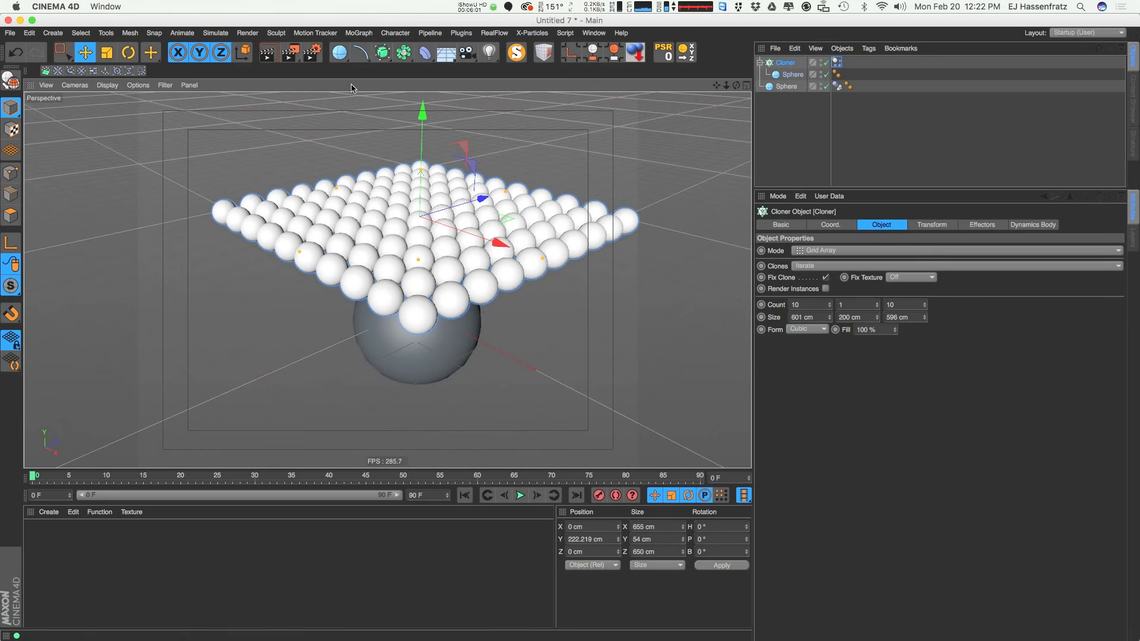
left_click(221, 33)
mouse_move(225, 80)
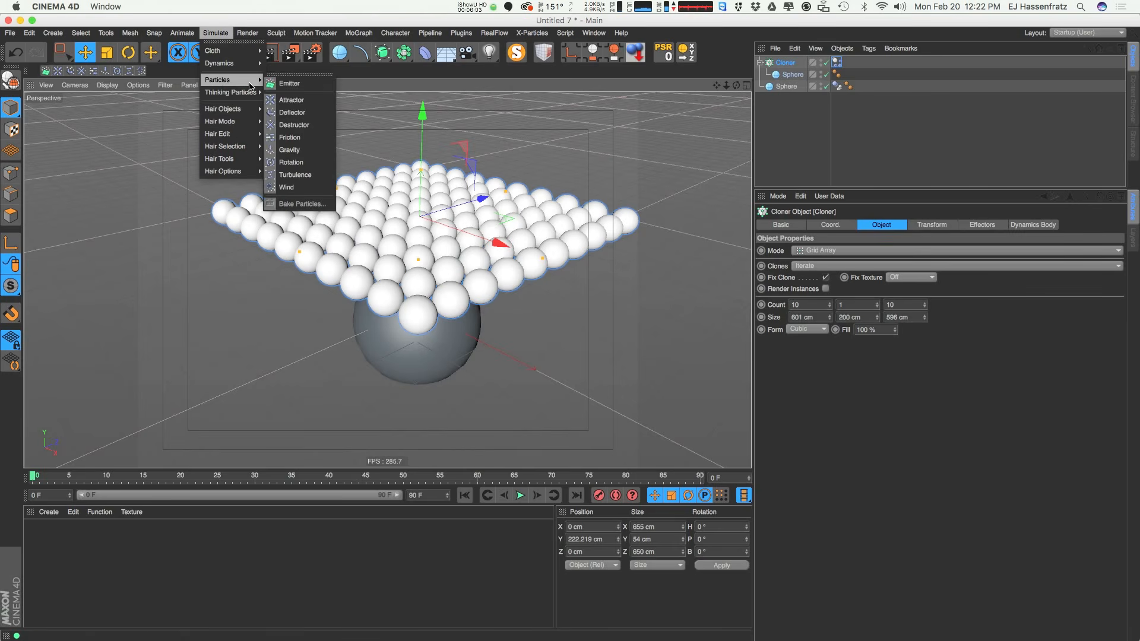
left_click(287, 80)
left_click_drag(790, 89, 787, 102)
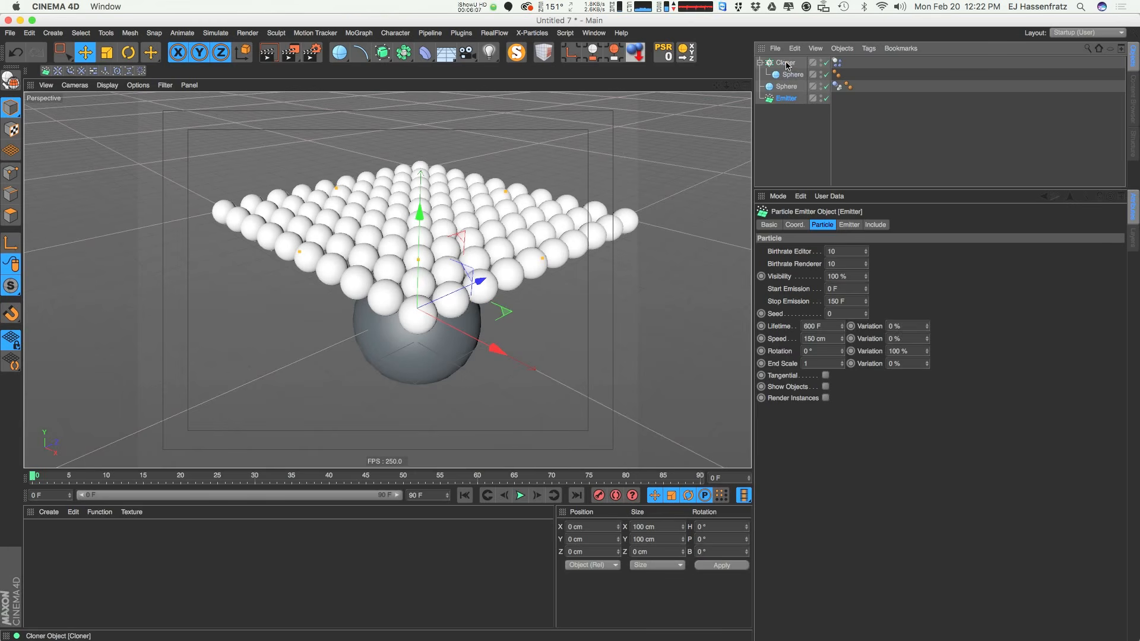
Switch the Cloner's mode to Object and assign the Emitter as its source object
left_click(787, 63)
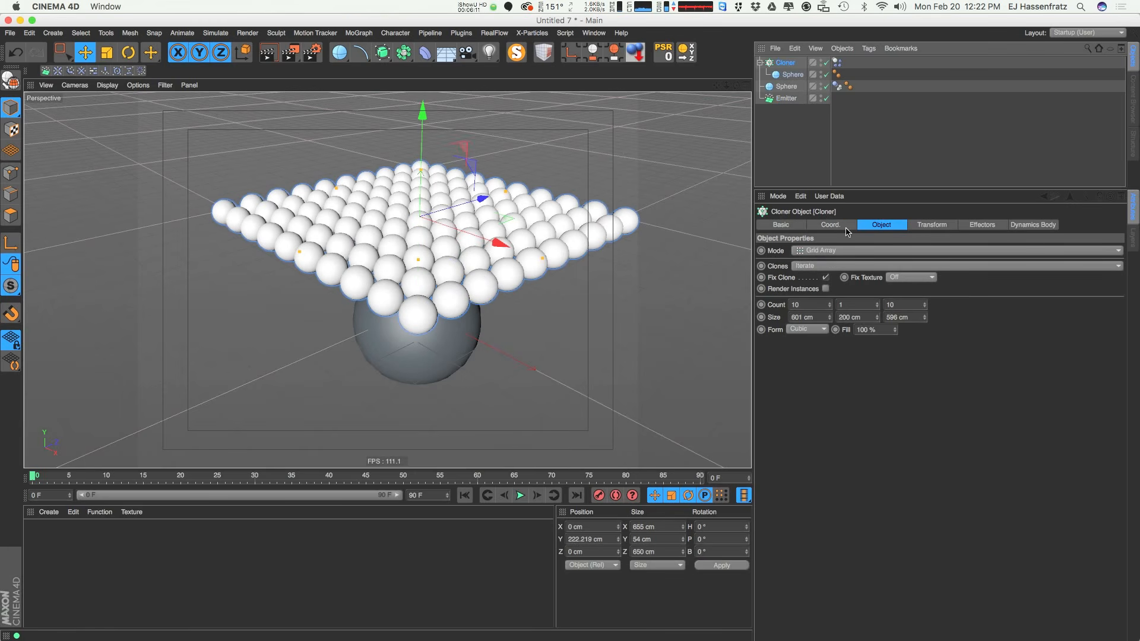
left_click(853, 251)
left_click(910, 261)
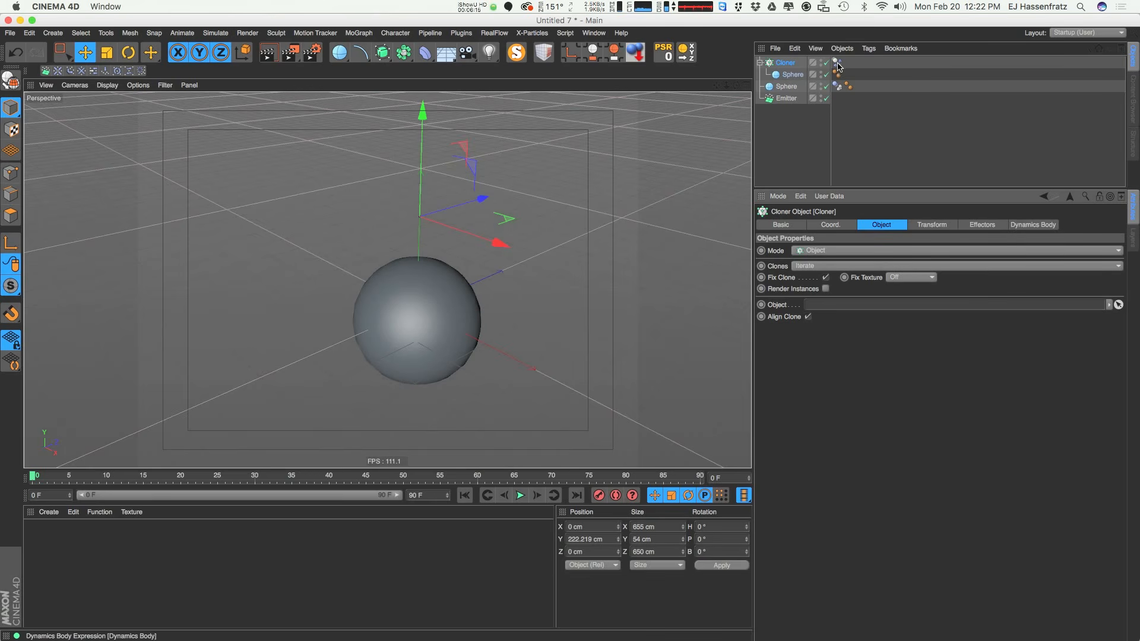
left_click(783, 89)
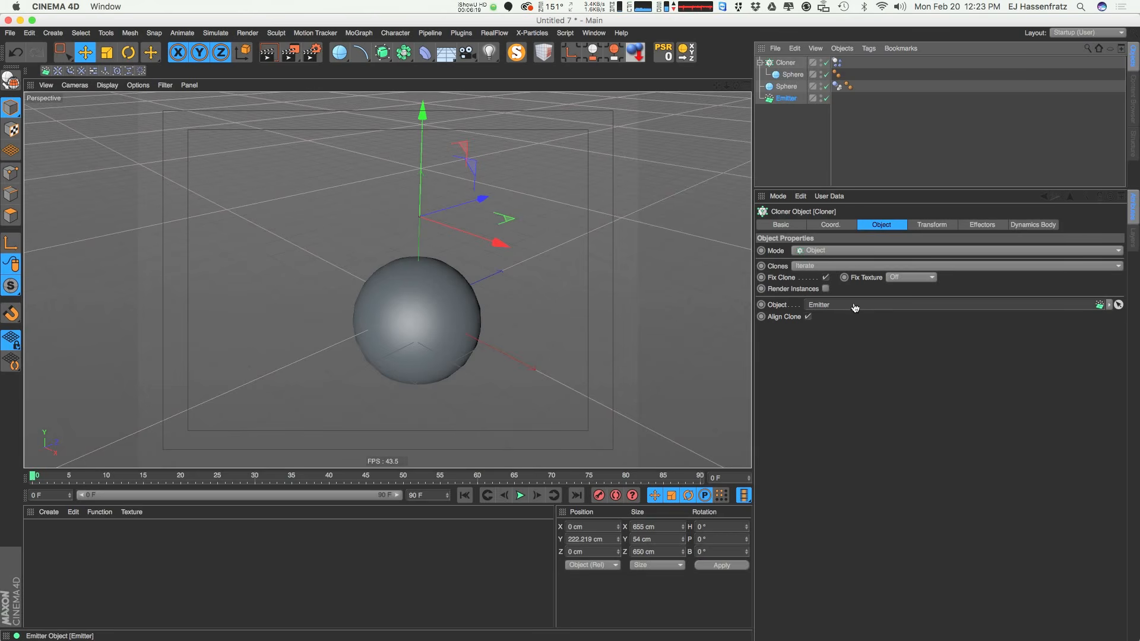
left_click_drag(855, 308, 855, 307)
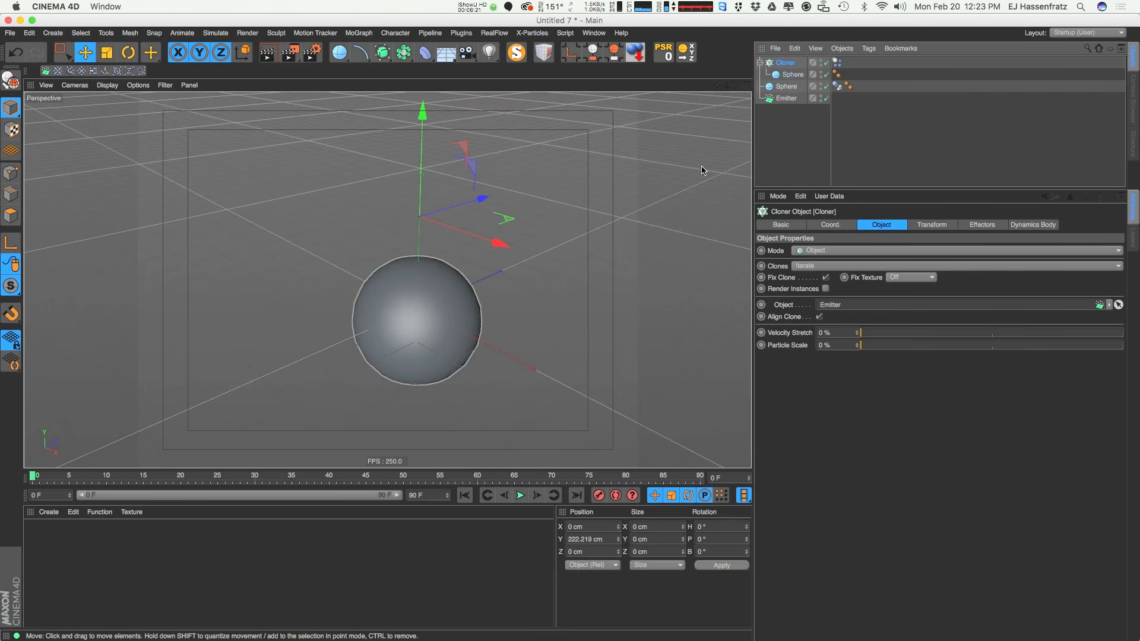
Delete the large collider sphere, then play the simulation to preview the emitted clones and rewind it
left_click(785, 86)
key("Delete")
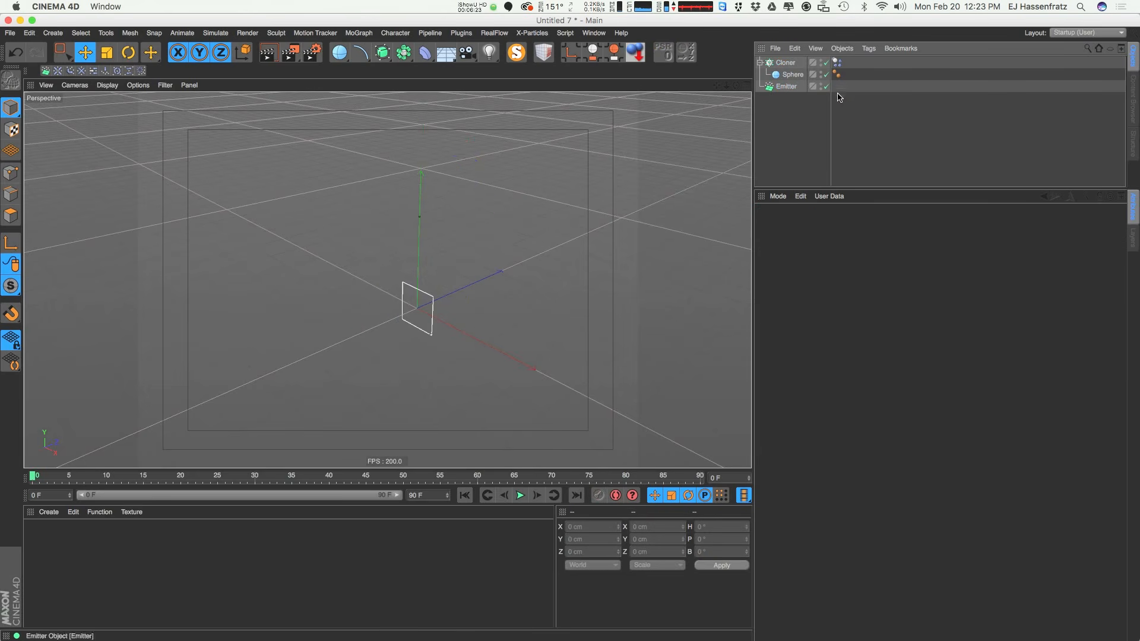
left_click_drag(447, 411, 428, 321, "alt")
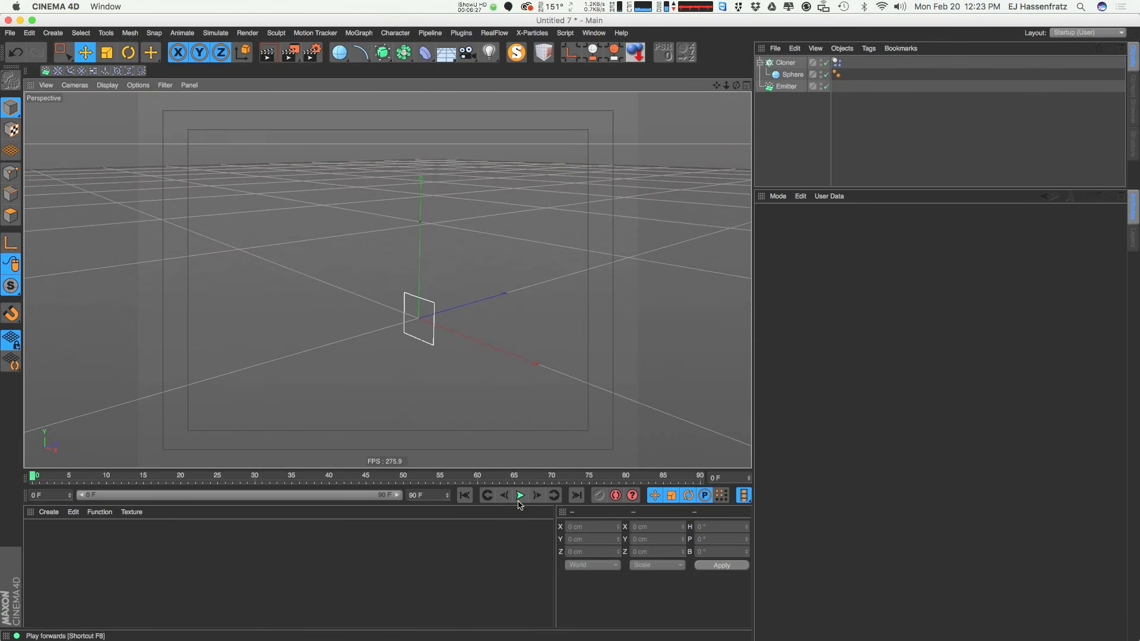
left_click_drag(515, 391, 341, 296, "alt")
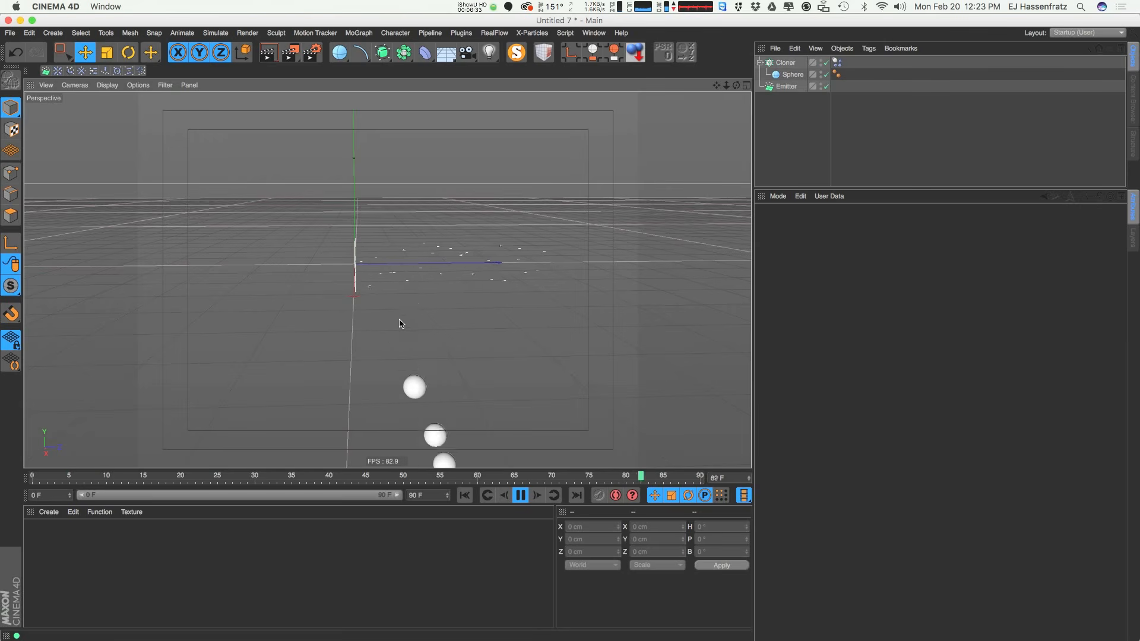
left_click_drag(375, 282, 437, 229, "alt")
left_click(520, 495)
left_click(465, 495)
Rotate the Emitter to a -90° pitch, raise it to about 494 cm in Y, and preview the falling clones
left_click(395, 301)
key("r")
key("e")
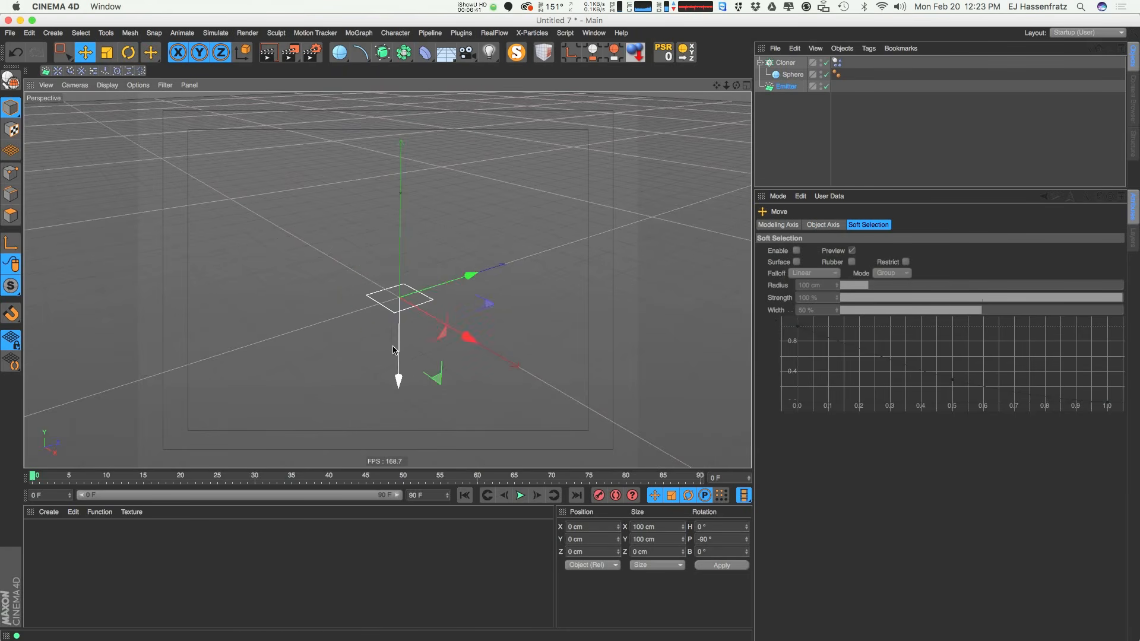
left_click_drag(414, 160, 390, 197, "alt")
left_click_drag(389, 237, 463, 289, "alt")
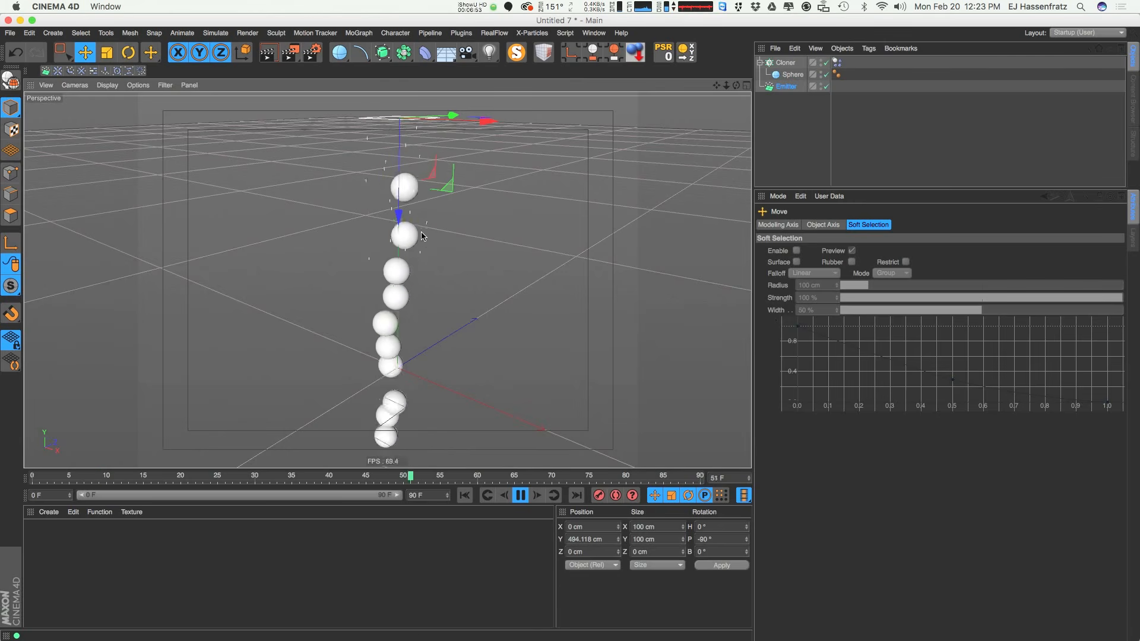
key("F8")
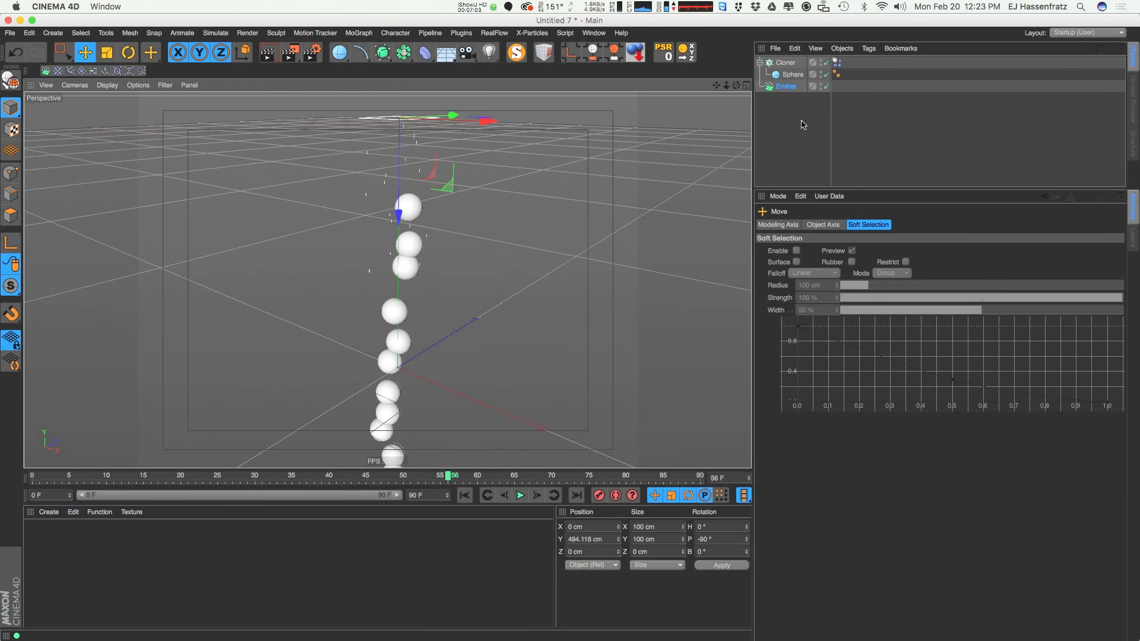
Move the Emitter above the Cloner in the object hierarchy and replay the simulation from the start
left_click_drag(789, 89, 789, 68)
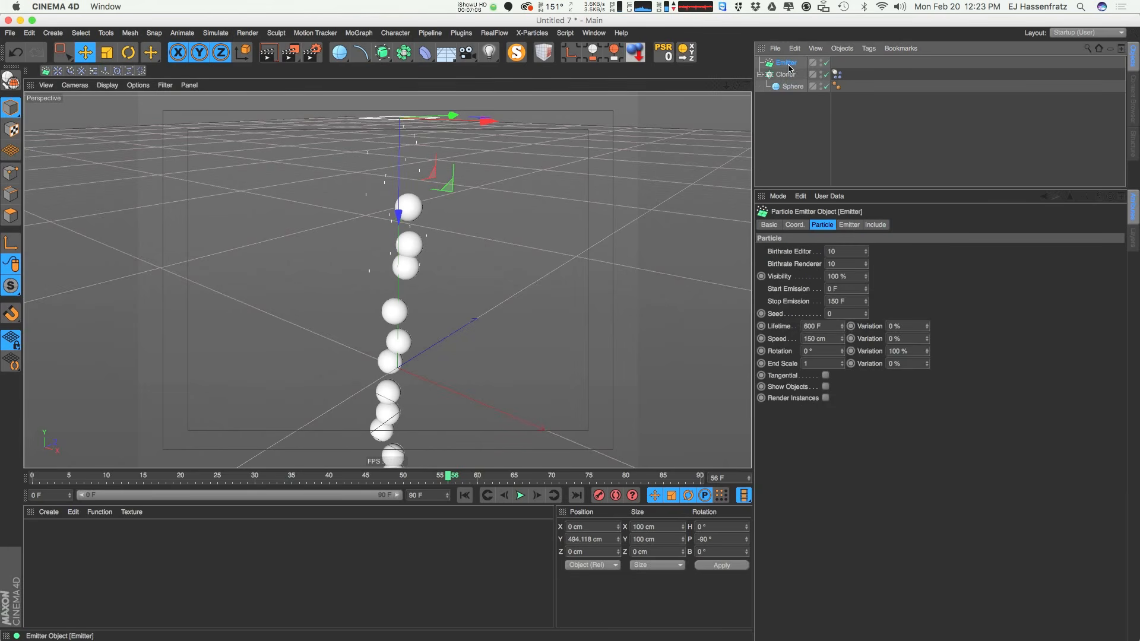
left_click(465, 495)
left_click(521, 496)
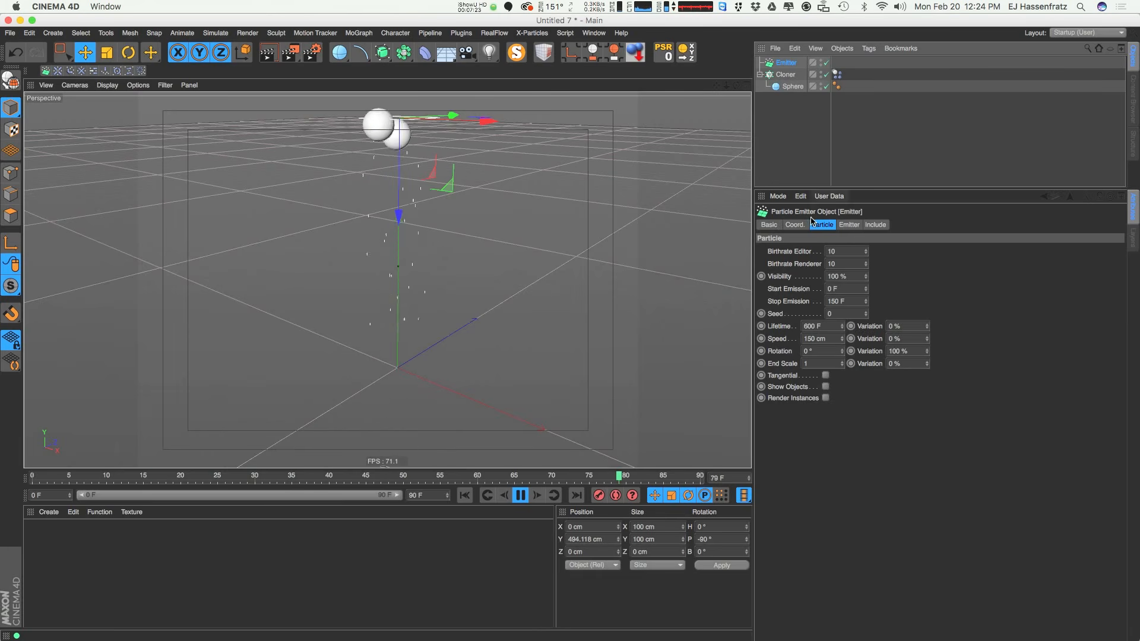
Set the Emitter's X-Size and Y-Size to 5 cm and inspect the emitted column of spheres from several angles
left_click(849, 225)
left_click(838, 262)
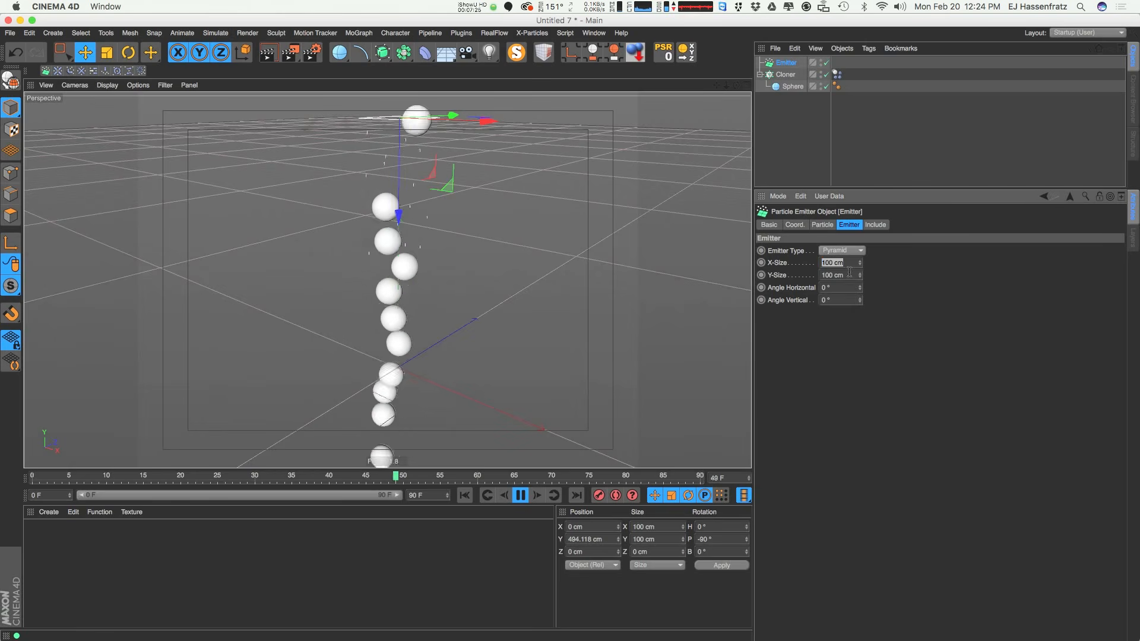
key("Tab")
type("5")
key("Return")
left_click_drag(416, 160, 414, 119, "alt")
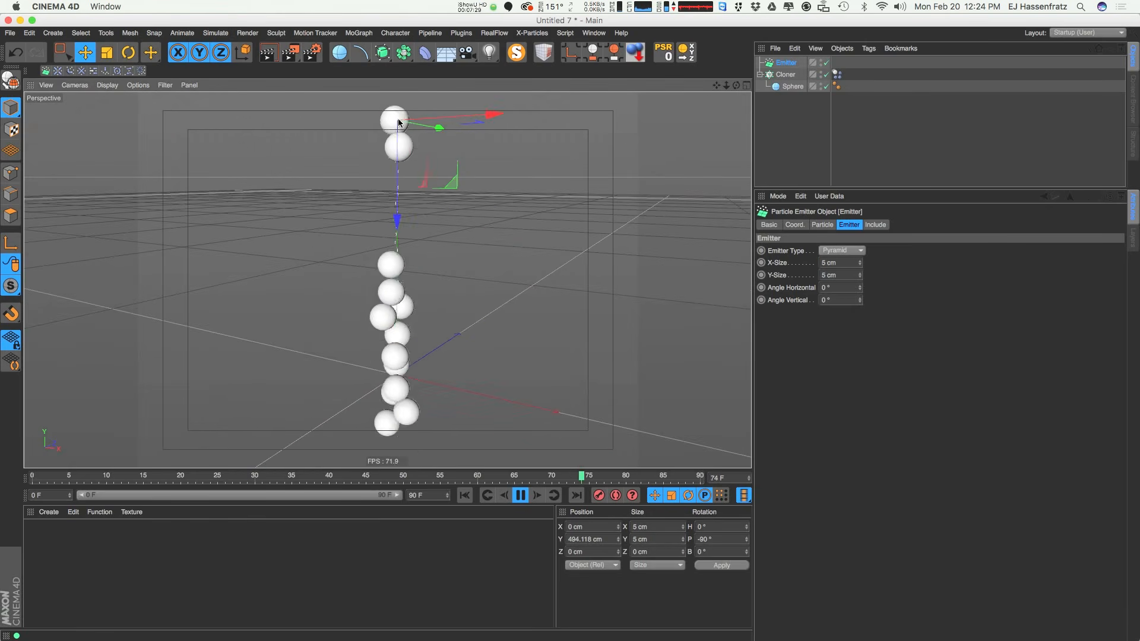
right_click_drag(415, 120, 508, 110, "alt")
left_click_drag(422, 98, 410, 131, "alt")
right_click_drag(409, 131, 379, 187, "alt")
left_click_drag(379, 186, 435, 201, "alt")
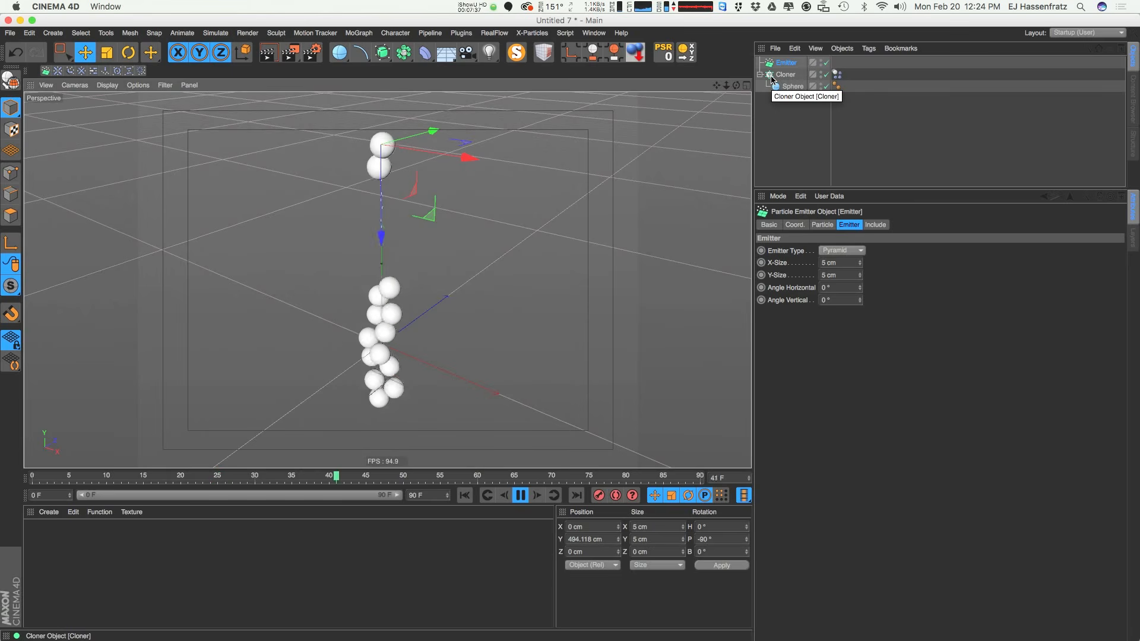
Set the Emitter's Birthrate Editor and Birthrate Renderer to 6
left_click(822, 224)
left_click_drag(851, 252, 817, 268)
type("6")
key("Tab")
type("6")
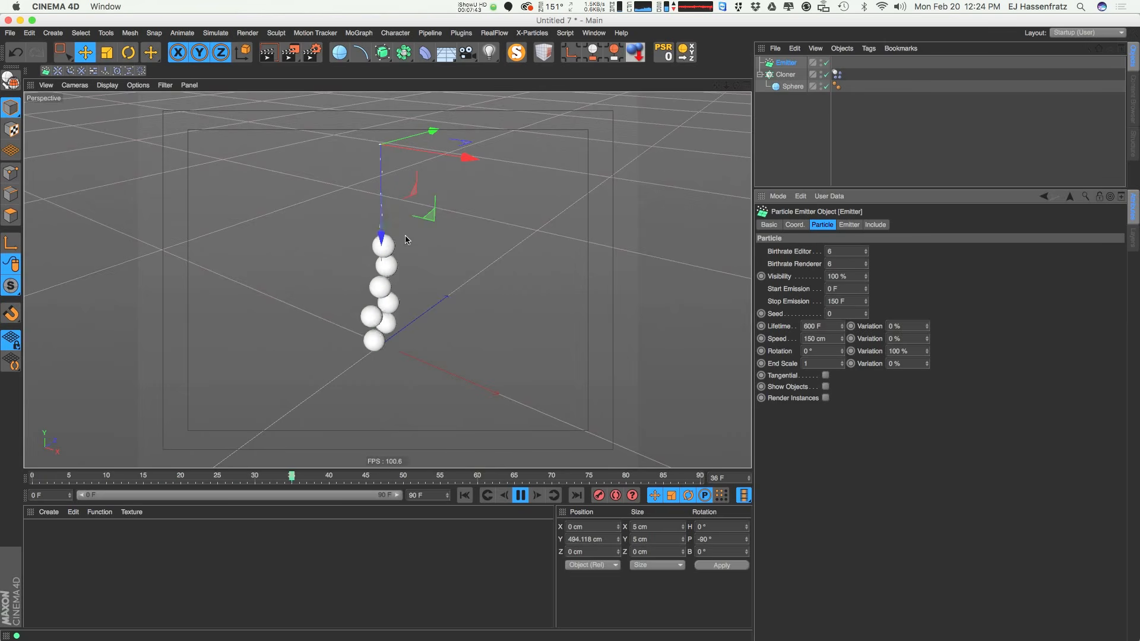
left_click_drag(417, 273, 423, 220, "alt")
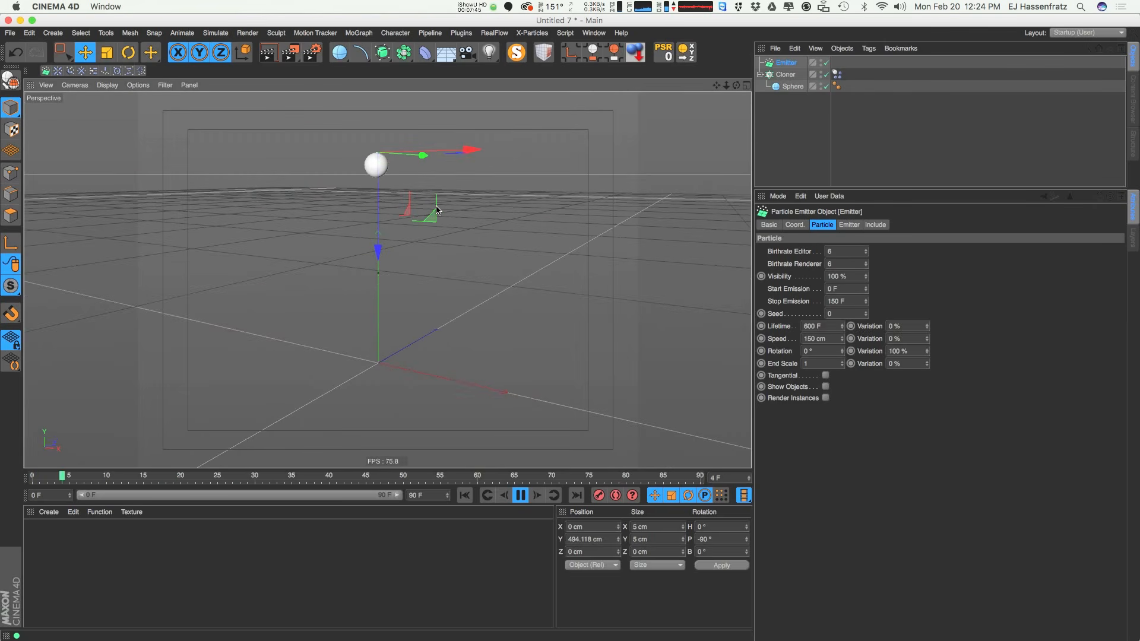
Set the Structural springs of the Cloner's soft body to 1 and watch the emitted column of spheres
left_click(836, 75)
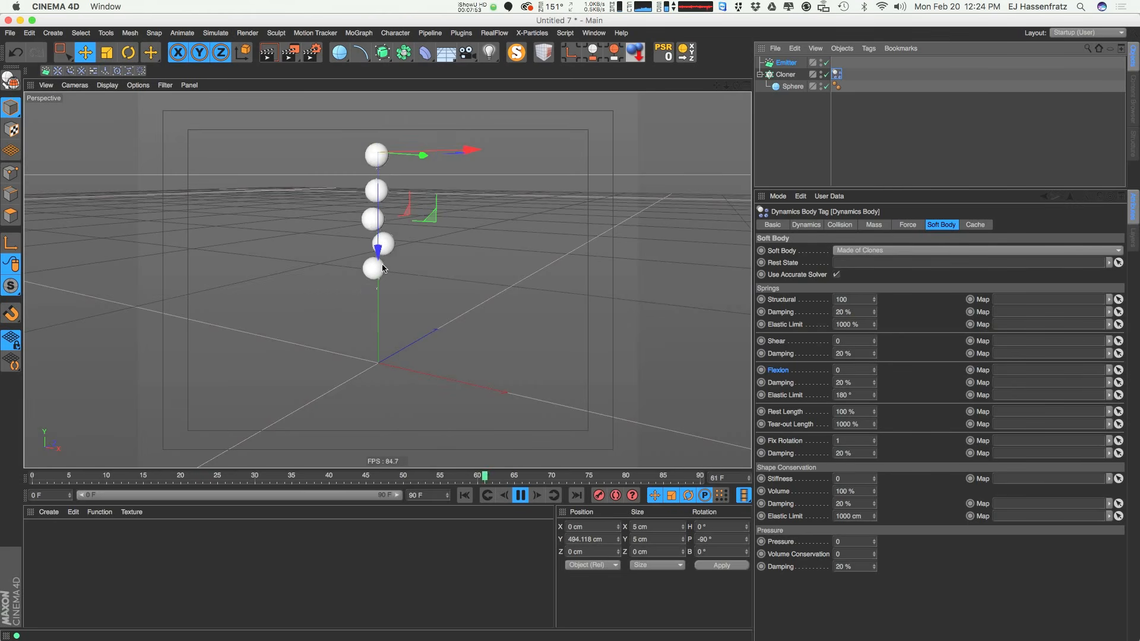
left_click_drag(372, 312, 353, 337, "alt")
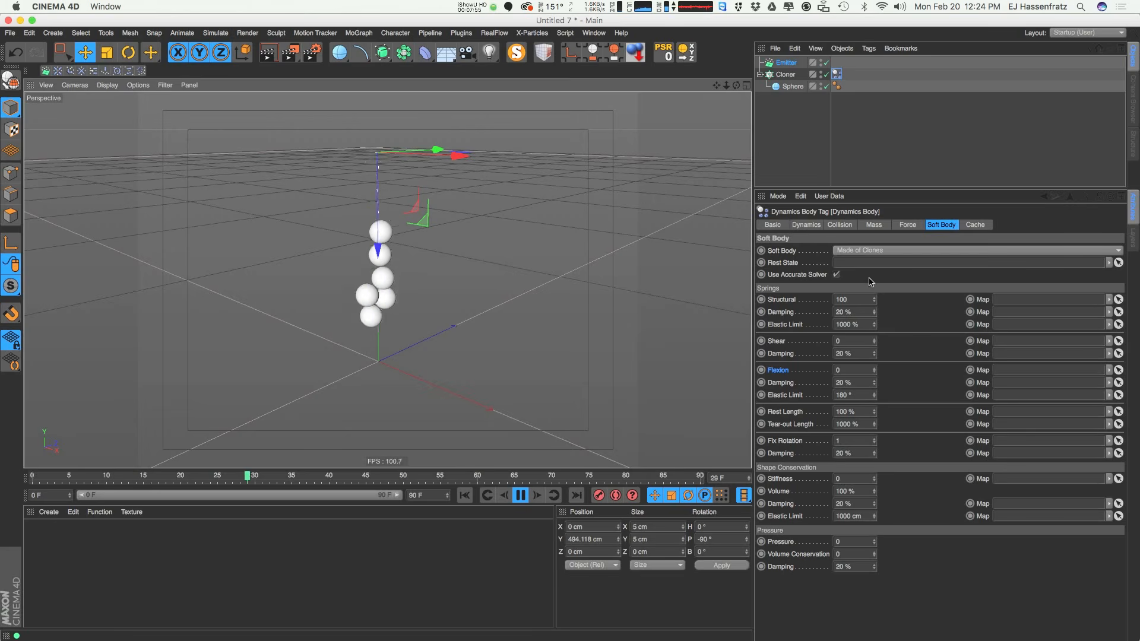
left_click(846, 299)
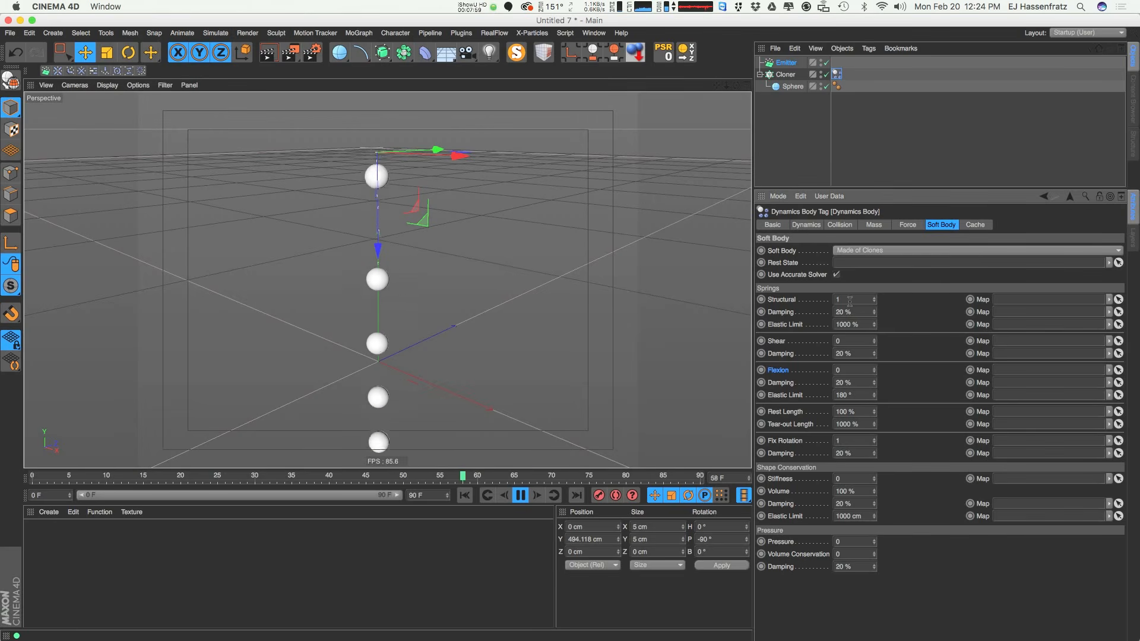
left_click_drag(408, 258, 381, 204, "alt")
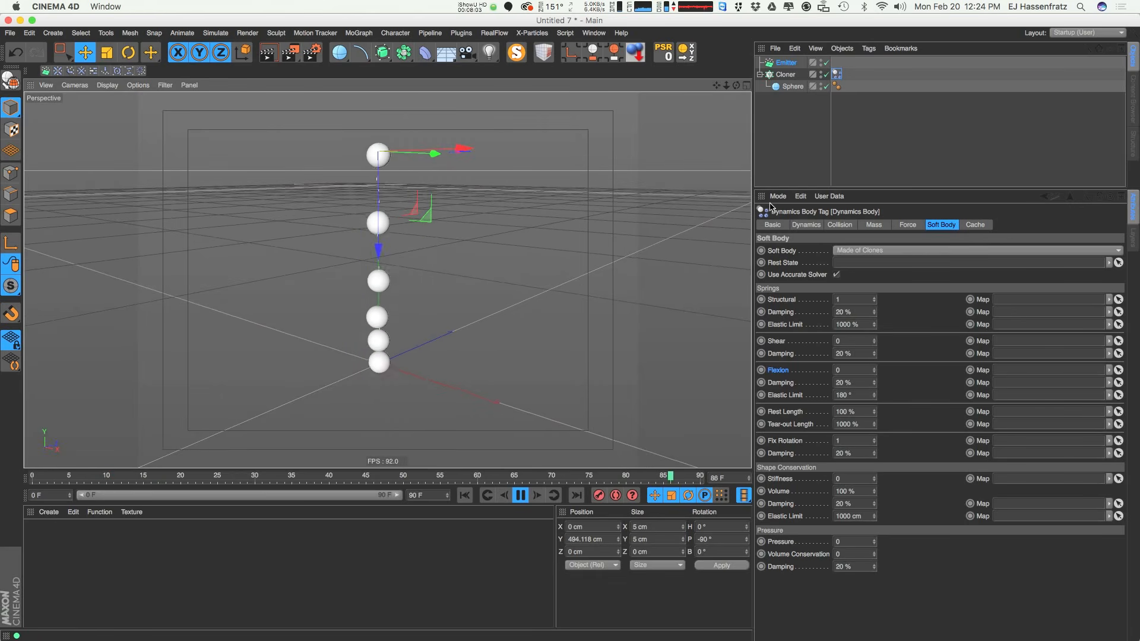
Try a Birthrate Editor and Birthrate Renderer of 9 on the Emitter and inspect the falling spheres
left_click(786, 75)
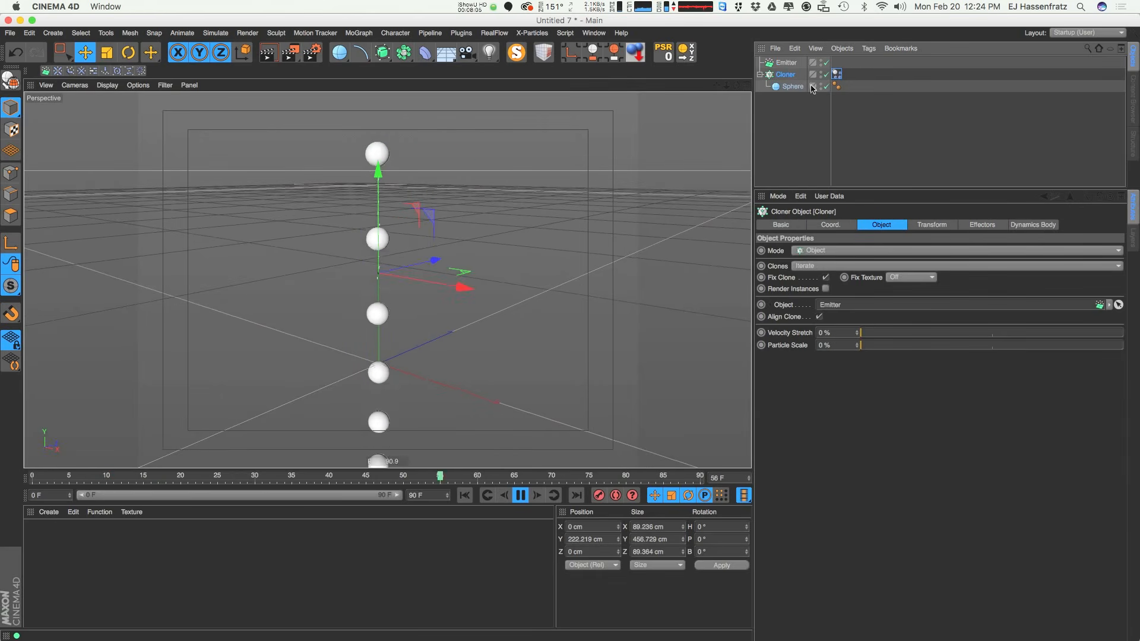
left_click(786, 62)
left_click(865, 249)
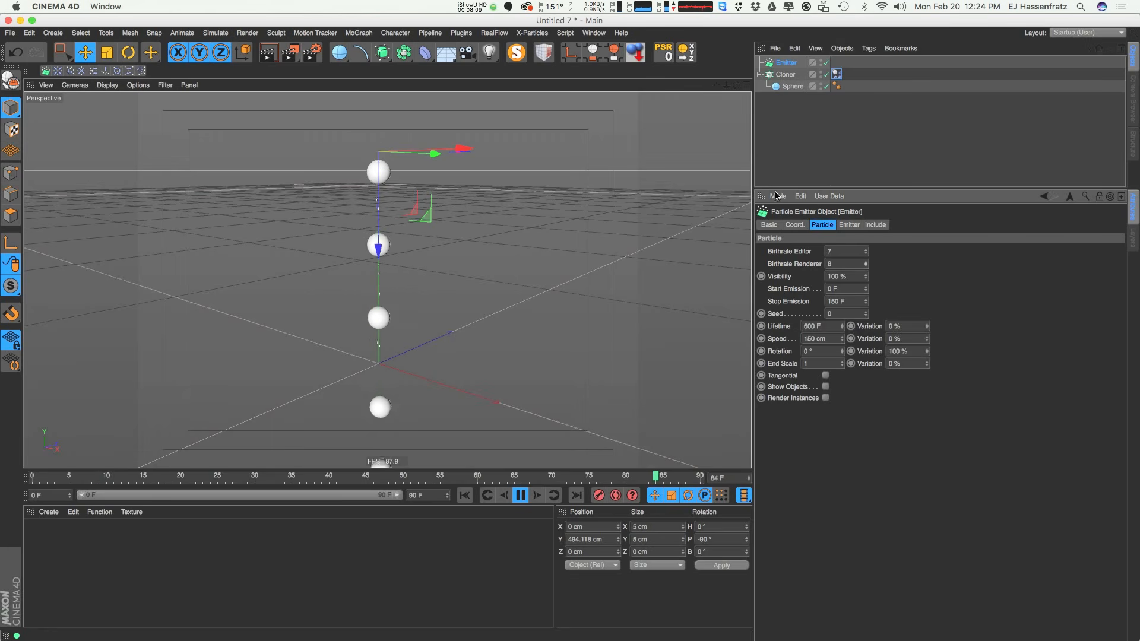
left_click(865, 250)
left_click(866, 250)
left_click(866, 262)
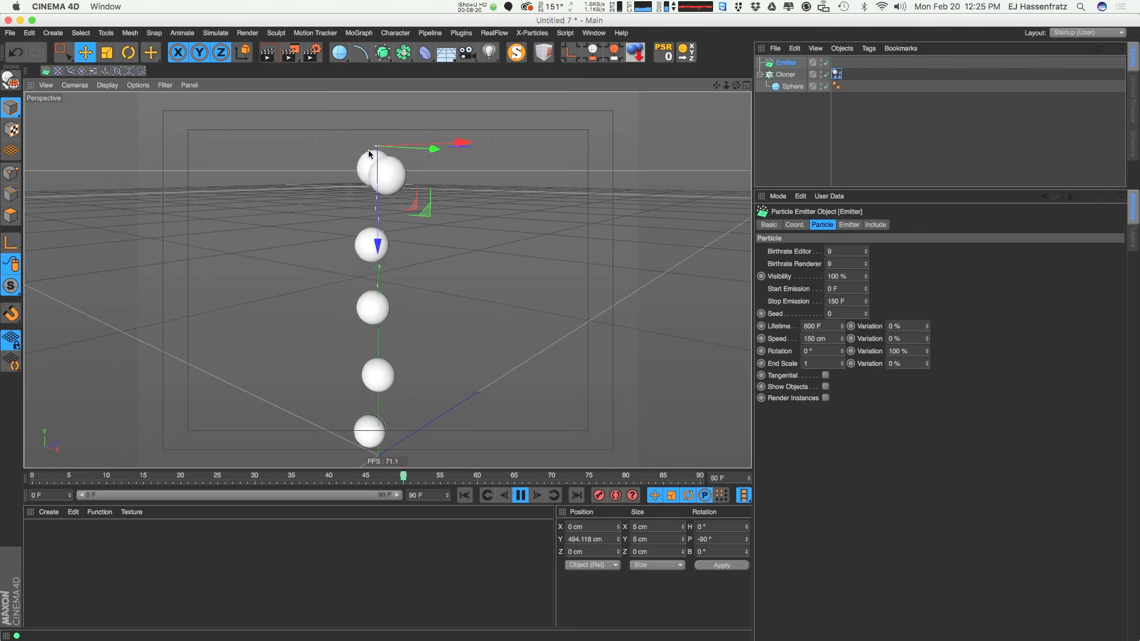
right_click_drag(446, 275, 362, 242, "alt")
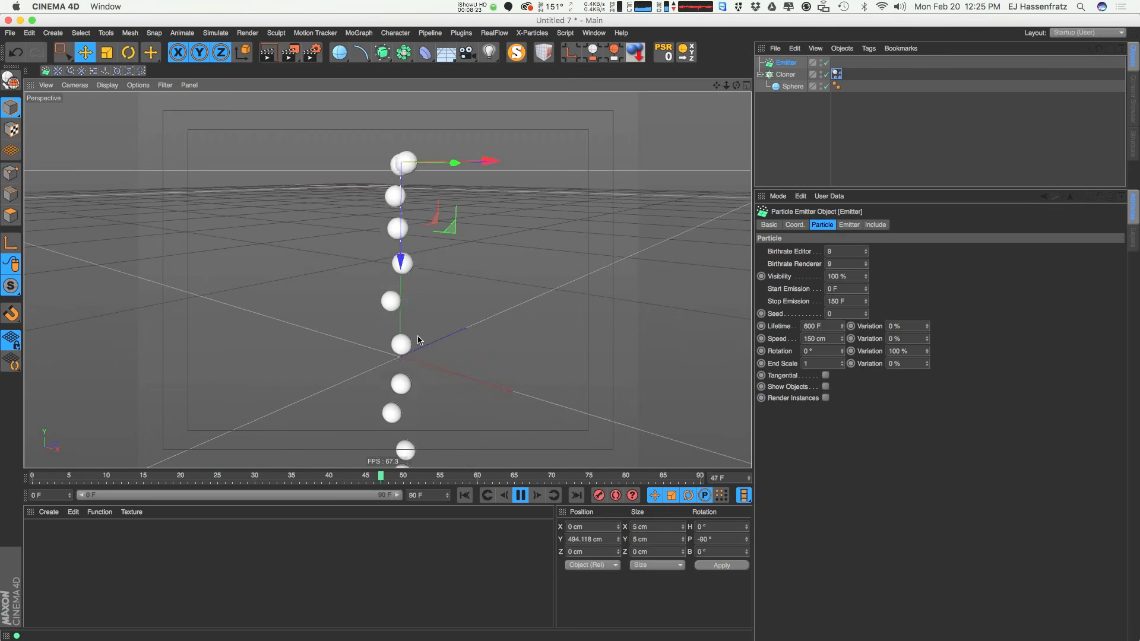
mouse_move(401, 236)
left_mouse_down("alt")
mouse_move(430, 253)
mouse_move(399, 260)
left_mouse_up("alt")
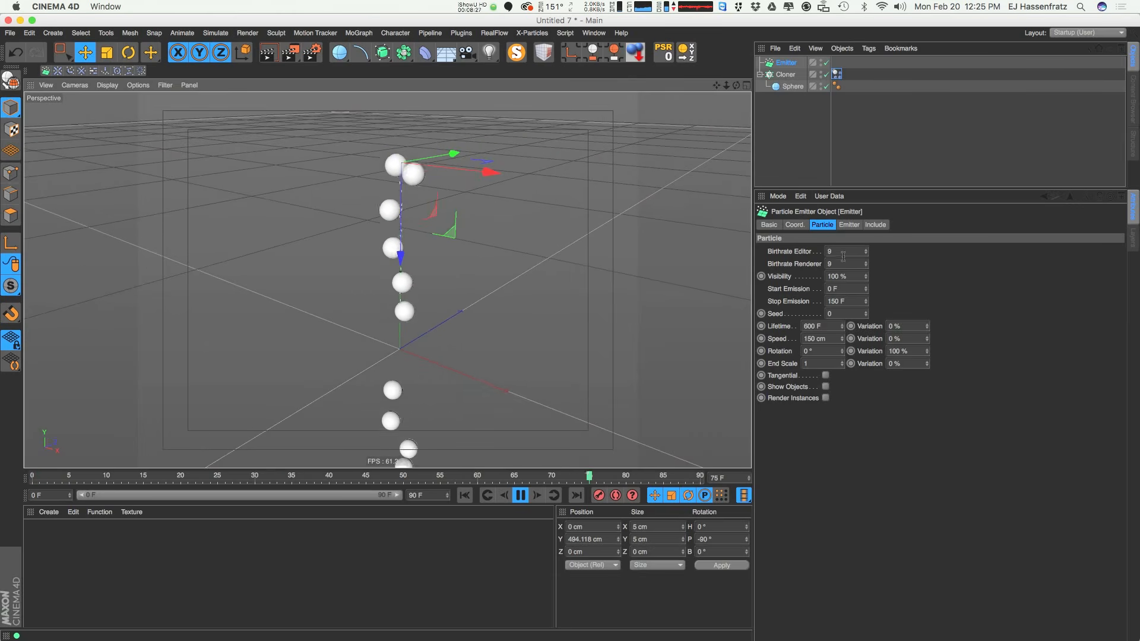
Set the Emitter's Speed to 300 cm and its Birthrate Editor and Birthrate Renderer to 8
left_click(864, 254)
left_click(865, 267)
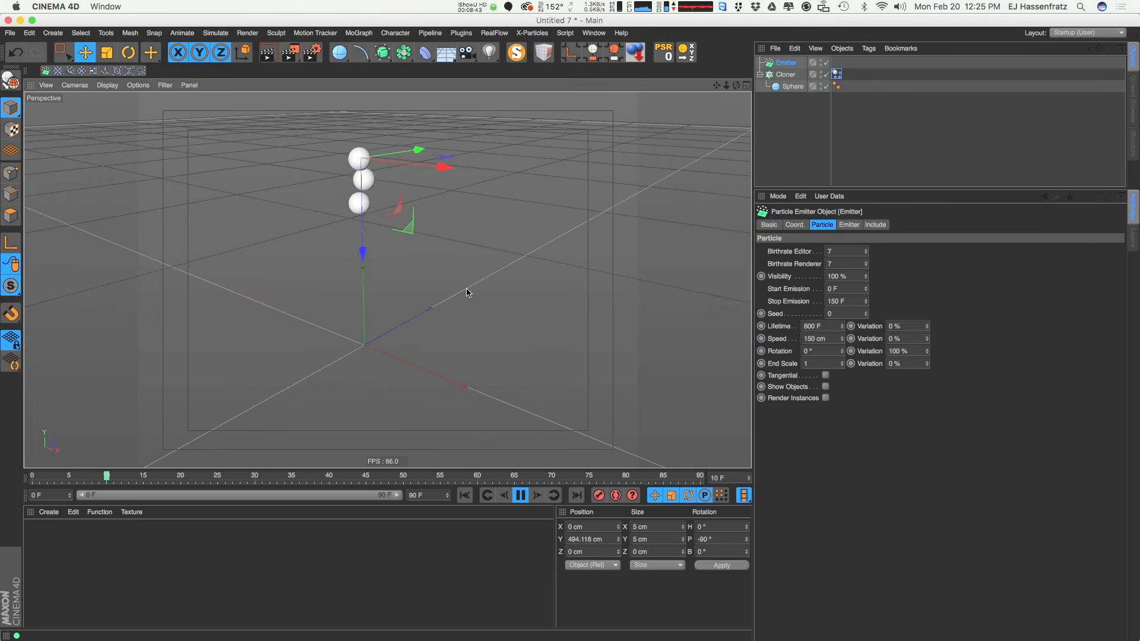
left_click(821, 339)
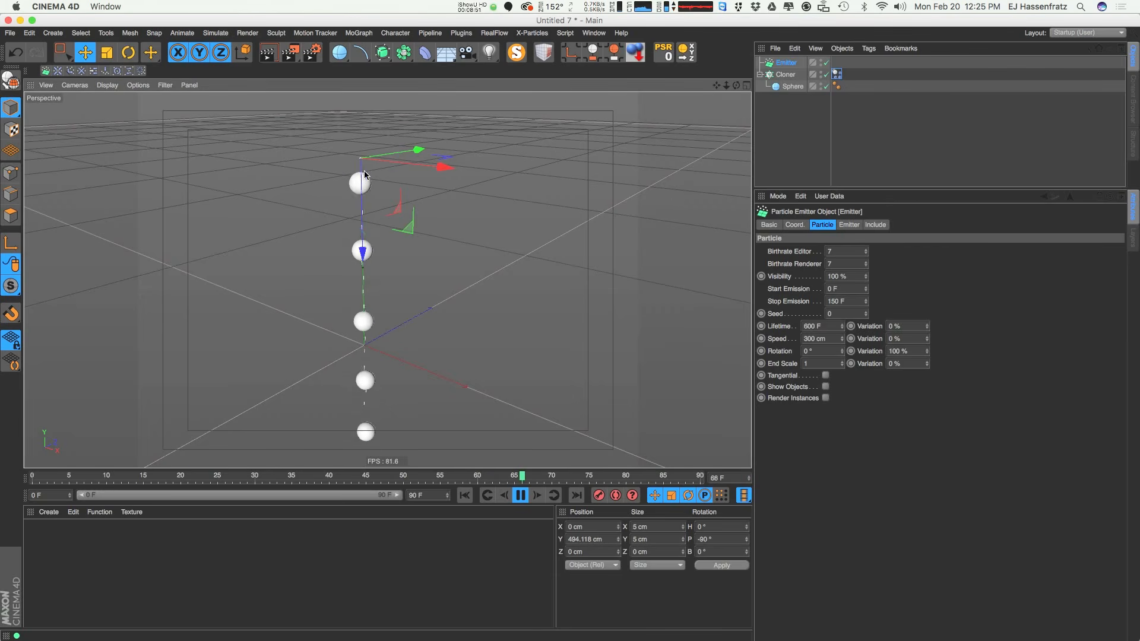
left_click(866, 250)
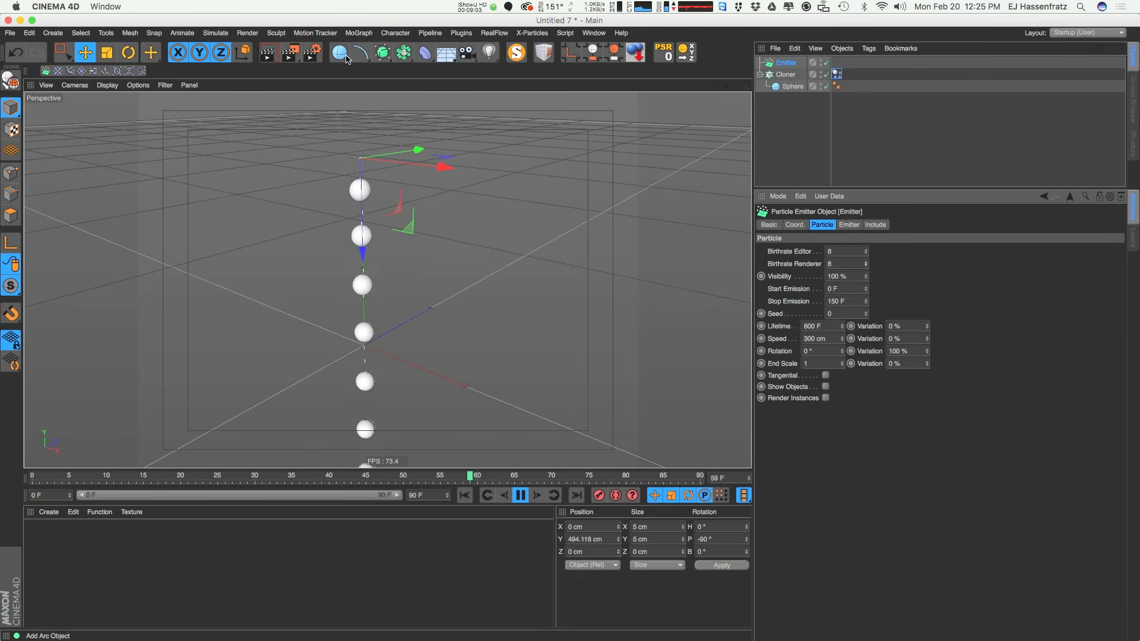
Add a Disc as a floor beneath the Emitter and enlarge its outer radius to about 596 cm
left_click_drag(347, 59, 398, 109)
left_click_drag(383, 153, 380, 142)
left_click_drag(400, 366, 594, 416)
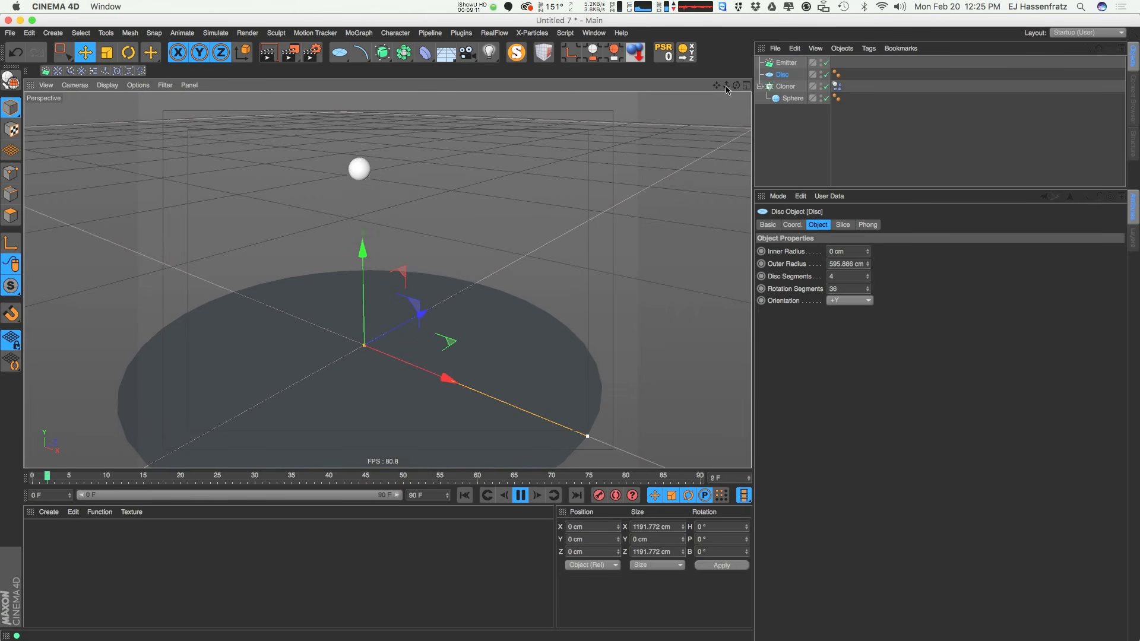
Make the Disc a dynamics collider by giving it a Collider Body tag
right_click(782, 75)
mouse_move(831, 195)
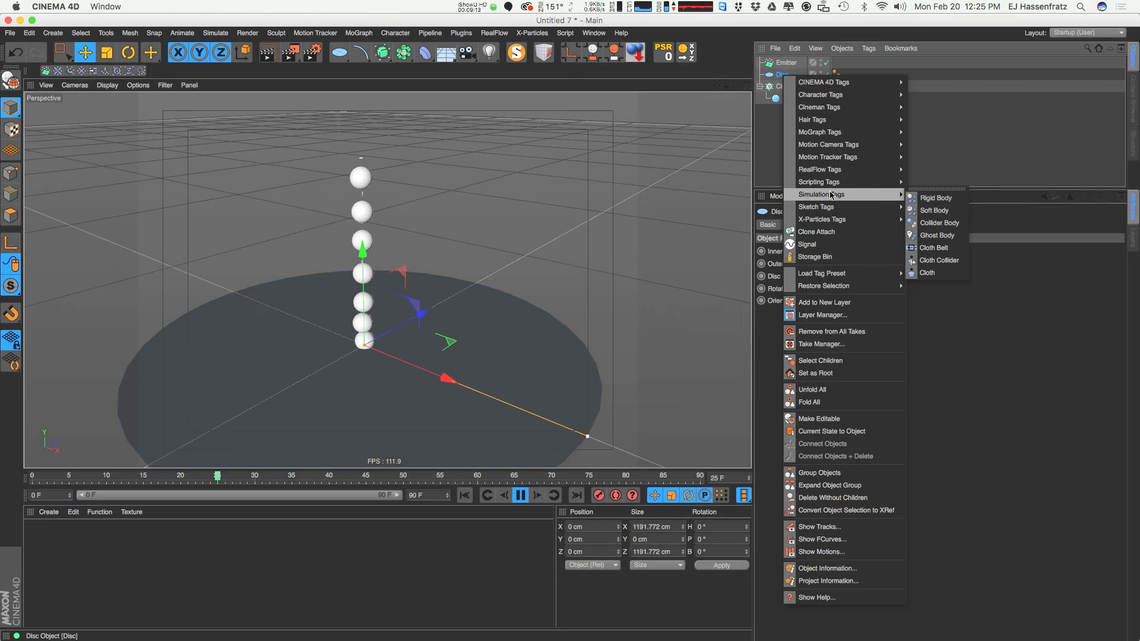
left_click(948, 224)
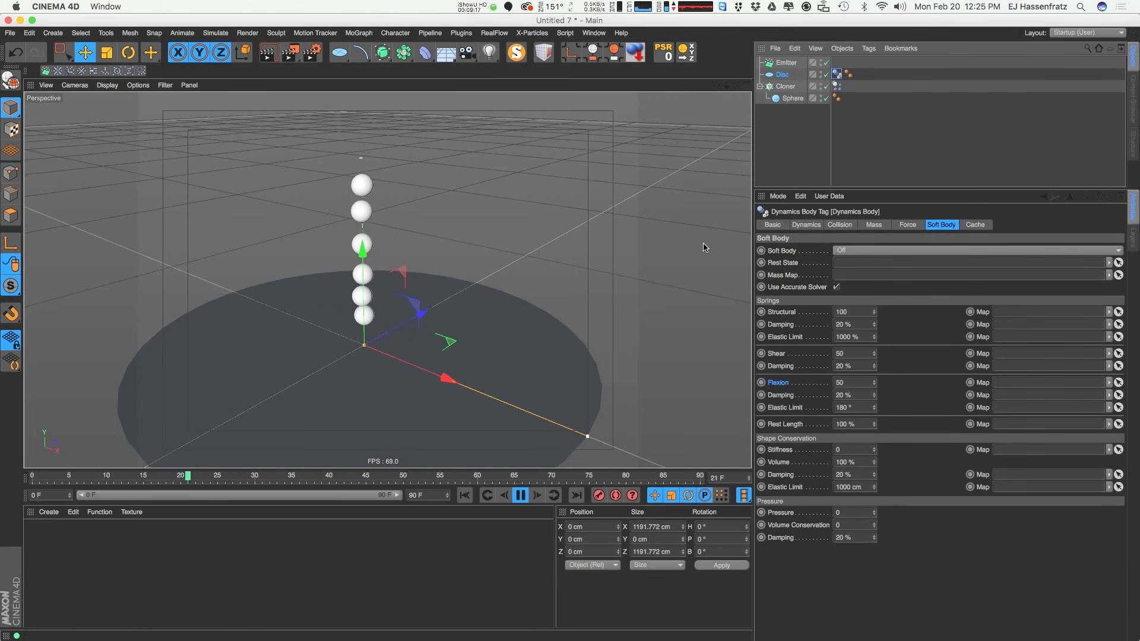
left_click(905, 158)
Examine how the clone chain lands on the Disc, and review the Cloner's Effectors and soft body settings
left_click_drag(380, 363, 356, 279, "alt")
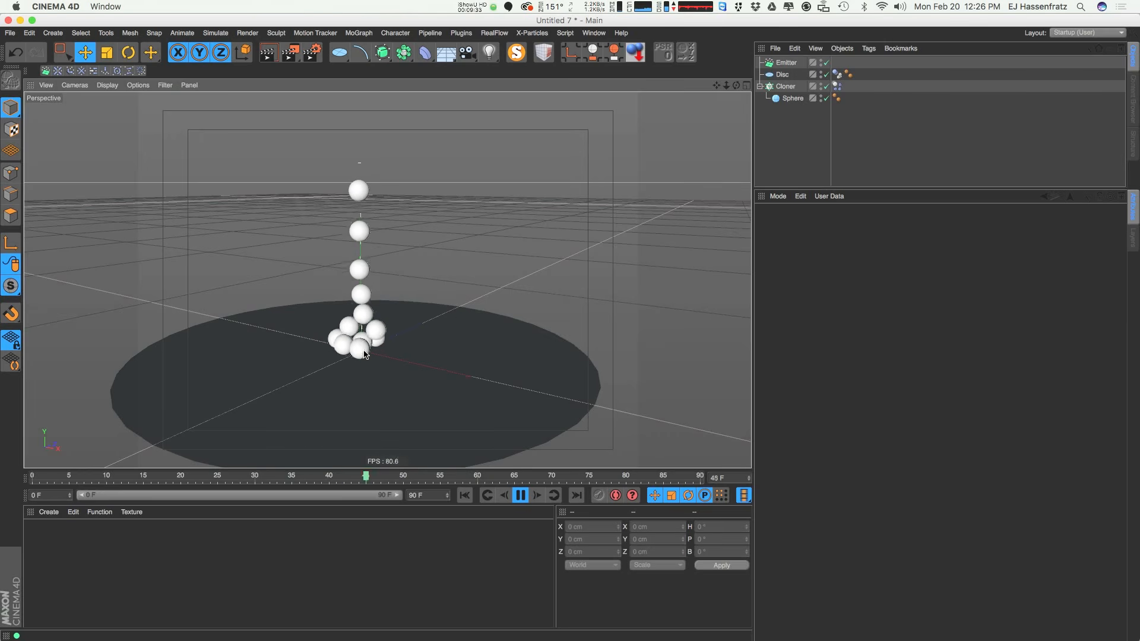
left_click_drag(363, 343, 359, 373, "alt")
scroll(356, 350, "up", 4)
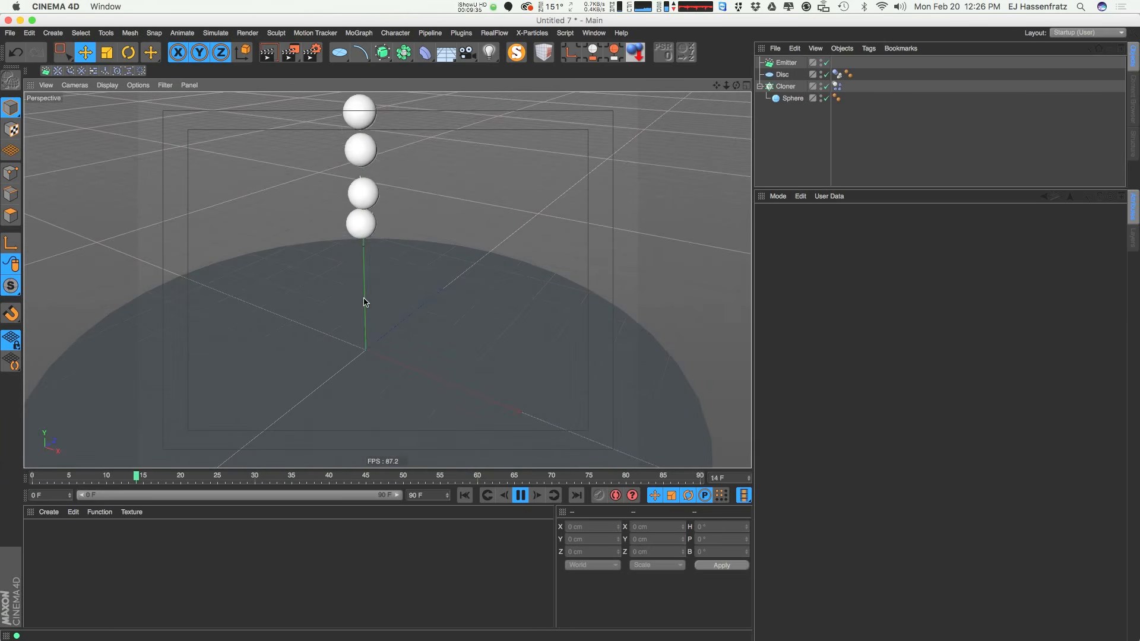
left_click_drag(375, 356, 389, 374, "alt")
middle_click_drag(389, 374, 400, 342, "alt")
left_click_drag(397, 378, 393, 356, "alt")
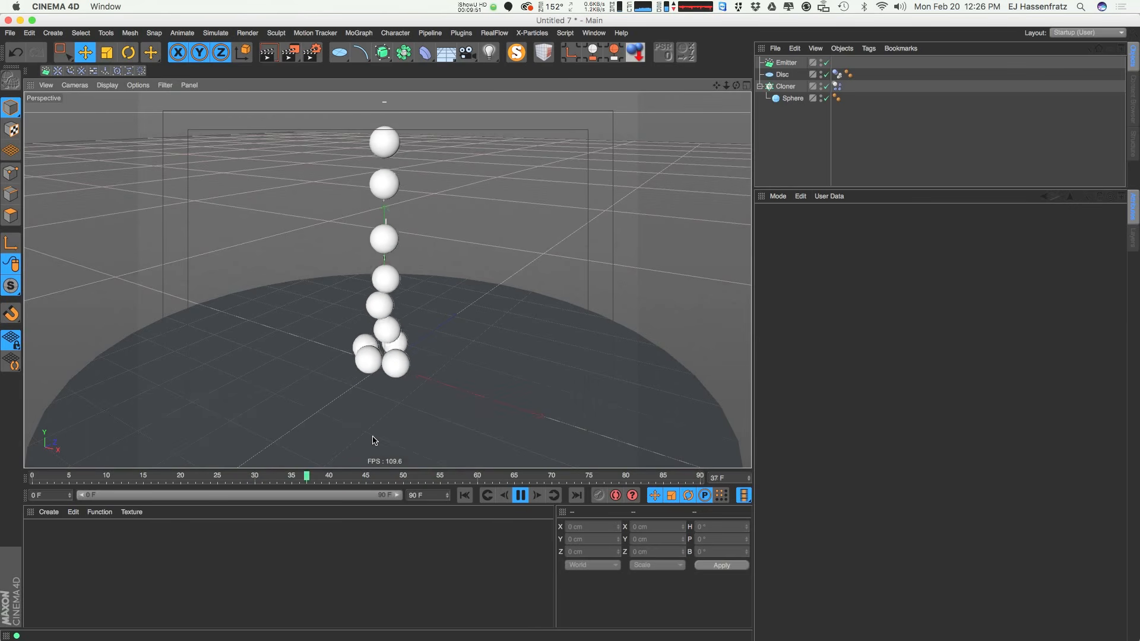
left_click(388, 276)
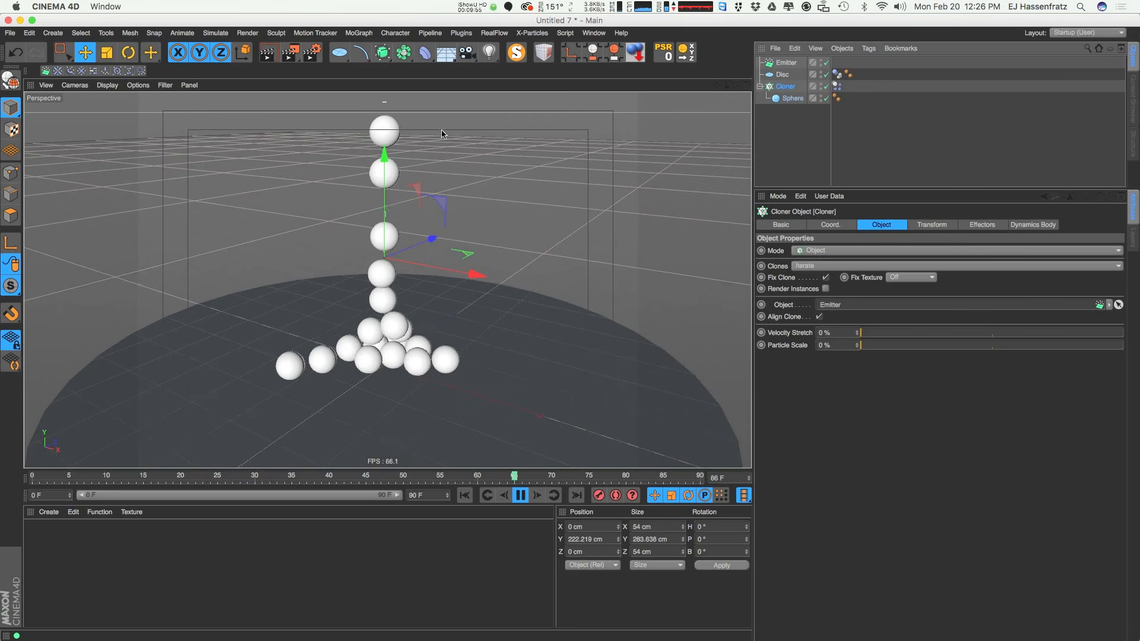
left_click(982, 224)
left_click(837, 86)
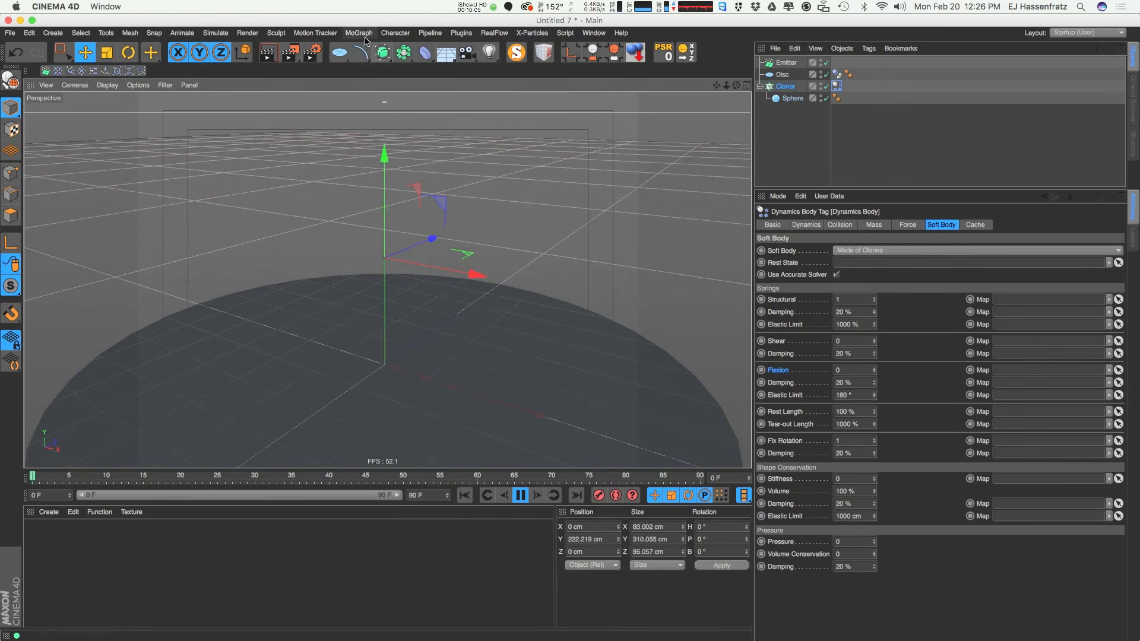
left_click(812, 124)
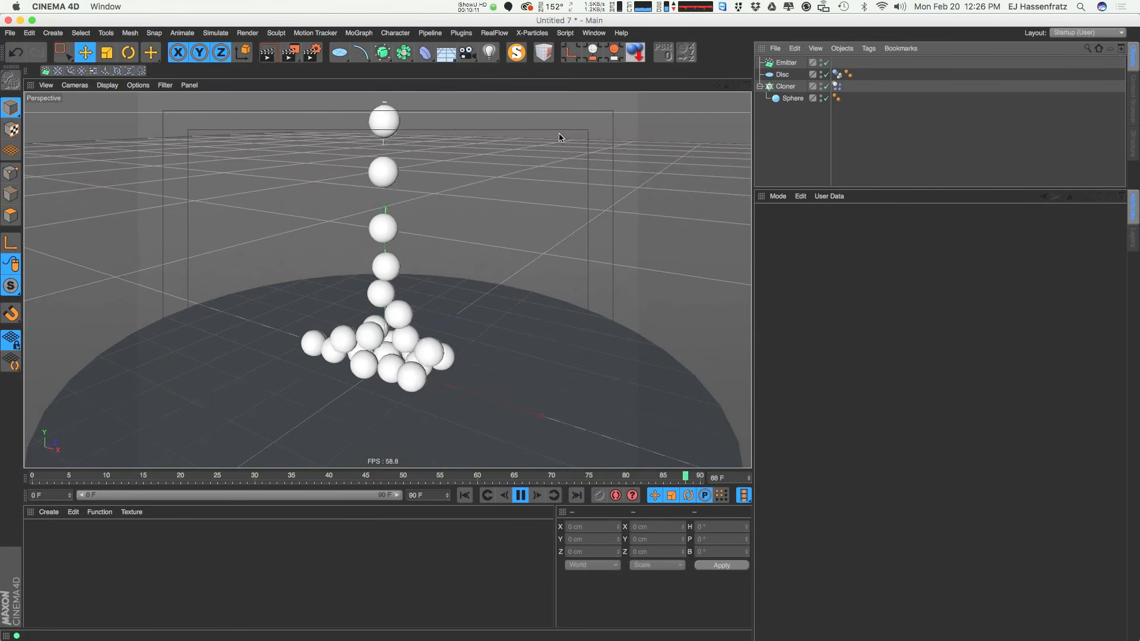
Add a MoGraph Tracer linked to the Cloner, with its Tracing Mode set to Connect All Objects
left_click(358, 33)
left_click(379, 177)
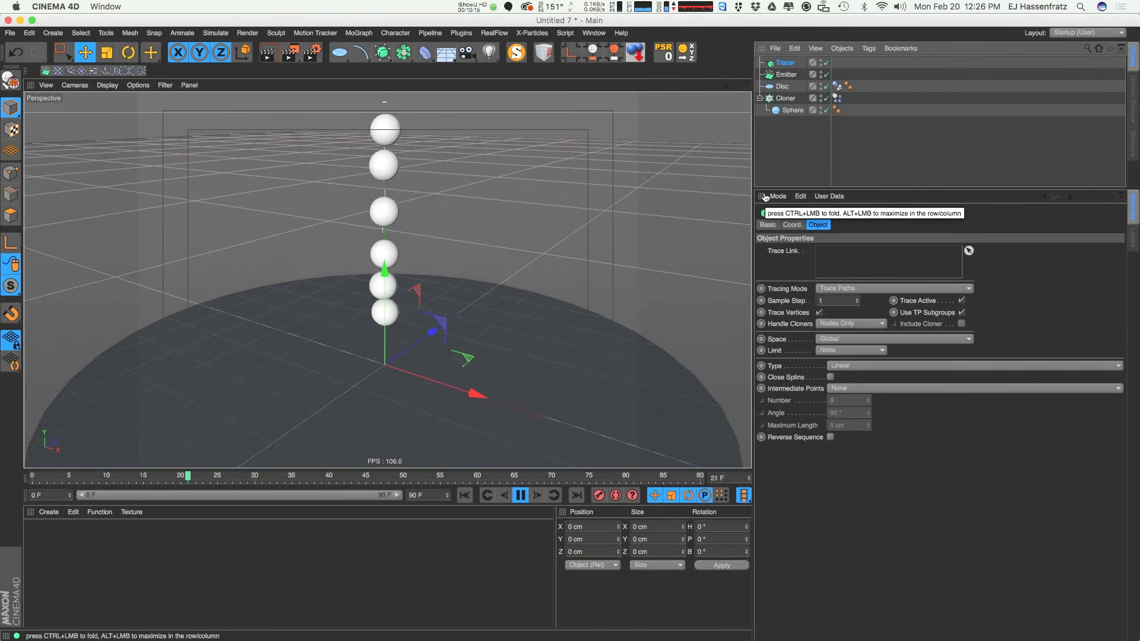
left_click_drag(785, 98, 858, 200)
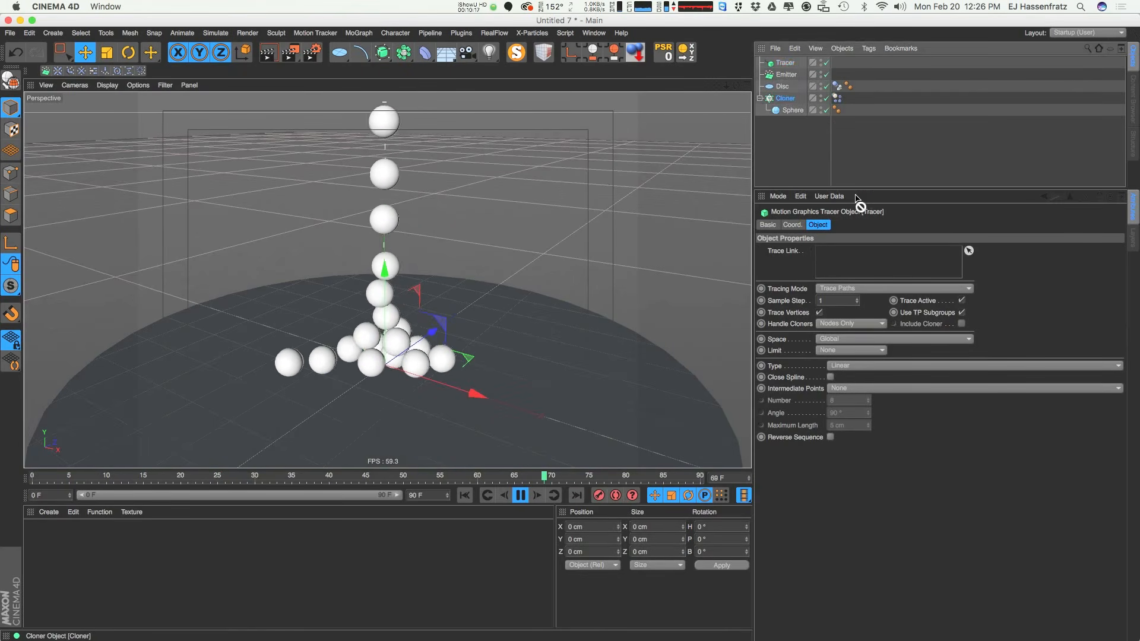
left_click_drag(855, 253, 858, 255)
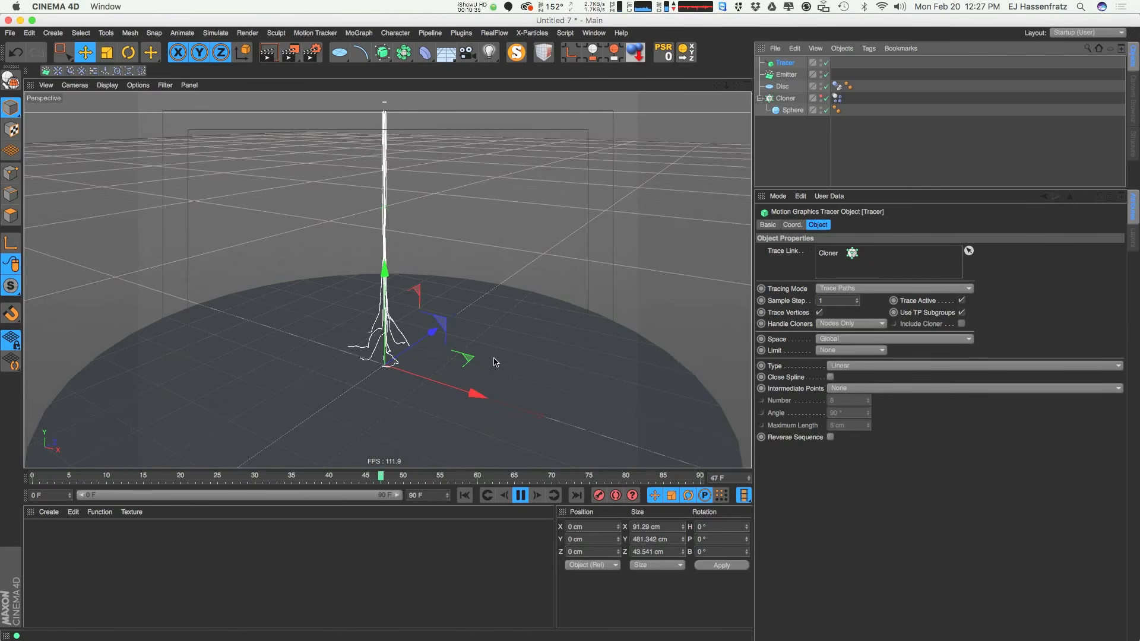
left_click(876, 288)
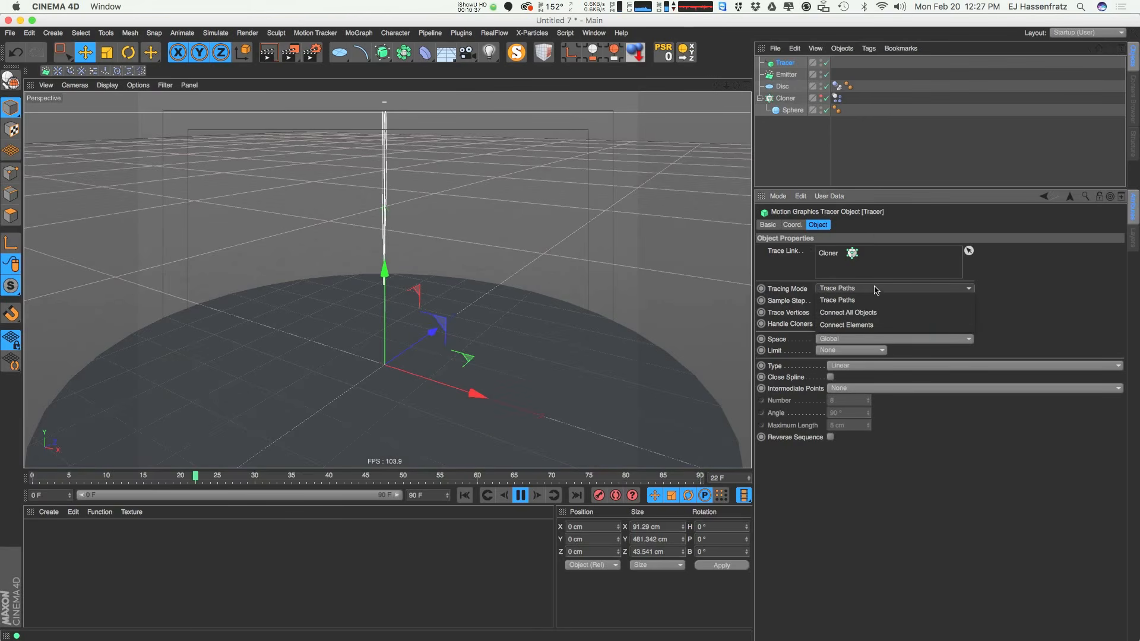
left_click(892, 315)
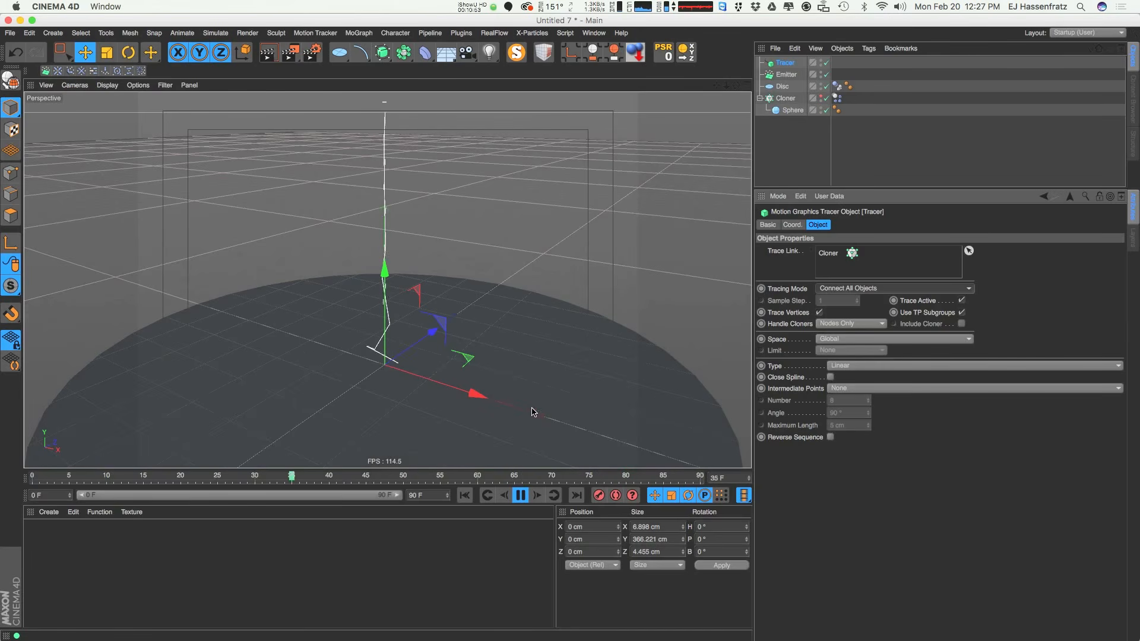
Smooth the Tracer's spline with the Cubic type, Adaptive intermediate points and an Angle of 0°
left_click(853, 390)
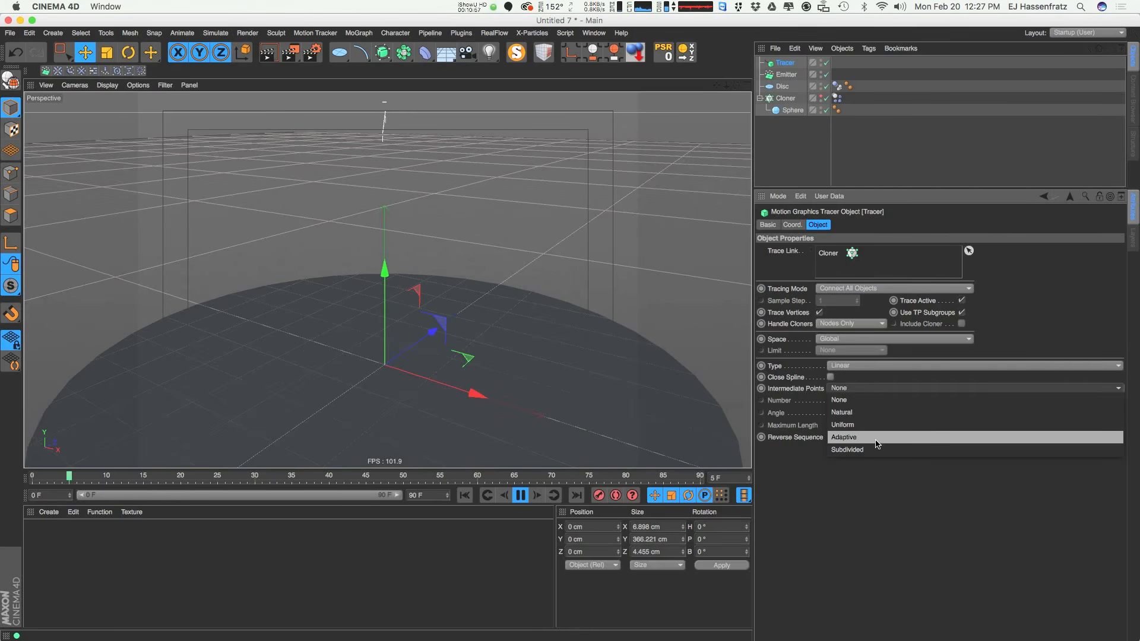
left_click(917, 439)
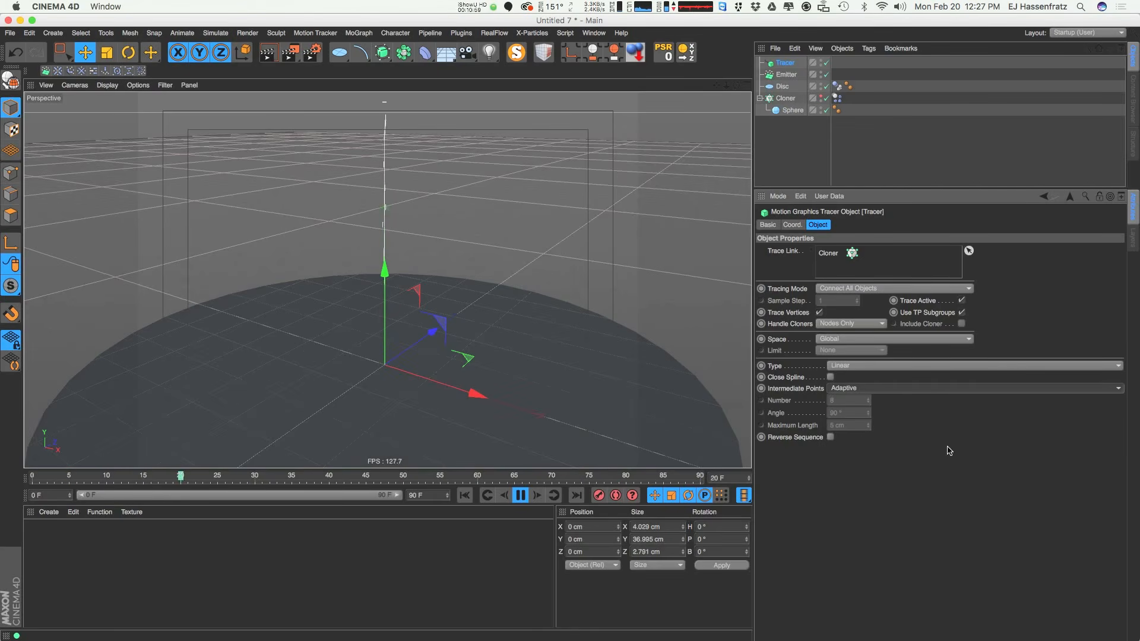
left_click(863, 368)
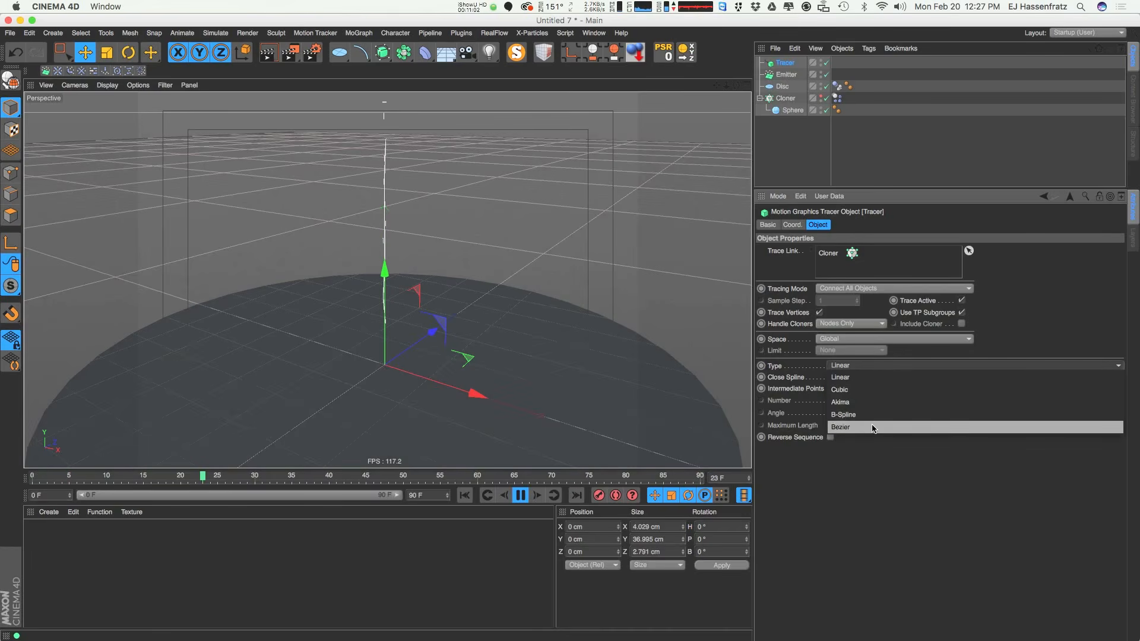
left_click(862, 391)
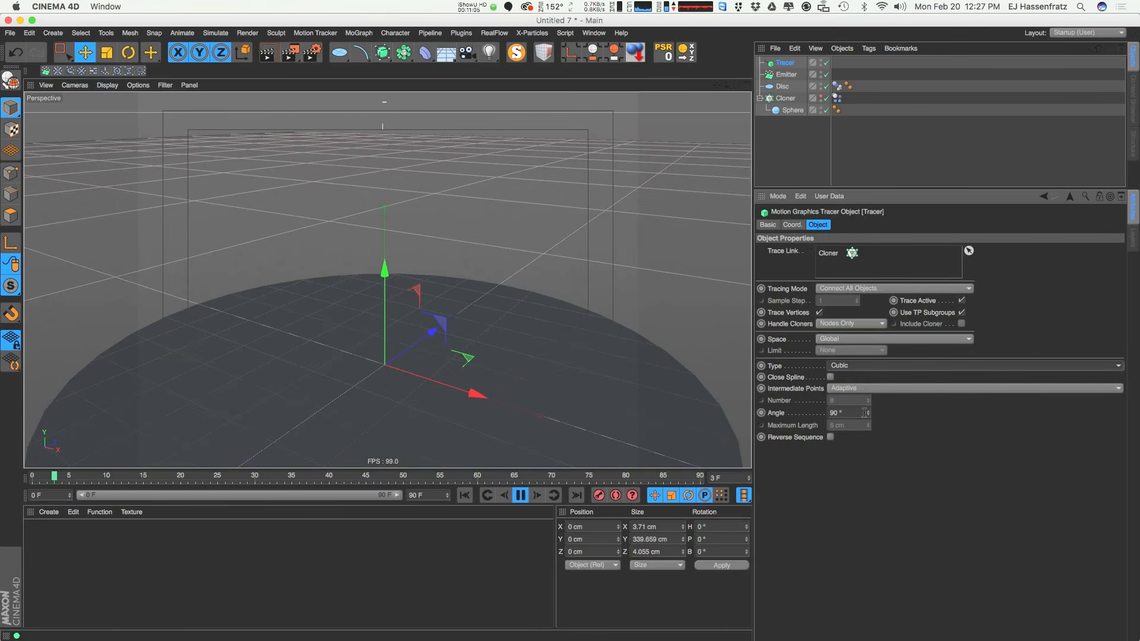
left_click_drag(872, 413, 872, 423)
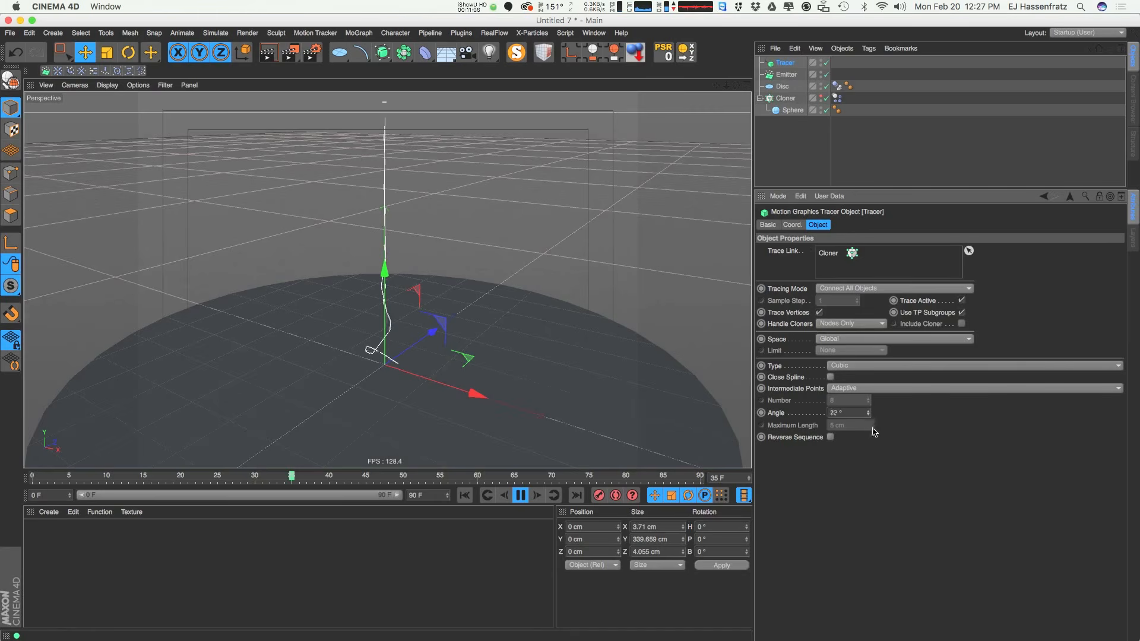
left_click_drag(854, 490, 827, 444)
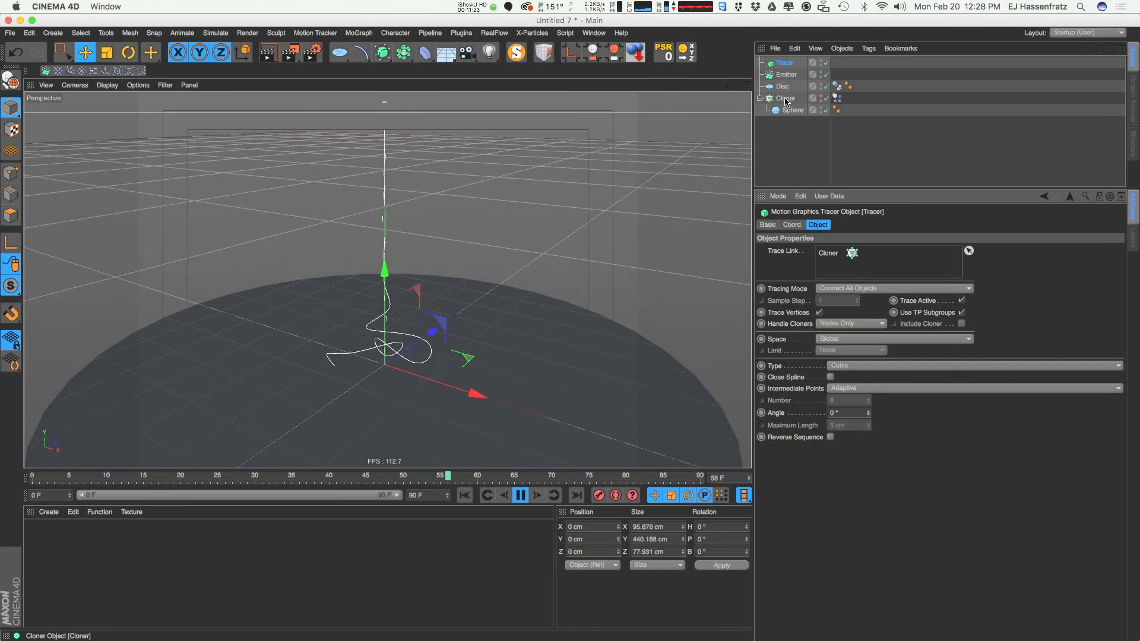
Move the Tracer below the Cloner in the object hierarchy and hide the Cloner
left_click(383, 176)
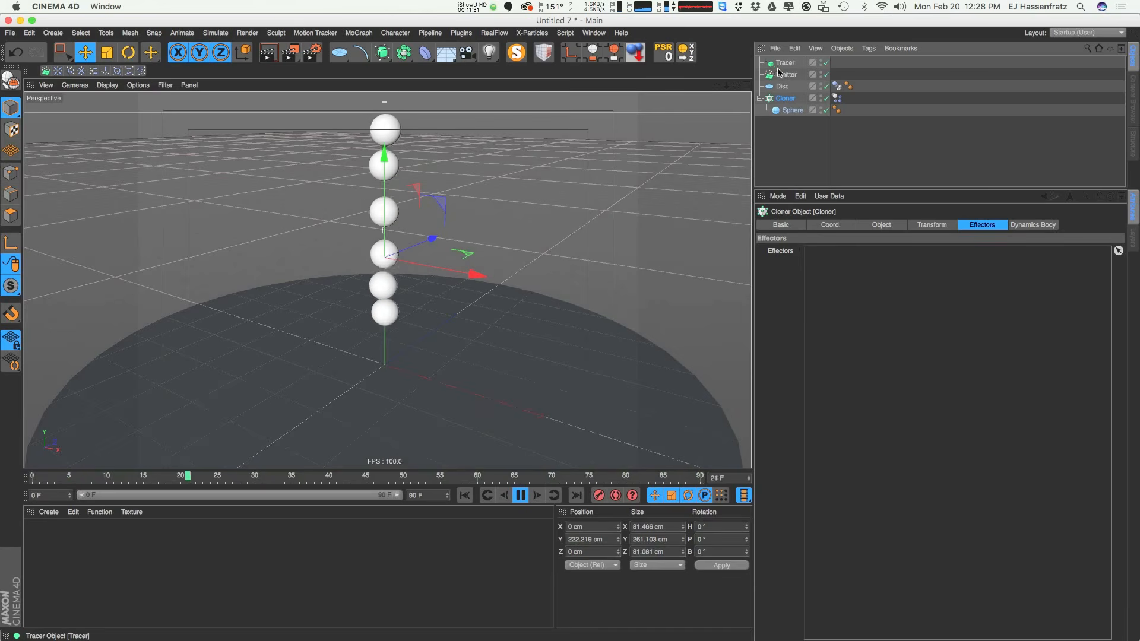
left_click_drag(784, 64, 785, 161)
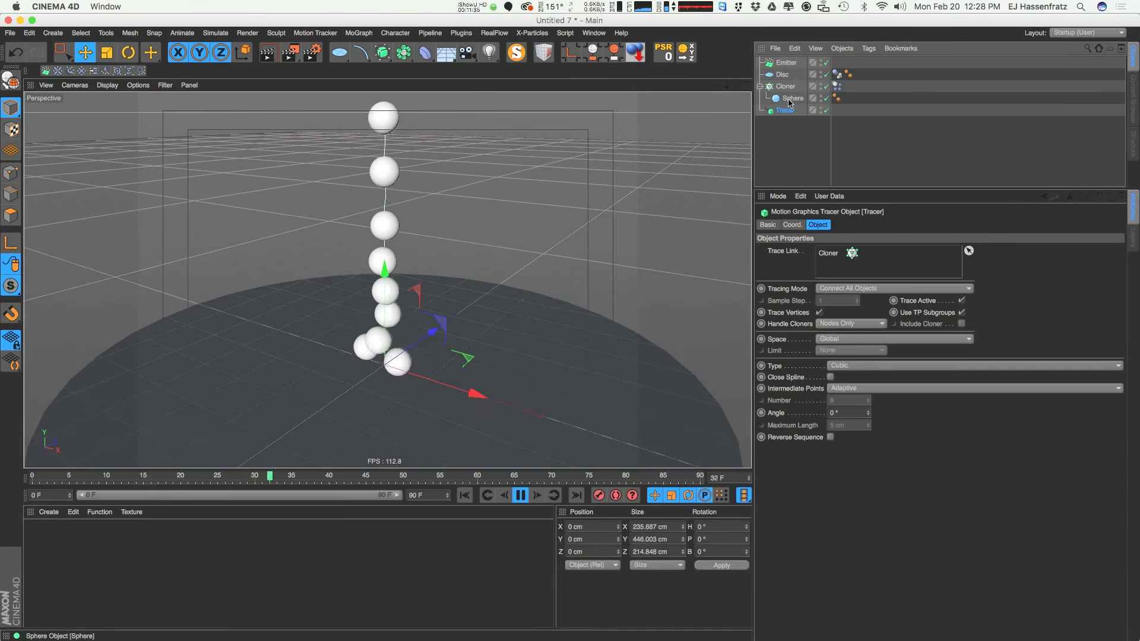
double_click(820, 88, "alt")
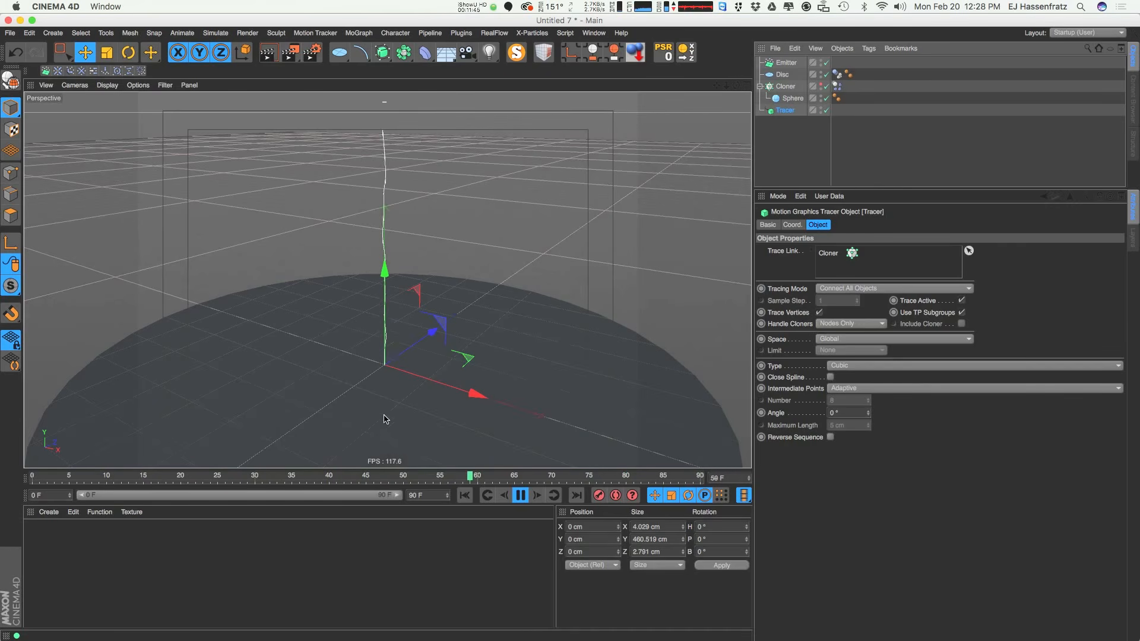
Move the Tracer above the Cloner and add a Sweep containing a Circle profile first and the Tracer second
left_click_drag(778, 111, 782, 81)
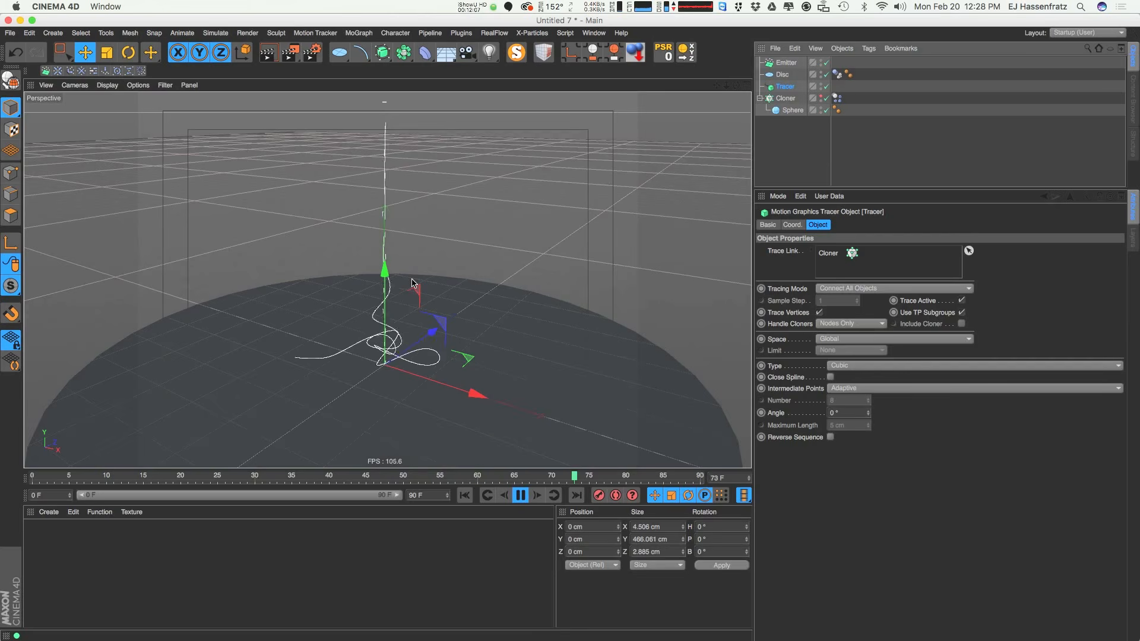
left_click_drag(383, 52, 421, 109)
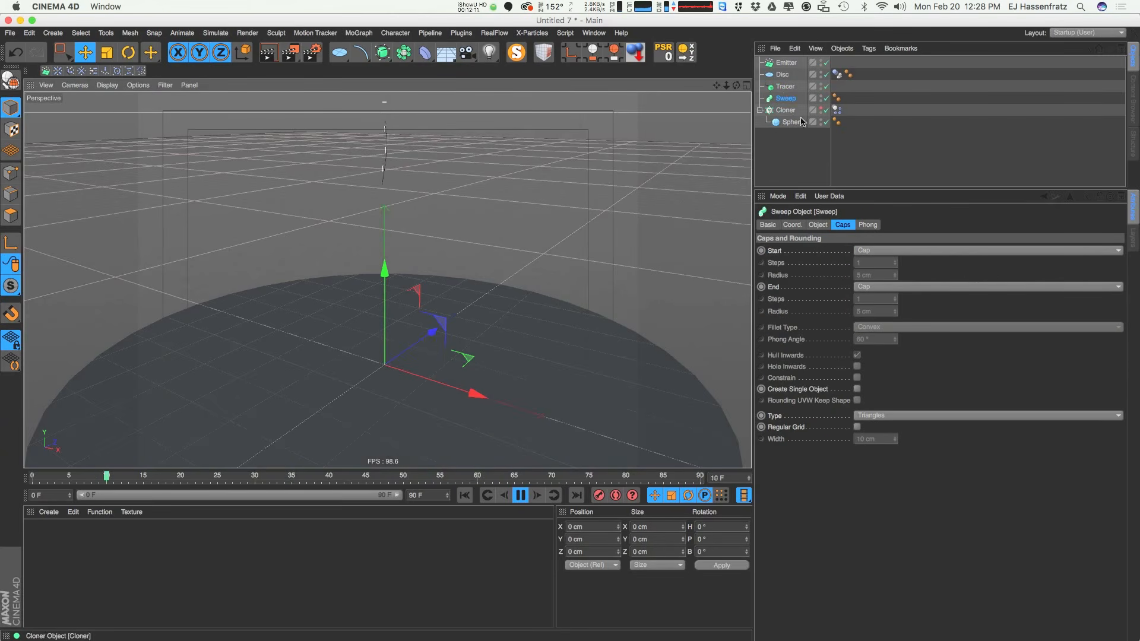
left_click_drag(793, 76, 794, 98)
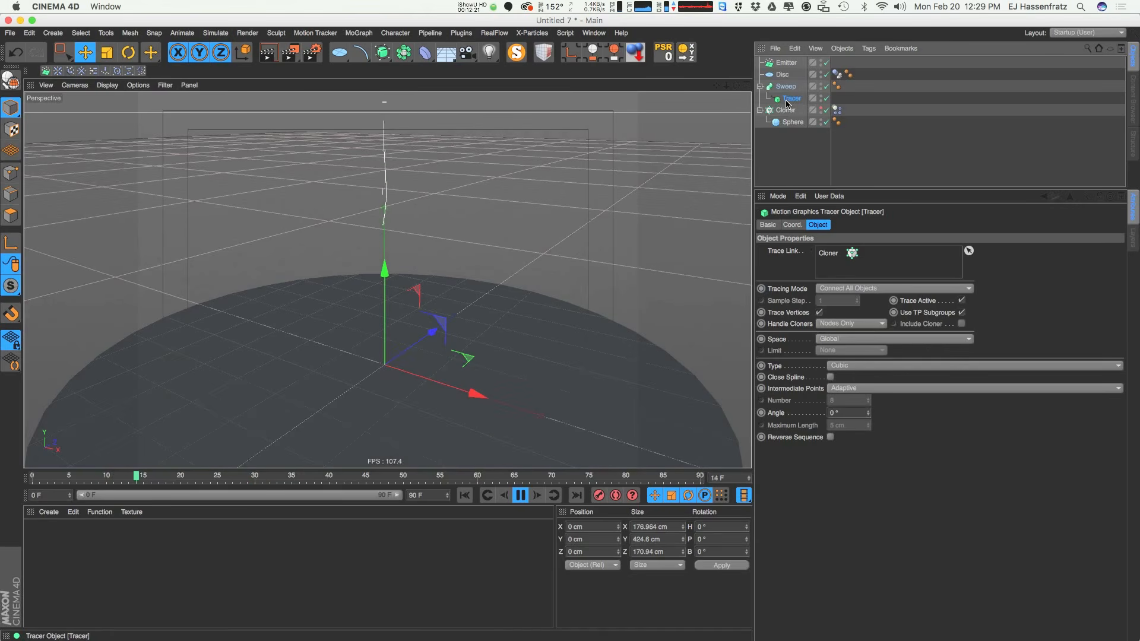
left_click_drag(362, 54, 455, 71)
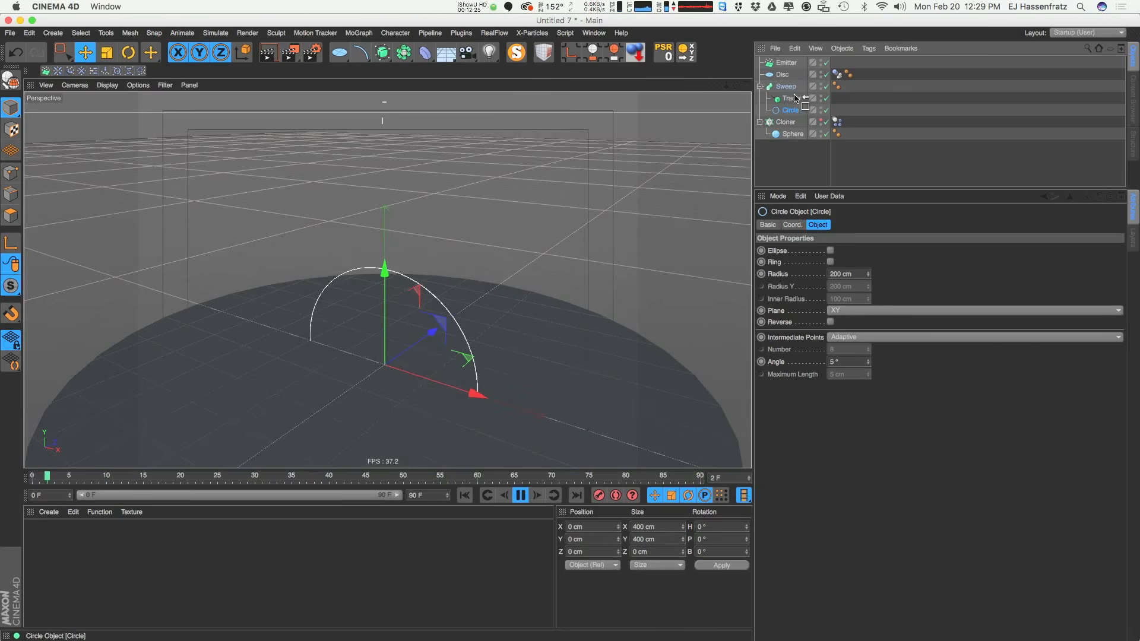
left_click_drag(796, 98, 800, 99)
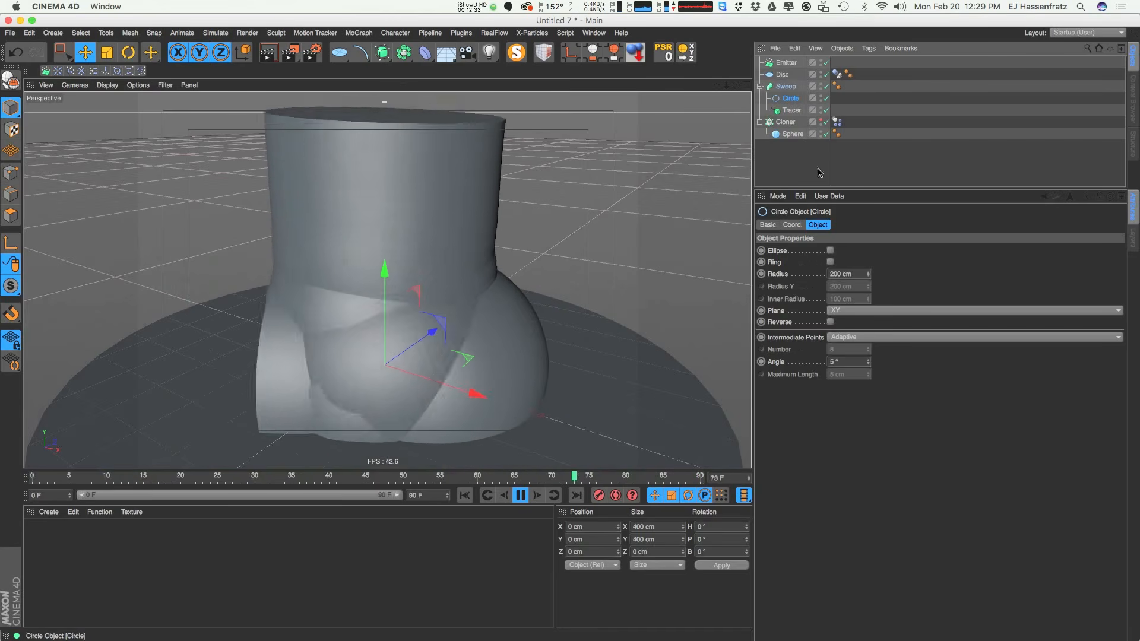
Check the Sphere's radius for comparison and set the Circle profile's radius to 24 cm
left_click_drag(868, 275, 865, 394)
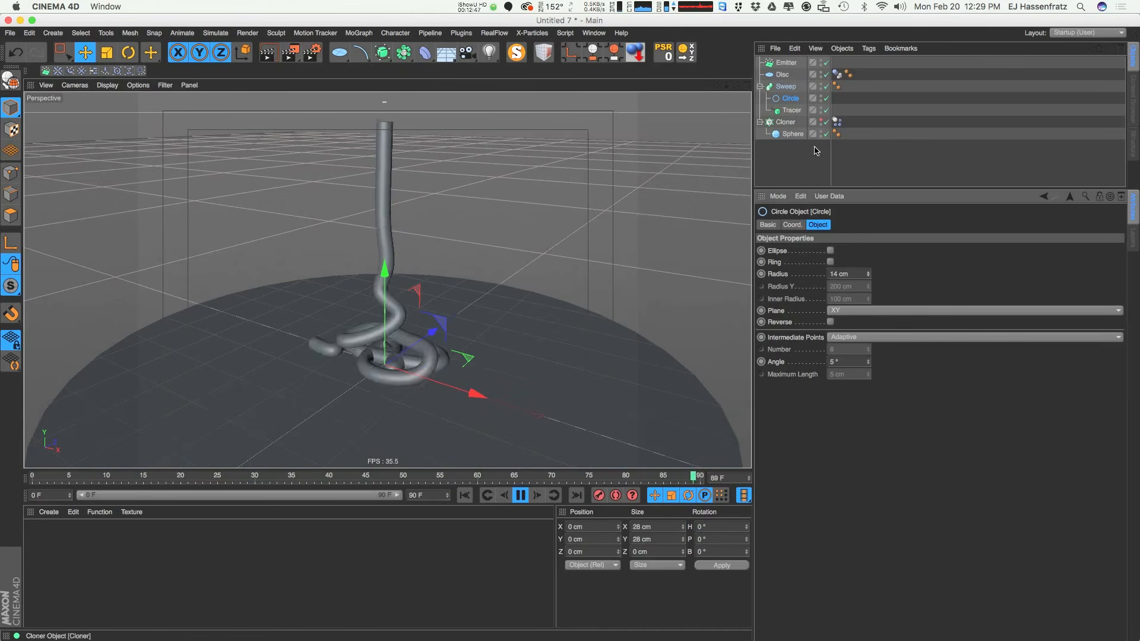
left_click(793, 134)
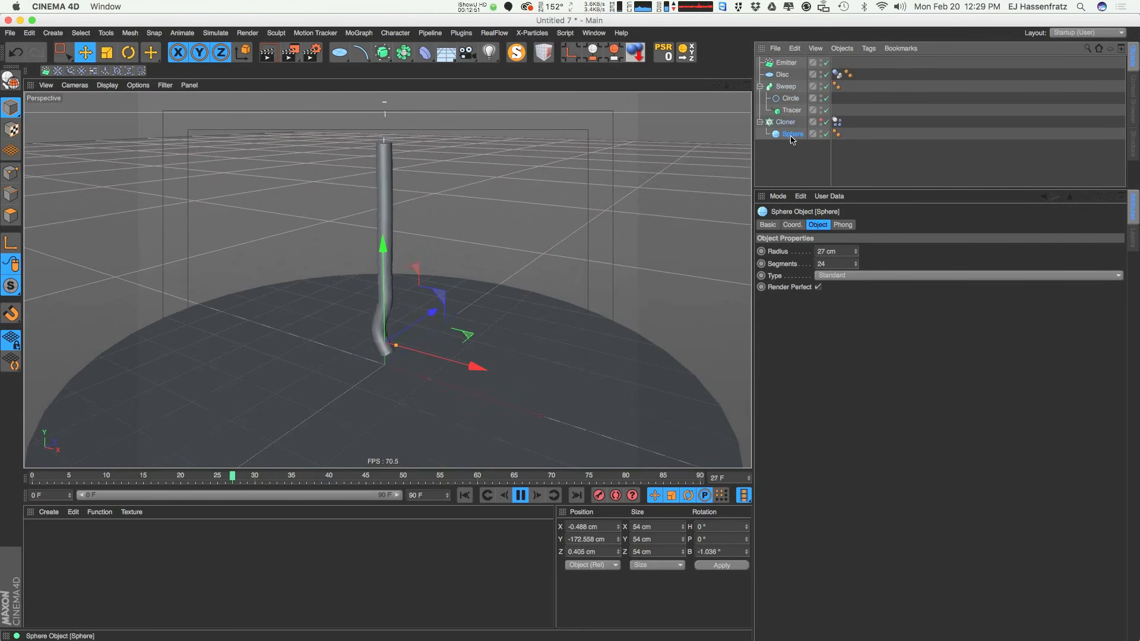
left_click(788, 103)
double_click(848, 273)
type("24")
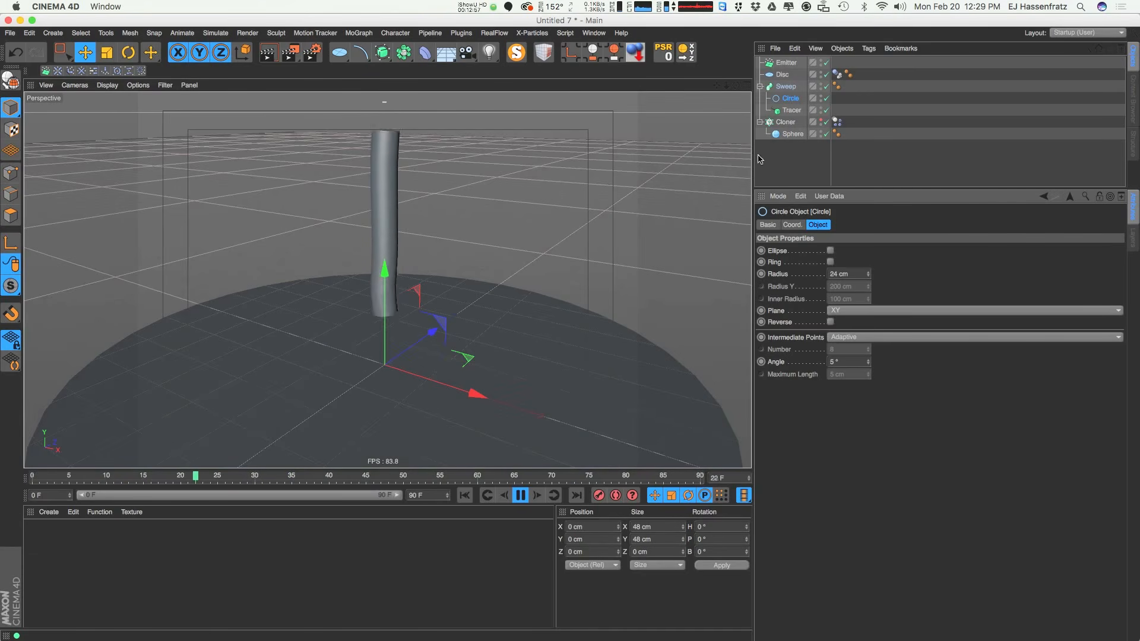
Show the Cloner, turn off the Sweep, and set the Cloner's soft body Structural Damping to 500 %
left_click(837, 121)
left_click(821, 122)
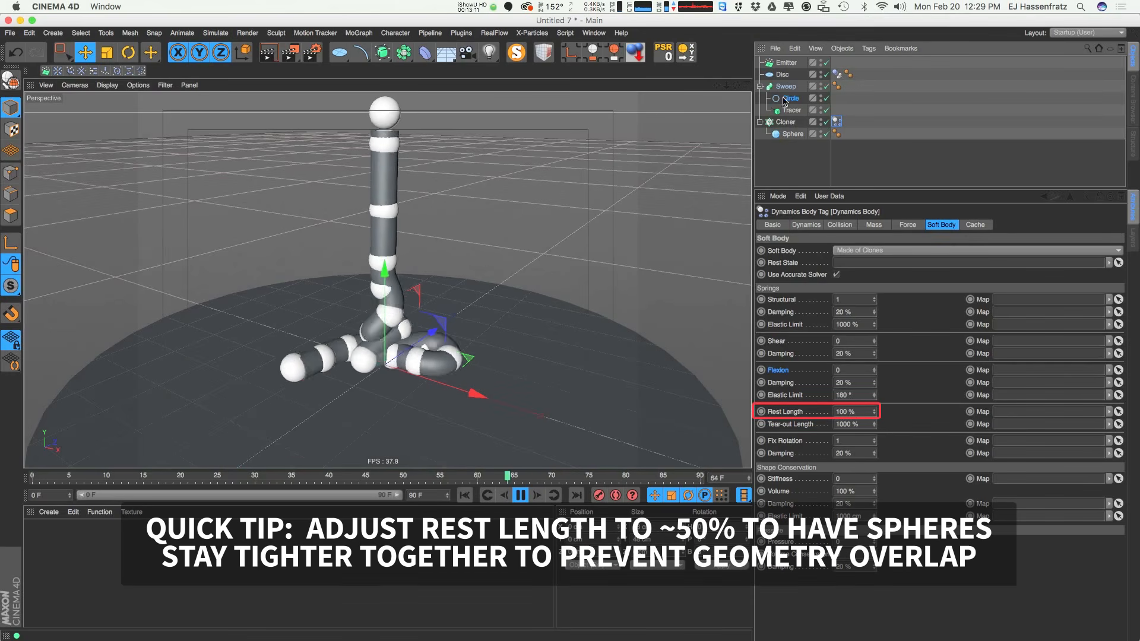
left_click(825, 86)
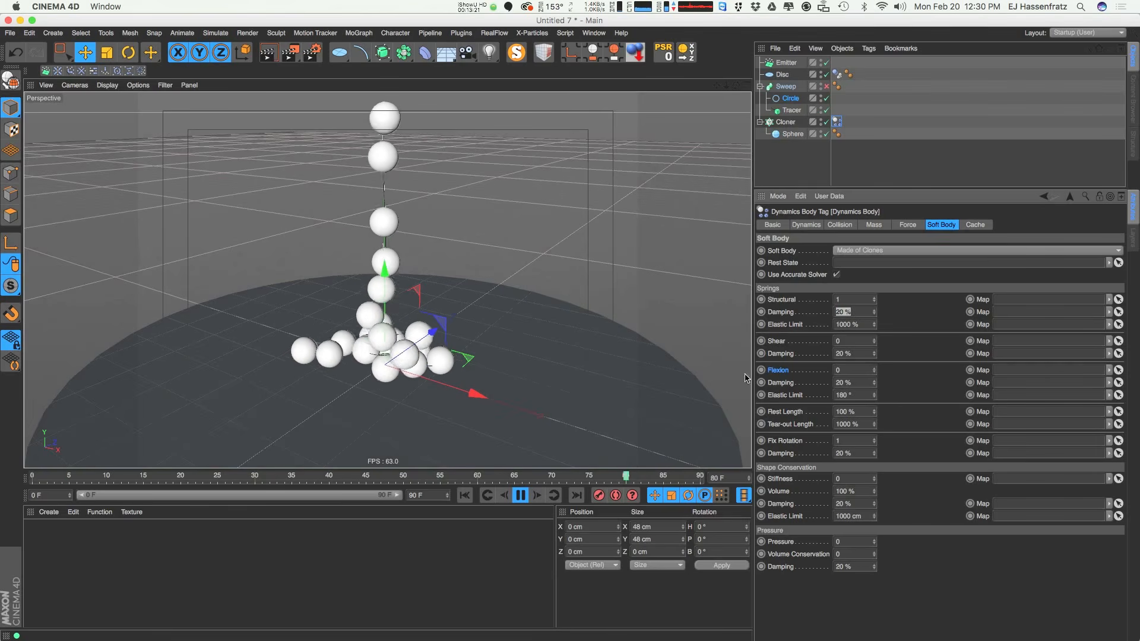
type("500")
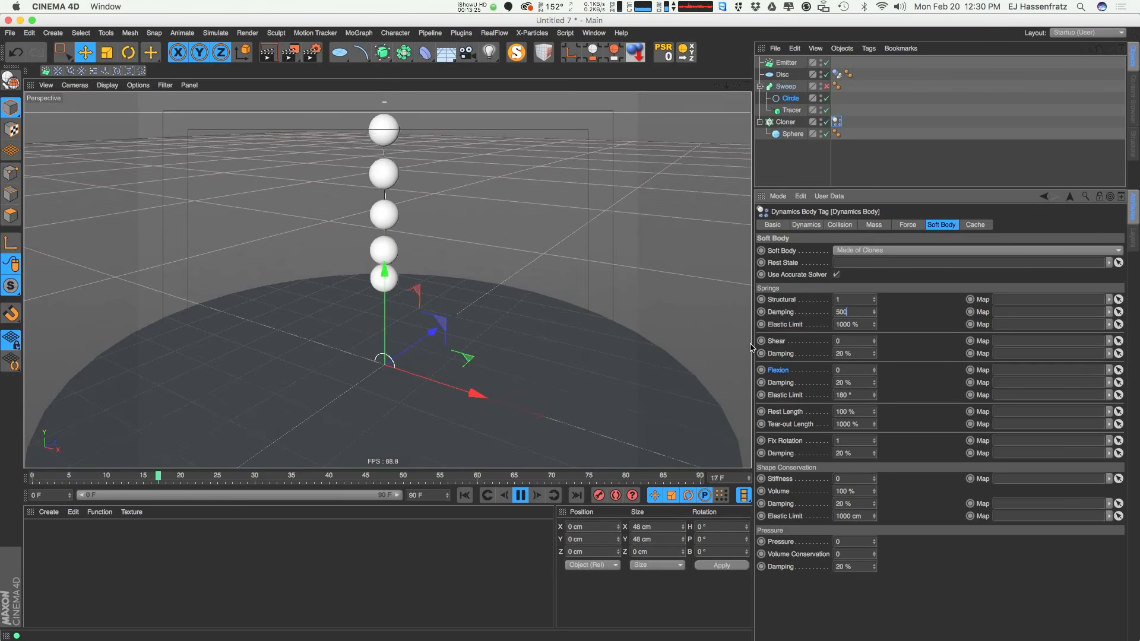
key("Return")
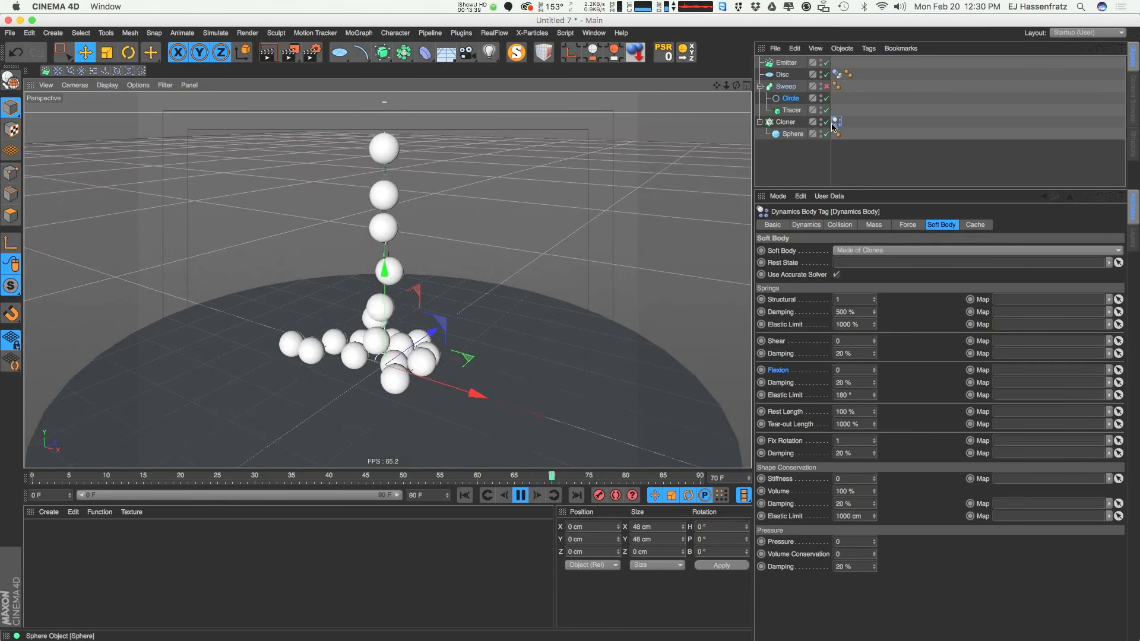
Set the collision Friction of the Cloner's Dynamics Body tag to 90 %
left_click(852, 225)
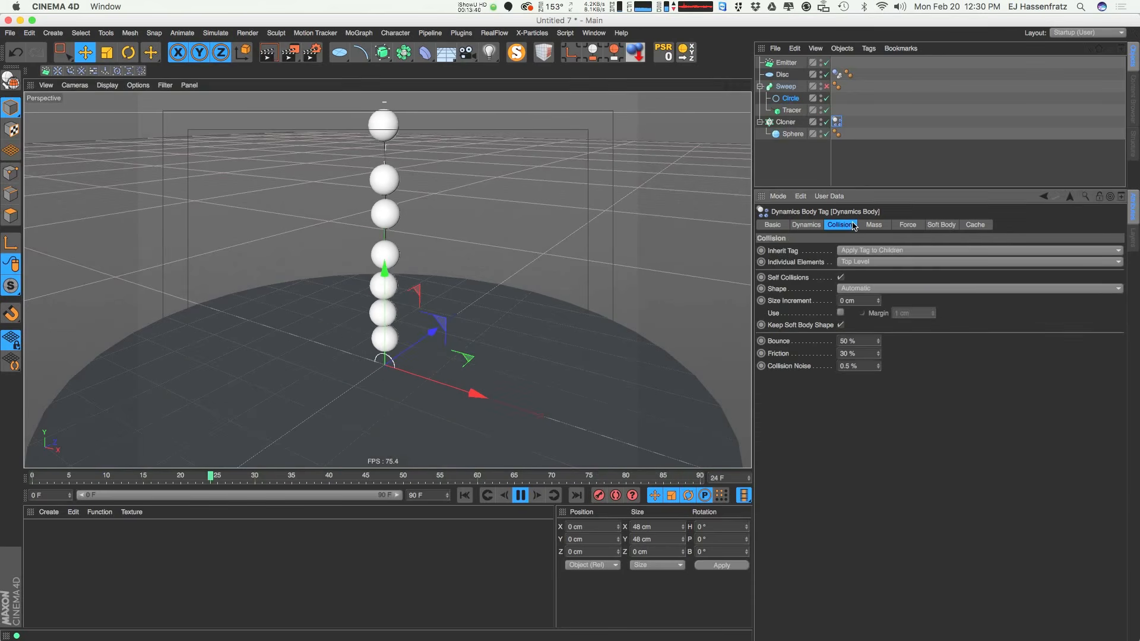
double_click(862, 353)
type("90")
key("Return")
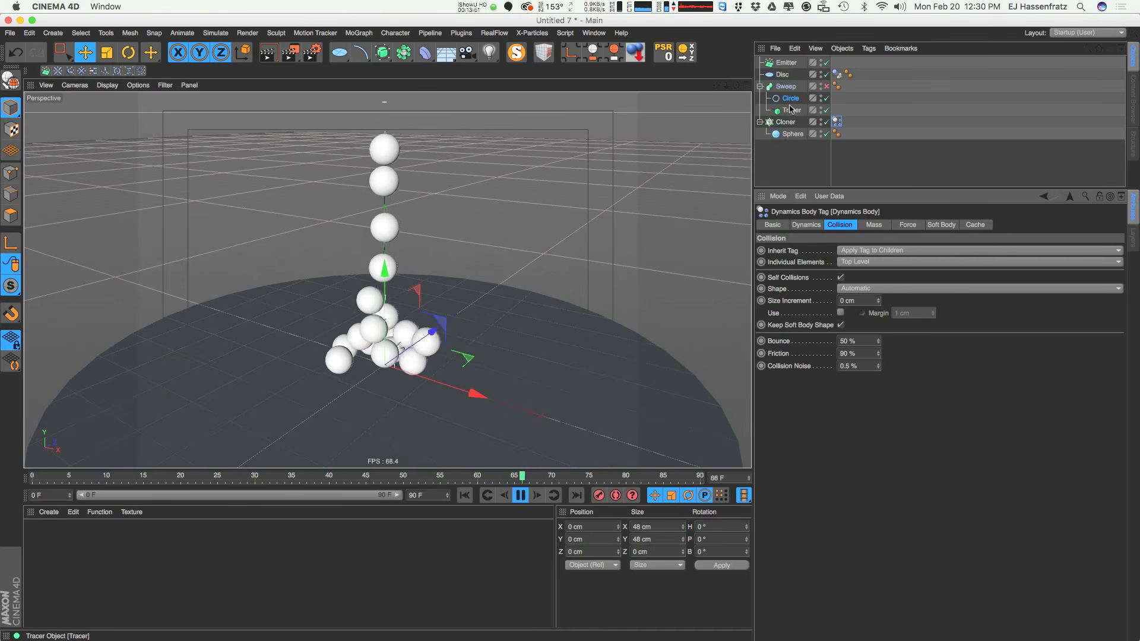
Set the Disc's collision Friction to 90 % and its Bounce to 0 %
left_click(837, 75)
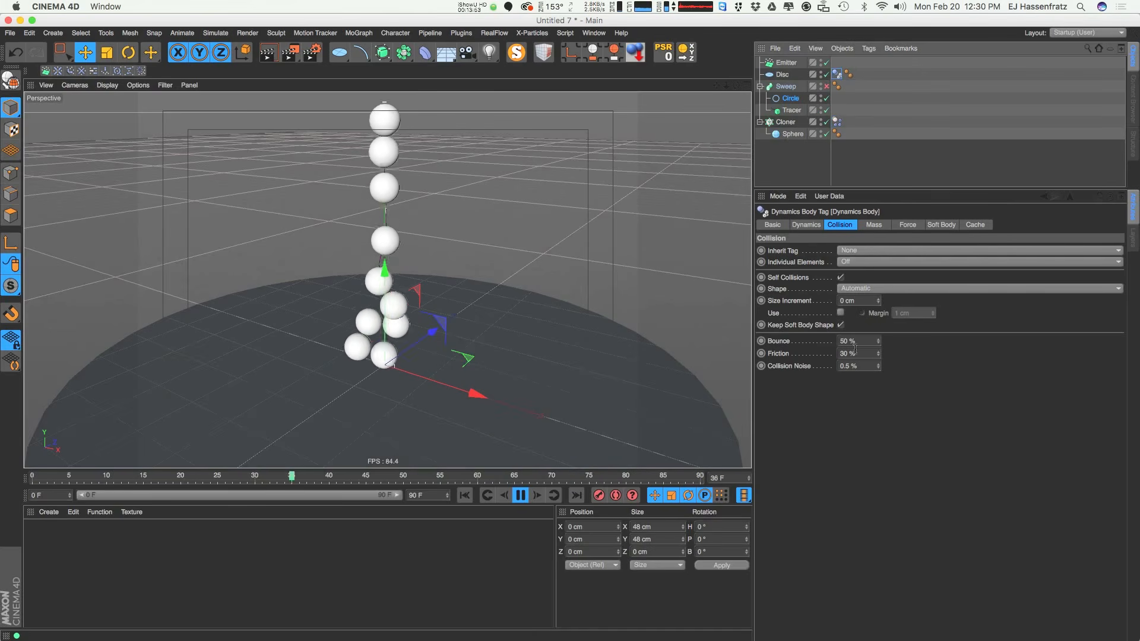
left_click_drag(864, 355, 646, 376)
type("90")
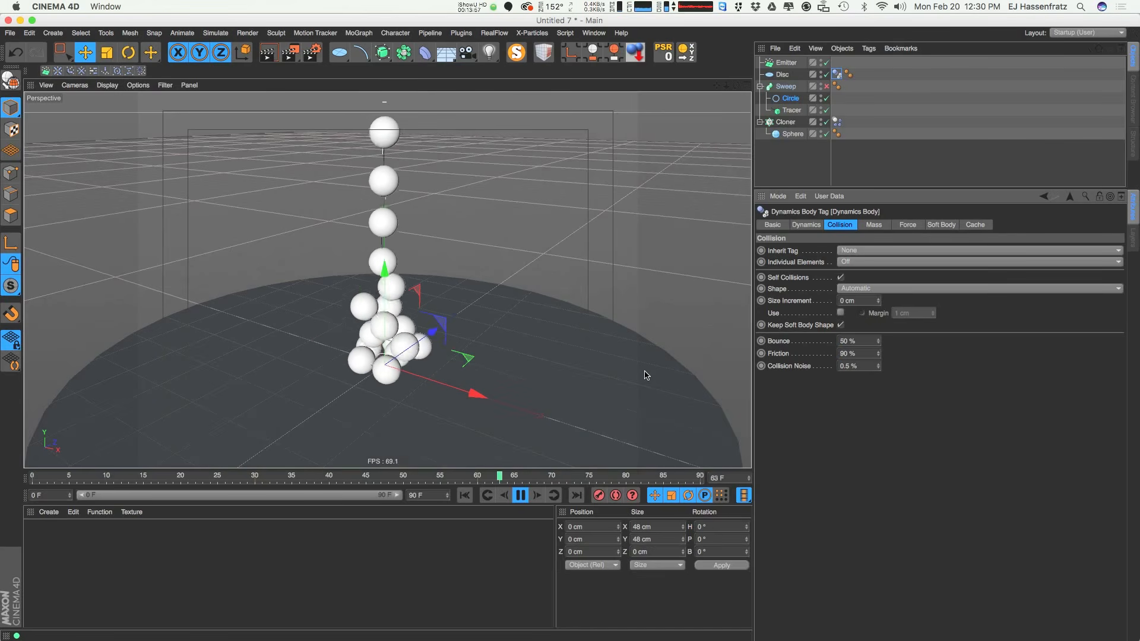
left_click_drag(866, 343, 716, 346)
type("0")
key("Return")
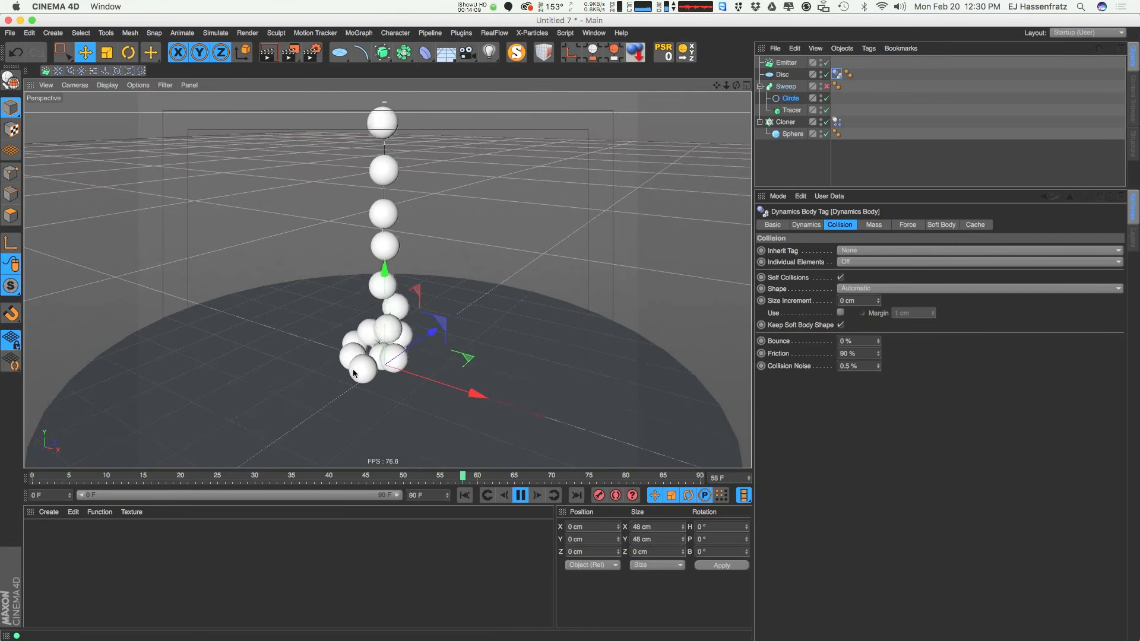
Show the swept rope in place of the cloned spheres and set the Cloner's collision Size Increment to 5 cm
left_click(826, 86)
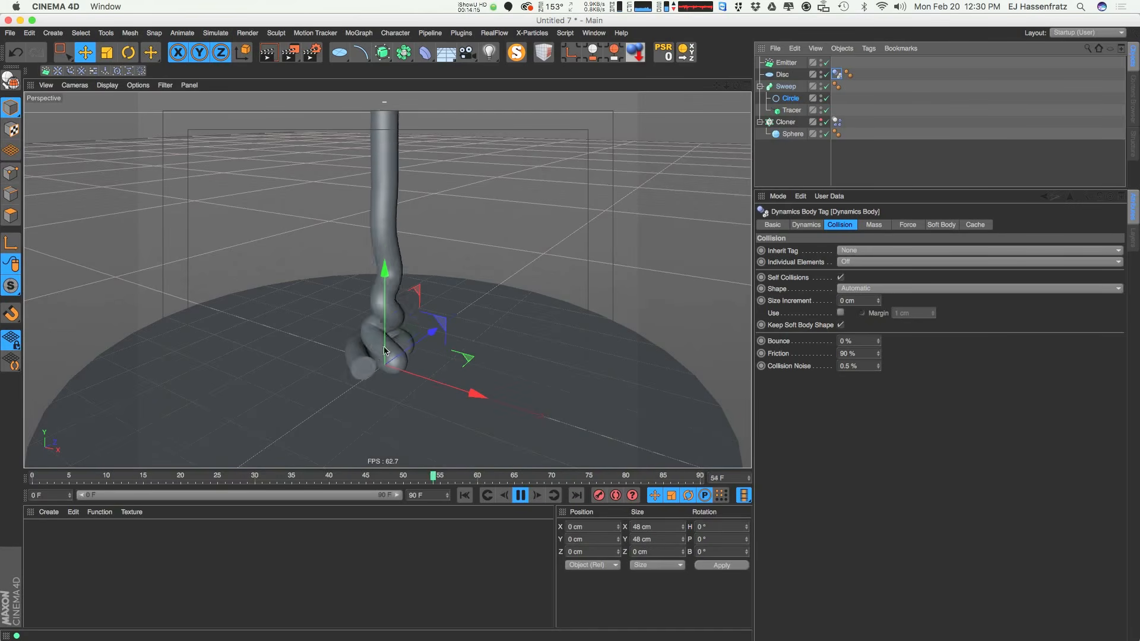
left_click_drag(391, 346, 414, 332, "alt")
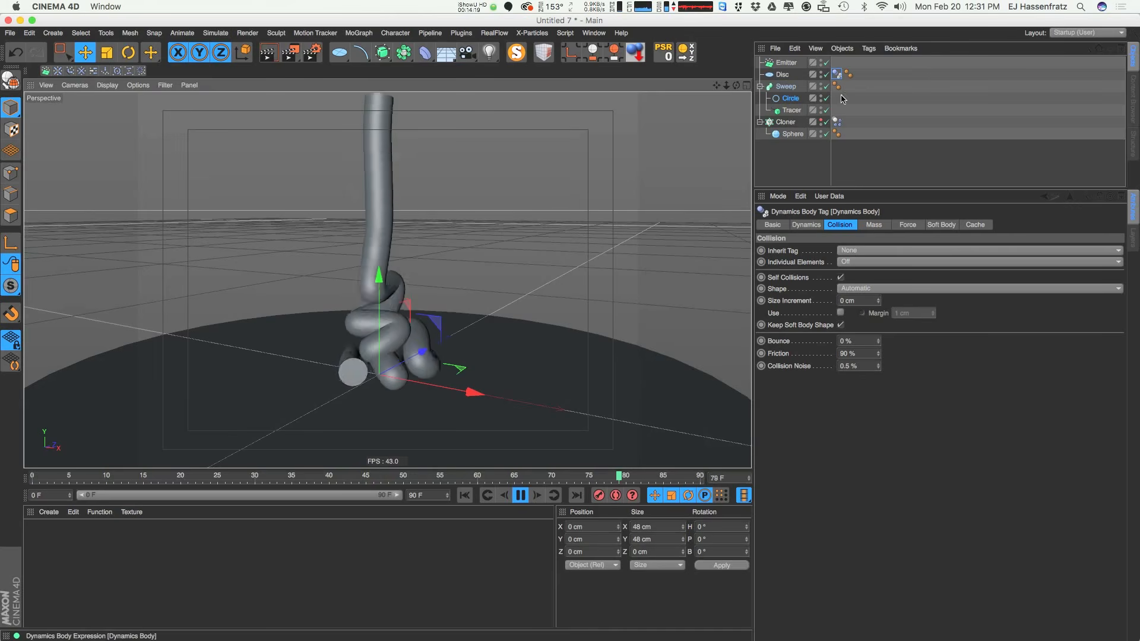
left_click(838, 122)
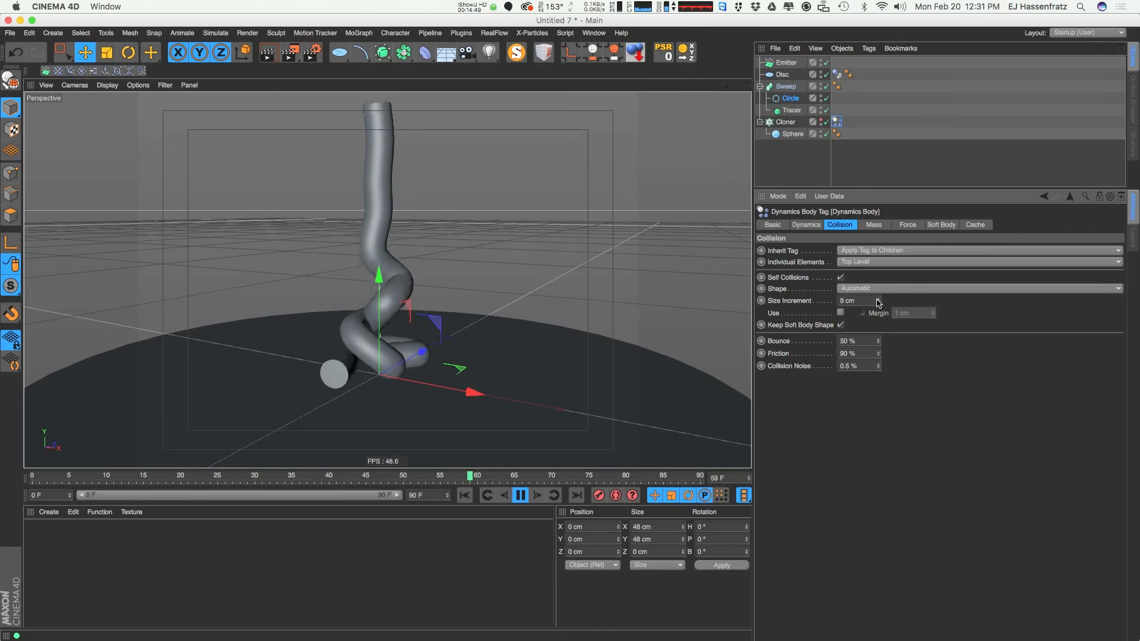
left_click_drag(878, 300, 878, 301)
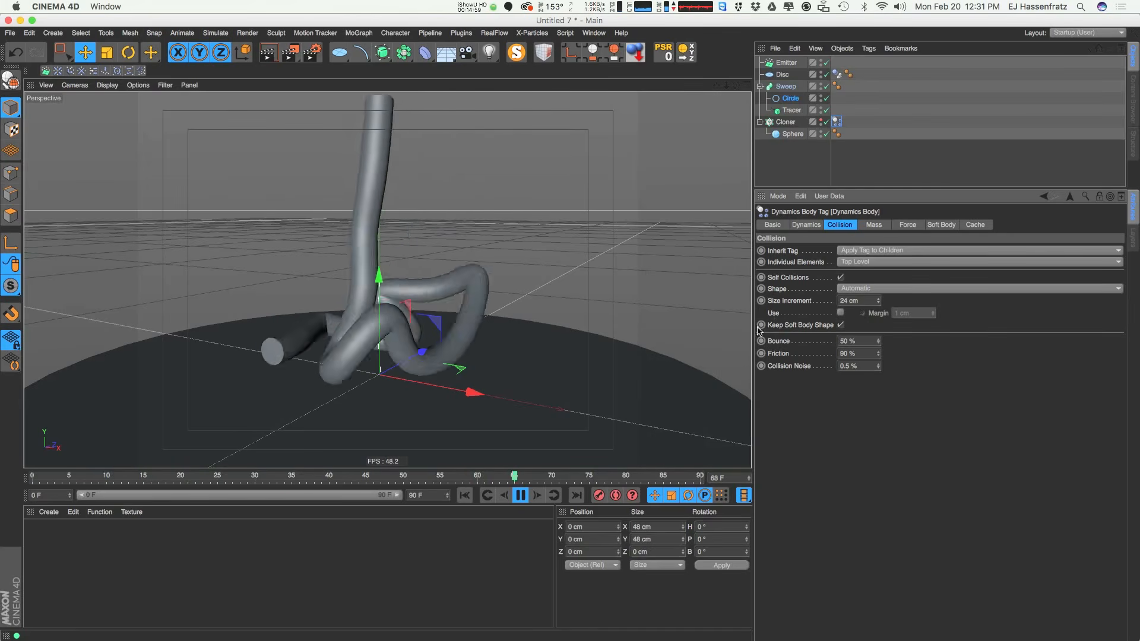
left_click_drag(867, 302, 715, 328)
type("5")
key("Return")
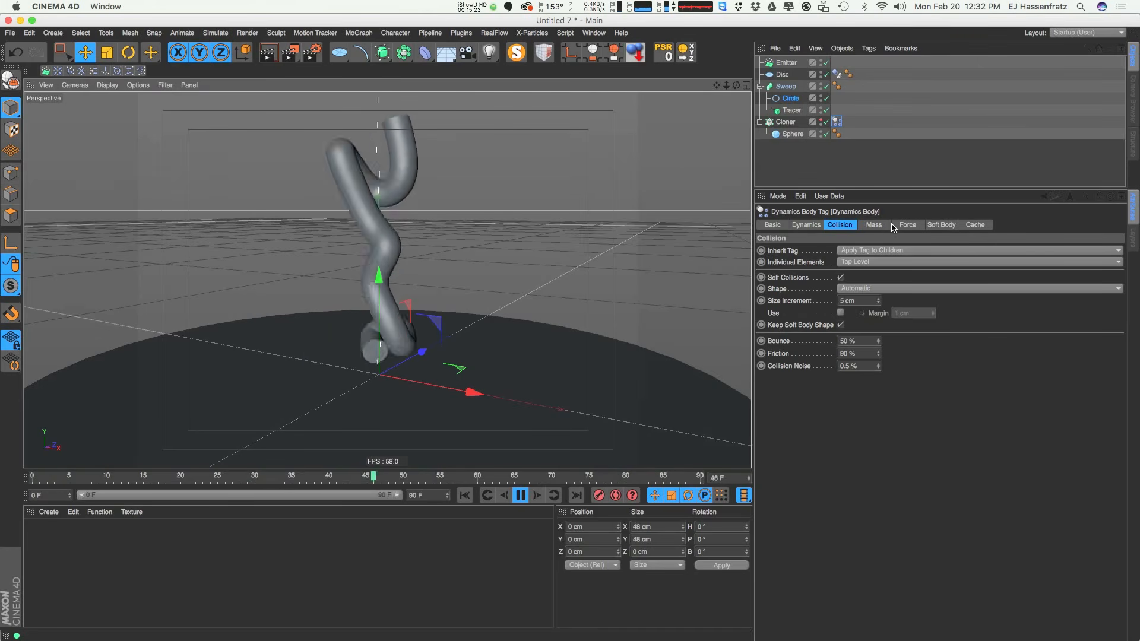
In the project's expert dynamics settings, set Steps per Frame to 15 and Maximum Solver Iterations per Step to 30
left_click(944, 224)
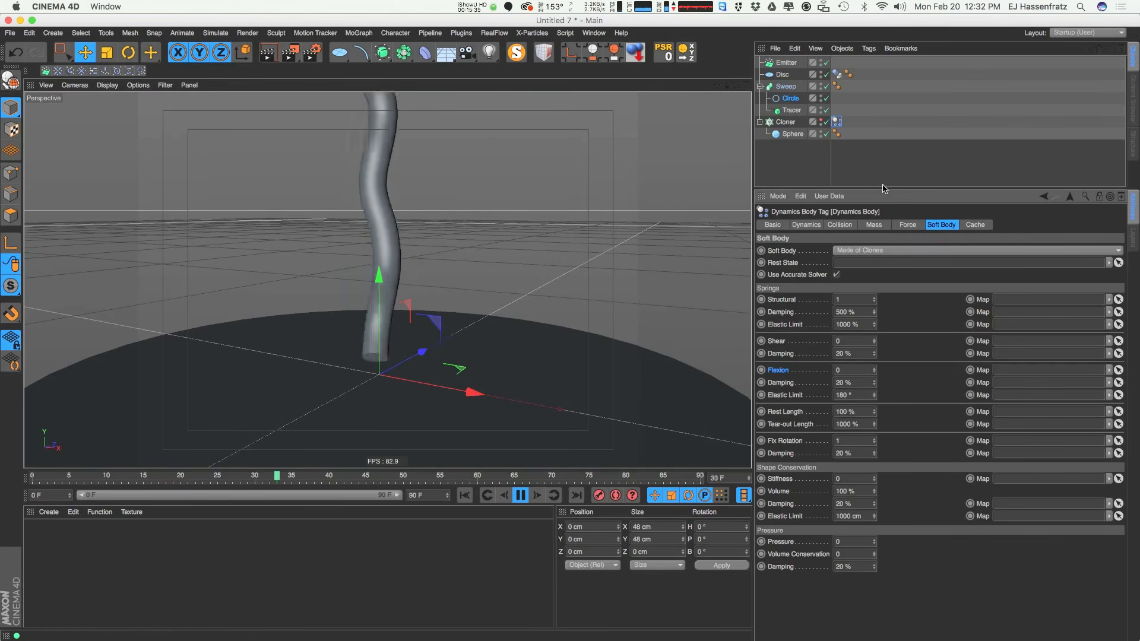
key("super+d")
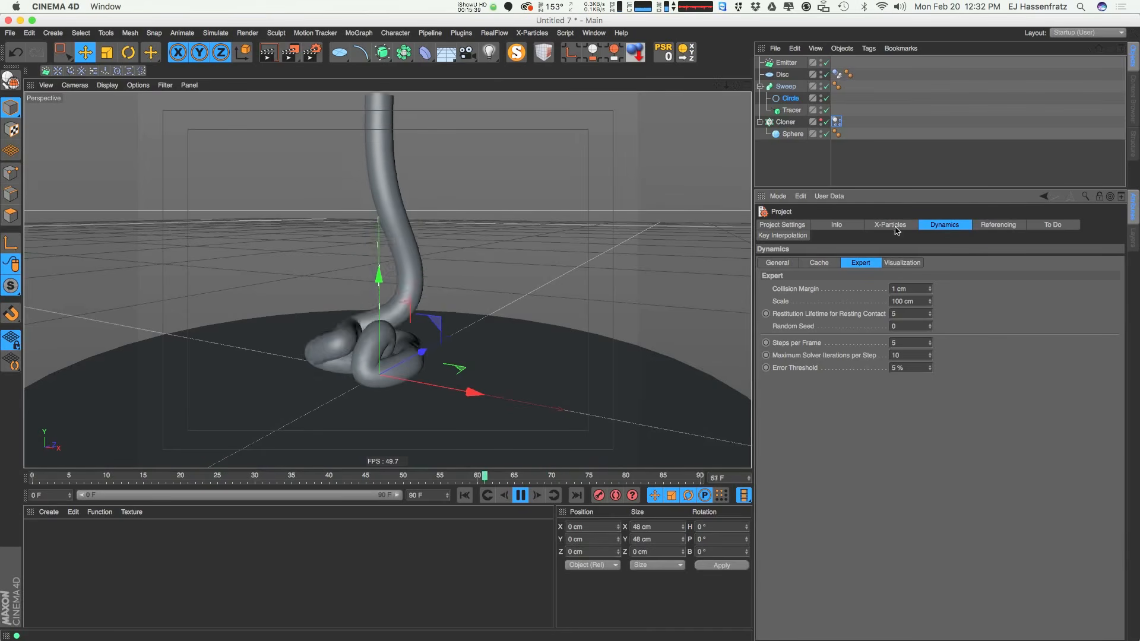
left_click(794, 265)
left_click(820, 266)
left_click(860, 263)
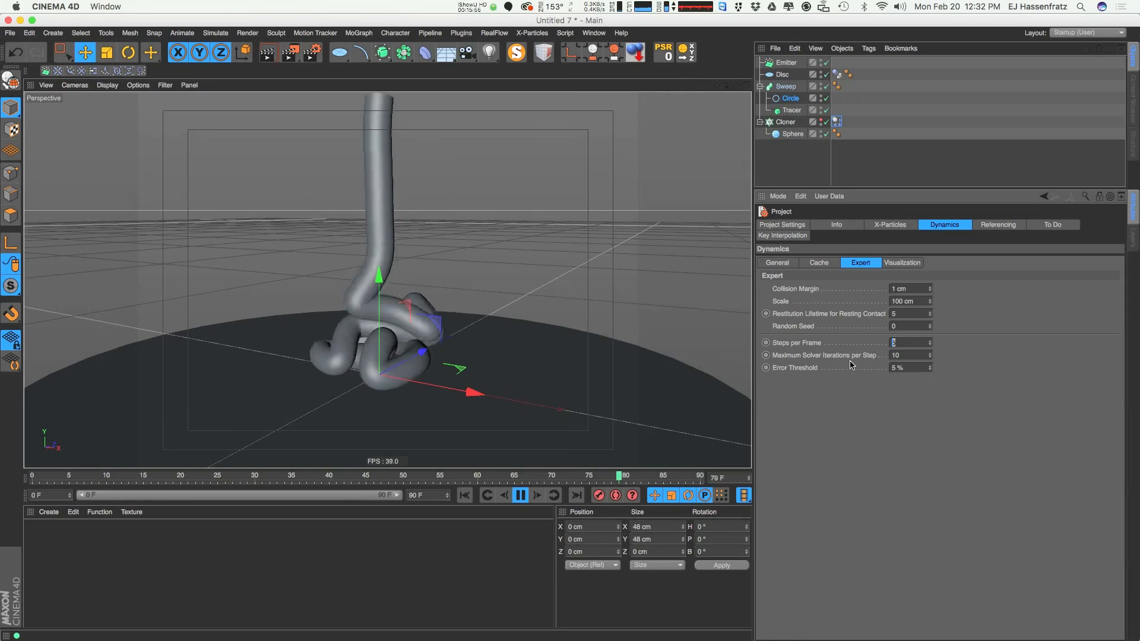
key("Tab")
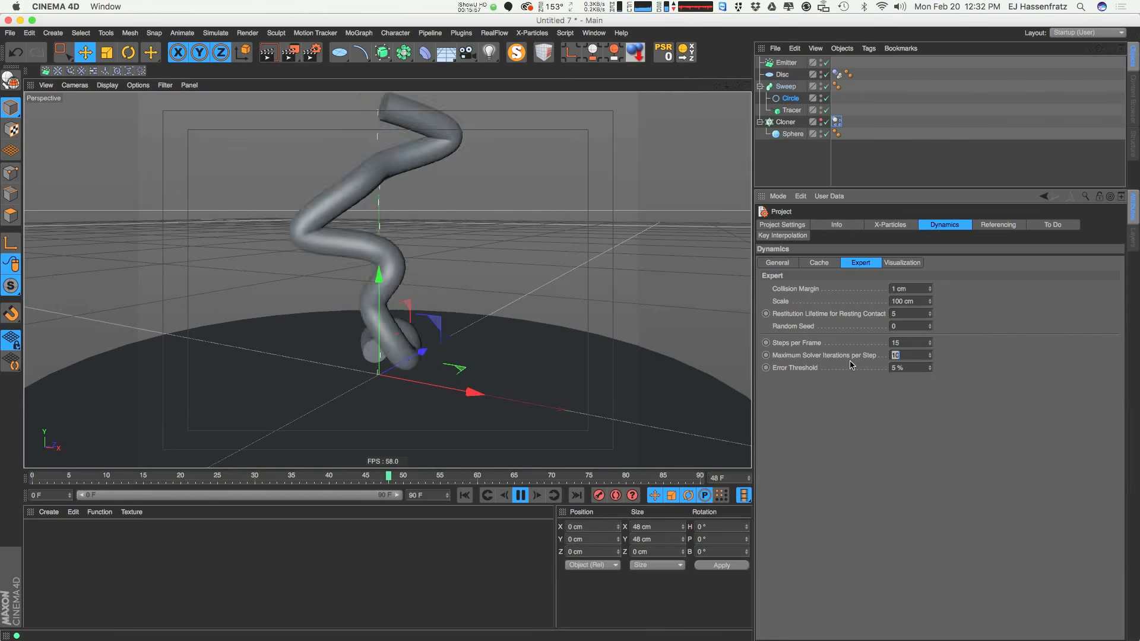
type("30")
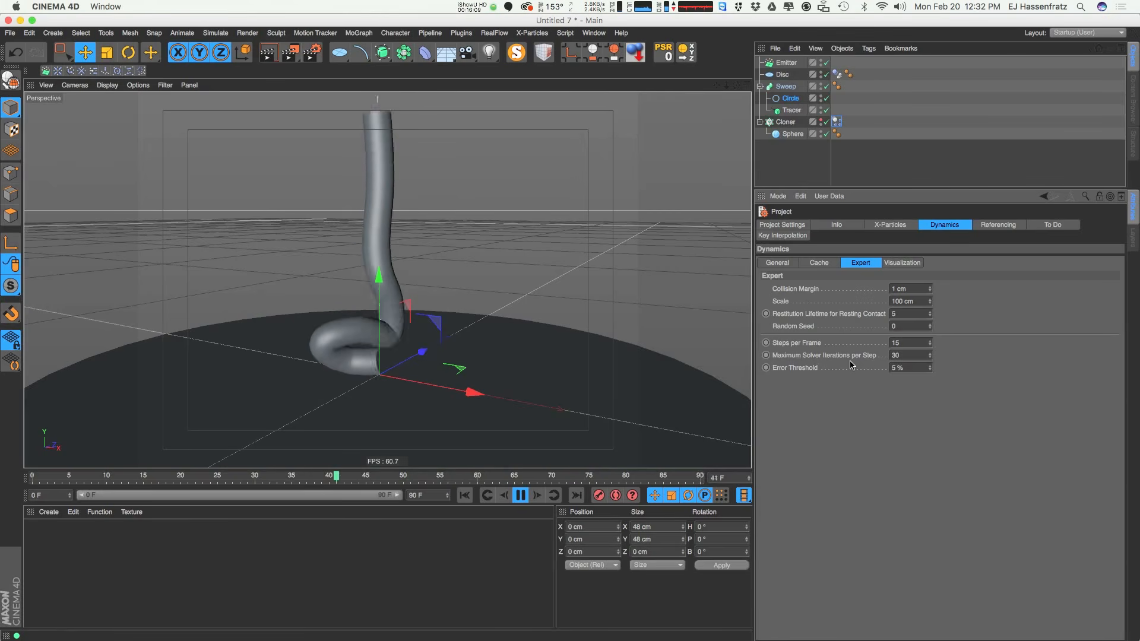
Extend the project's end time and the preview range to 300 frames
left_click(428, 494)
type("300")
key("Return")
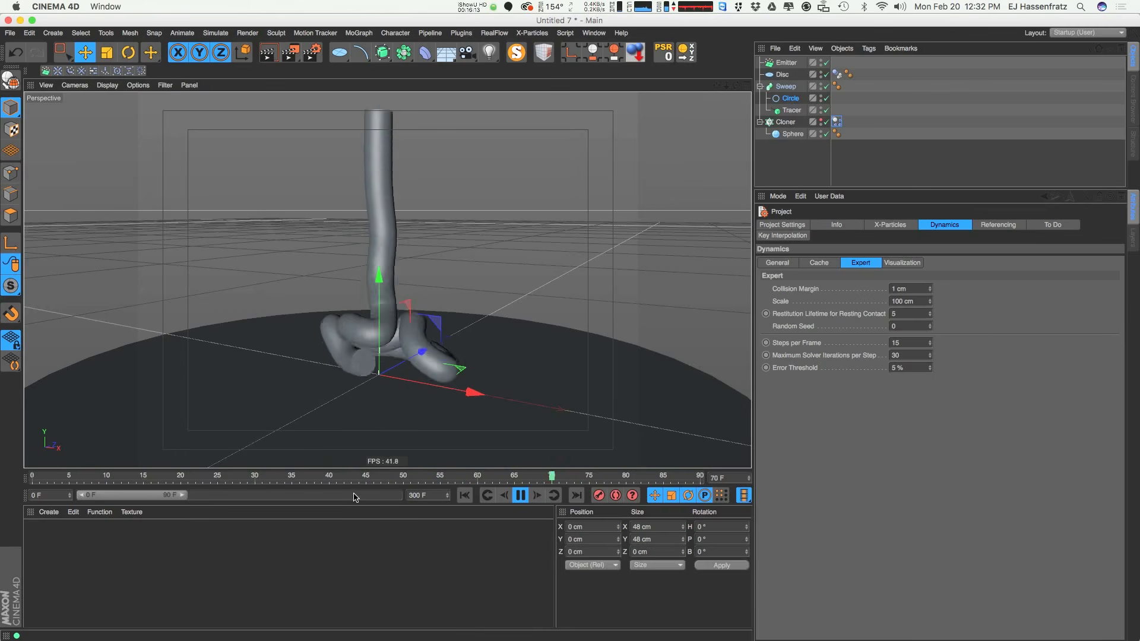
left_click_drag(183, 496, 406, 496)
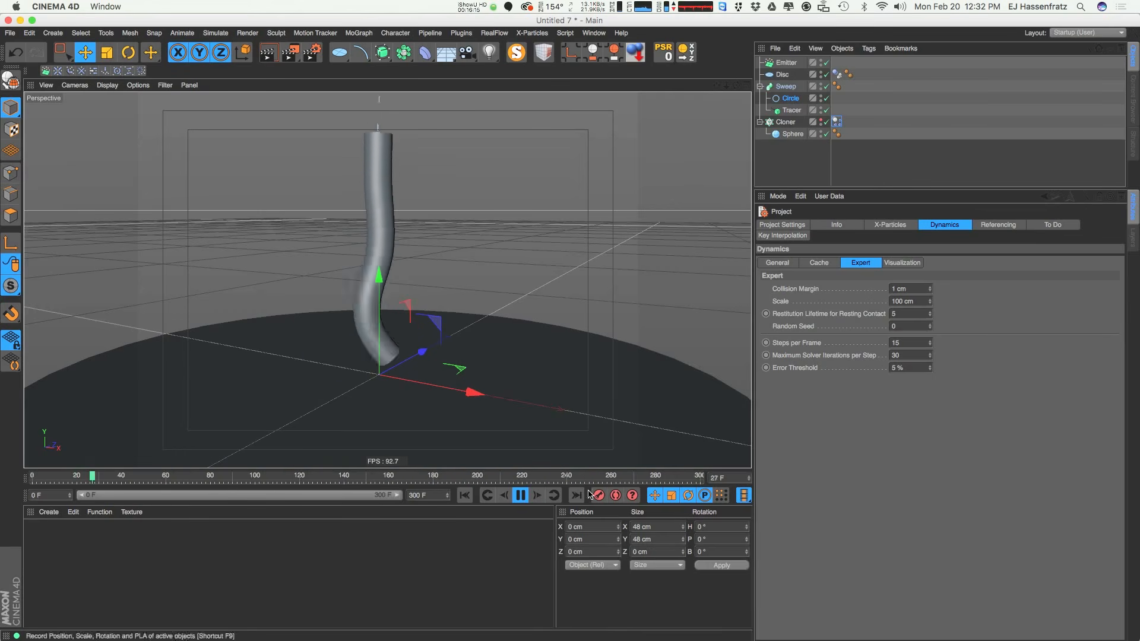
Set the Emitter's Stop Emission to 300 F and restart the simulation from the first frame
mouse_move(444, 363)
left_mouse_down("alt")
mouse_move(408, 362)
mouse_move(449, 374)
left_mouse_up("alt")
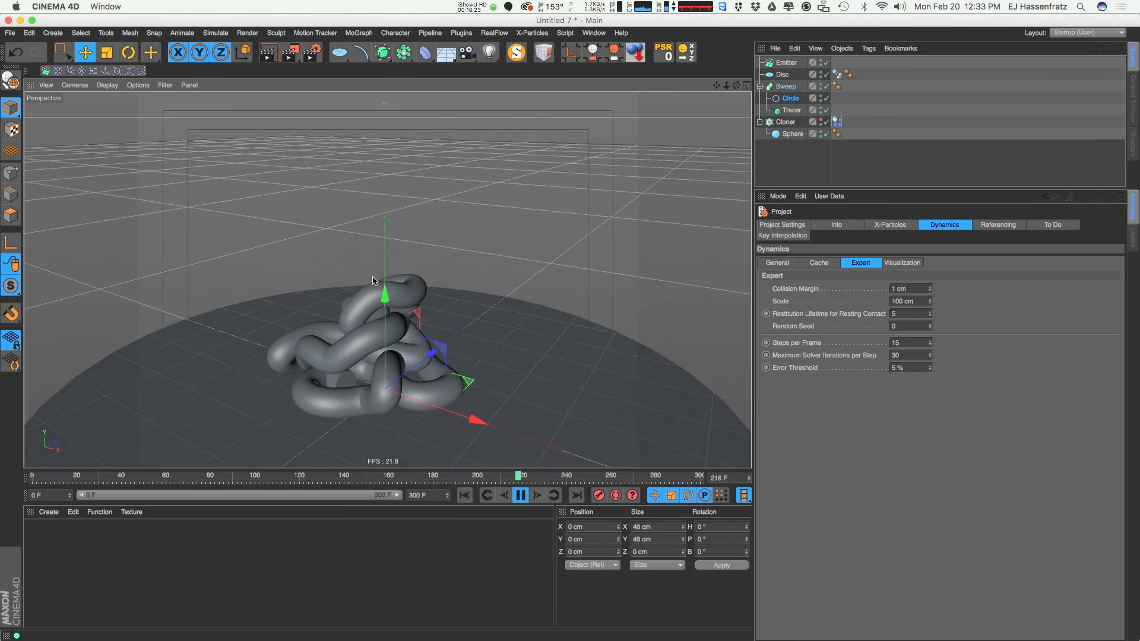
left_click(785, 62)
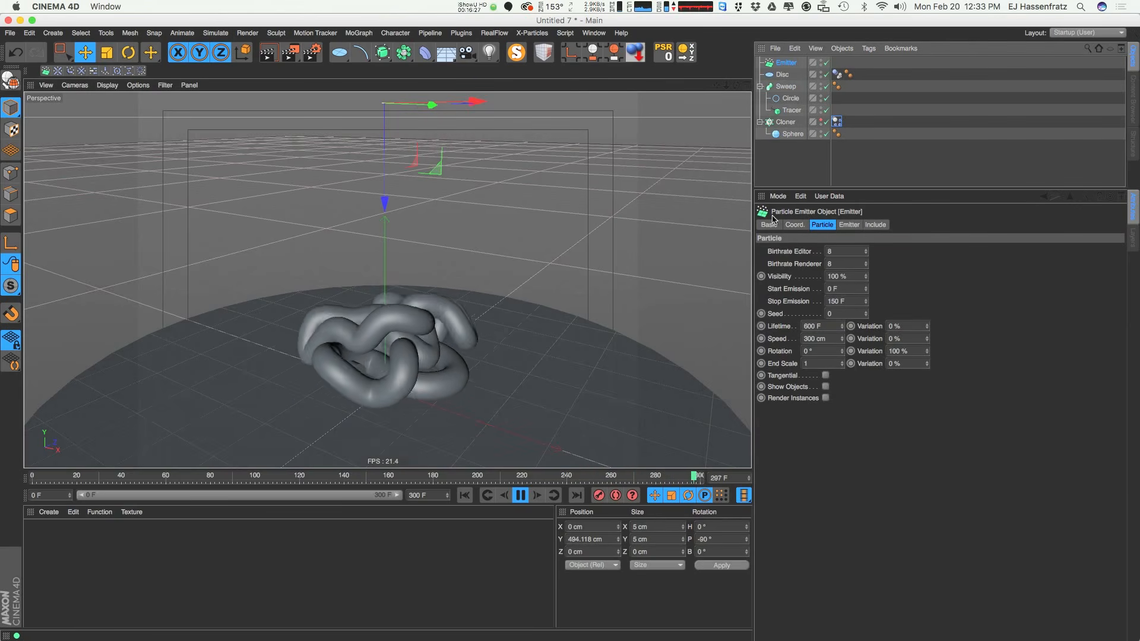
left_click(844, 301)
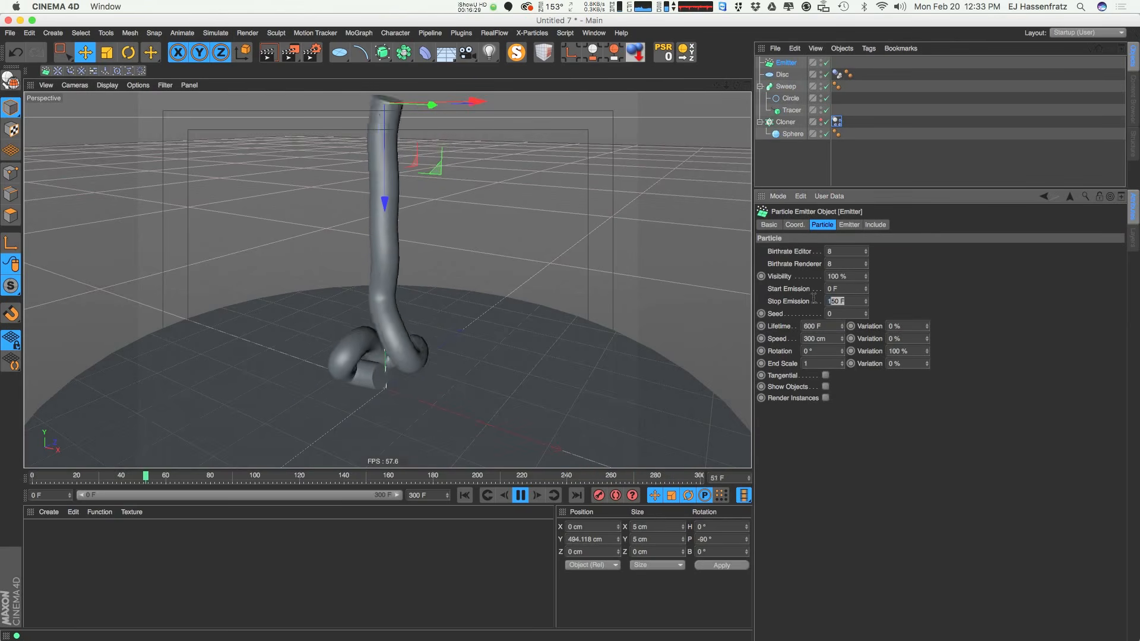
type("300")
key("Return")
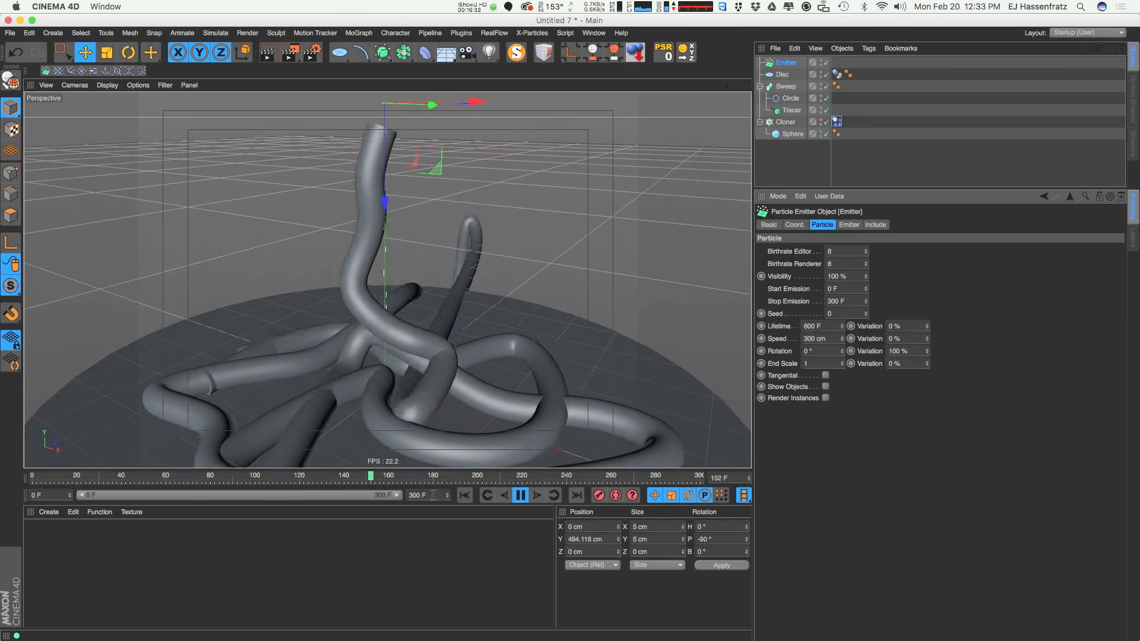
left_click(463, 496)
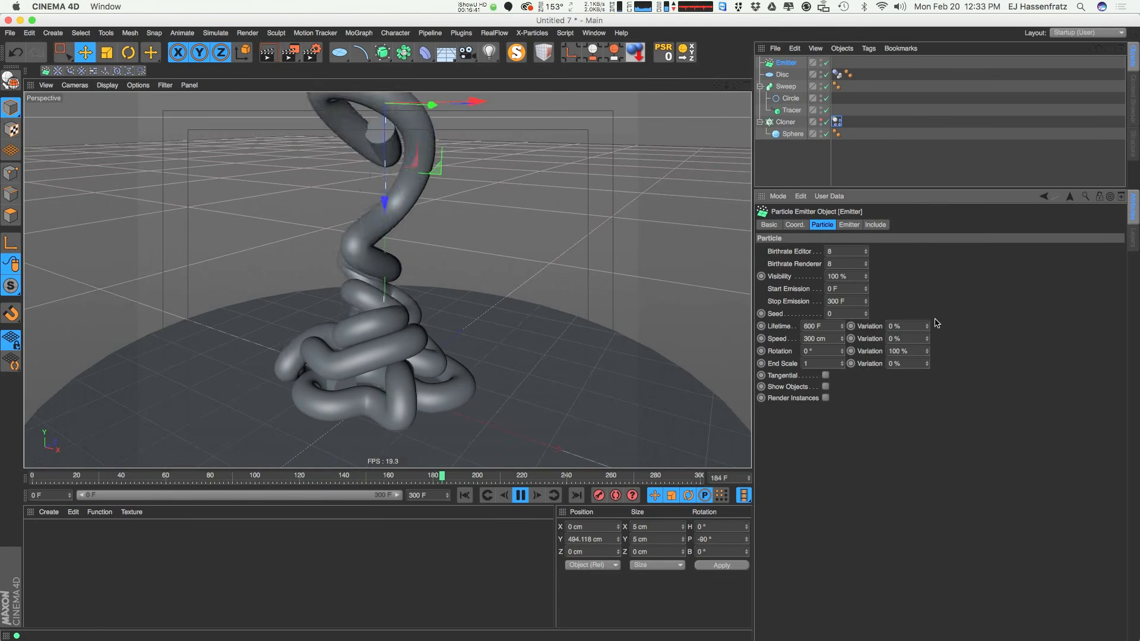
Bring up the force settings of the Cloner's dynamics tag and raise the Emitter above the disc to about 649 cm in Y
left_click(836, 134)
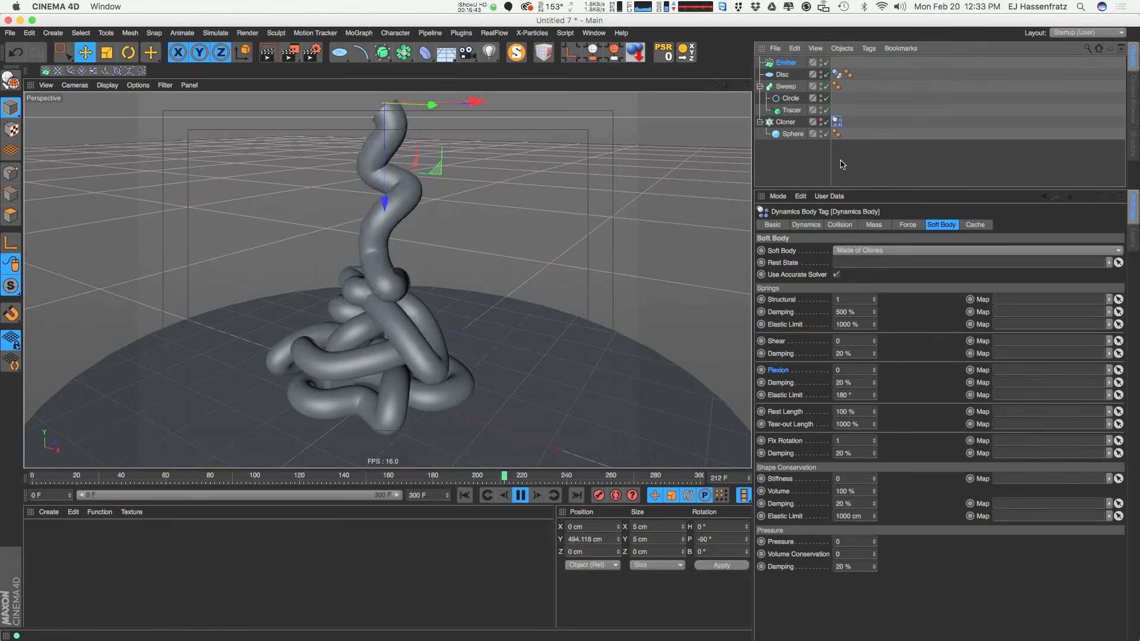
left_click(907, 224)
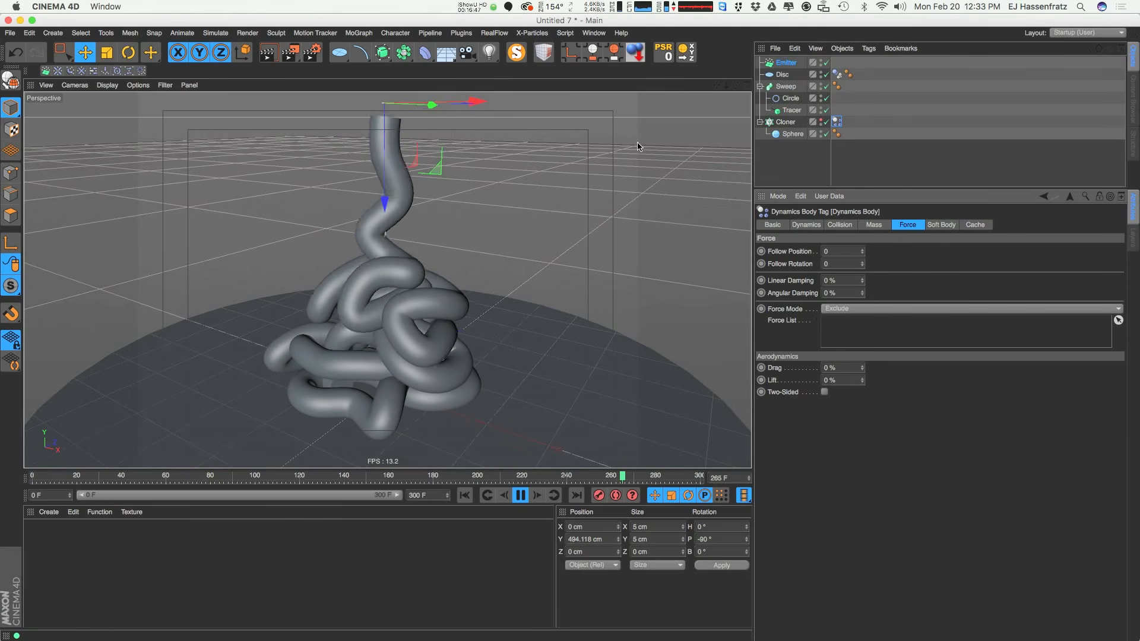
left_click_drag(384, 186, 380, 139)
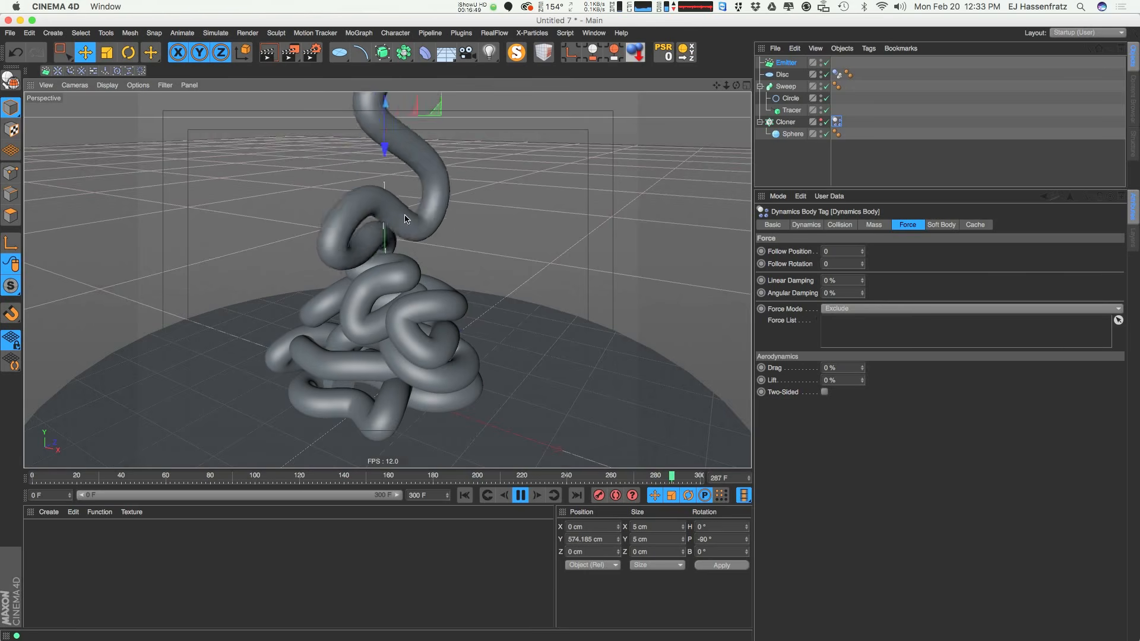
right_click_drag(410, 285, 393, 292, "alt")
middle_click_drag(393, 292, 398, 310, "alt")
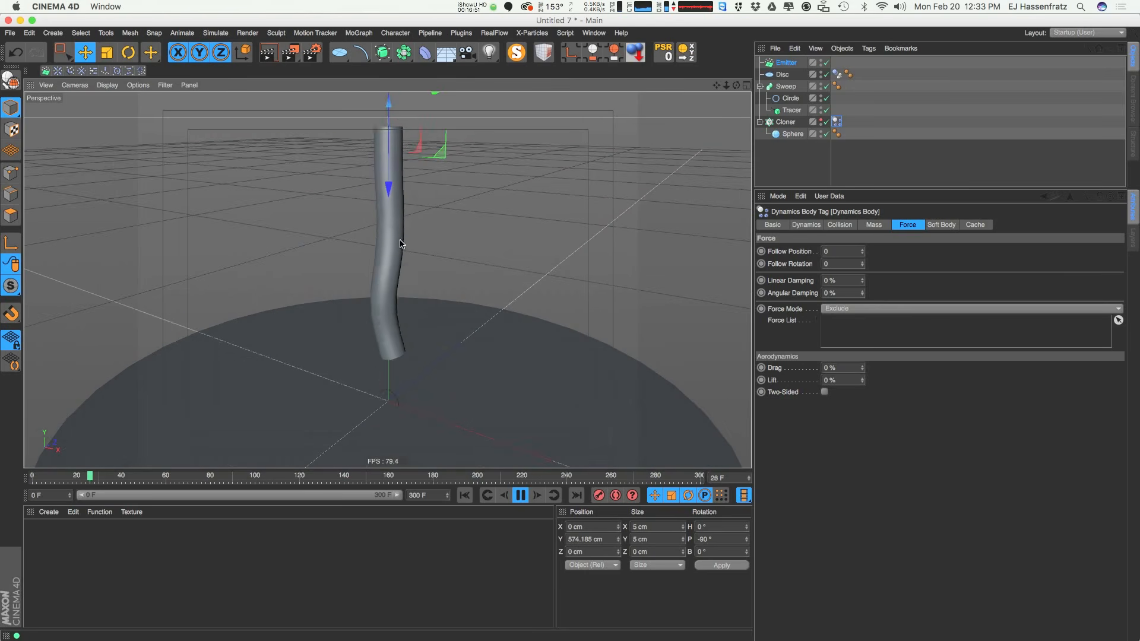
left_click_drag(389, 189, 388, 141)
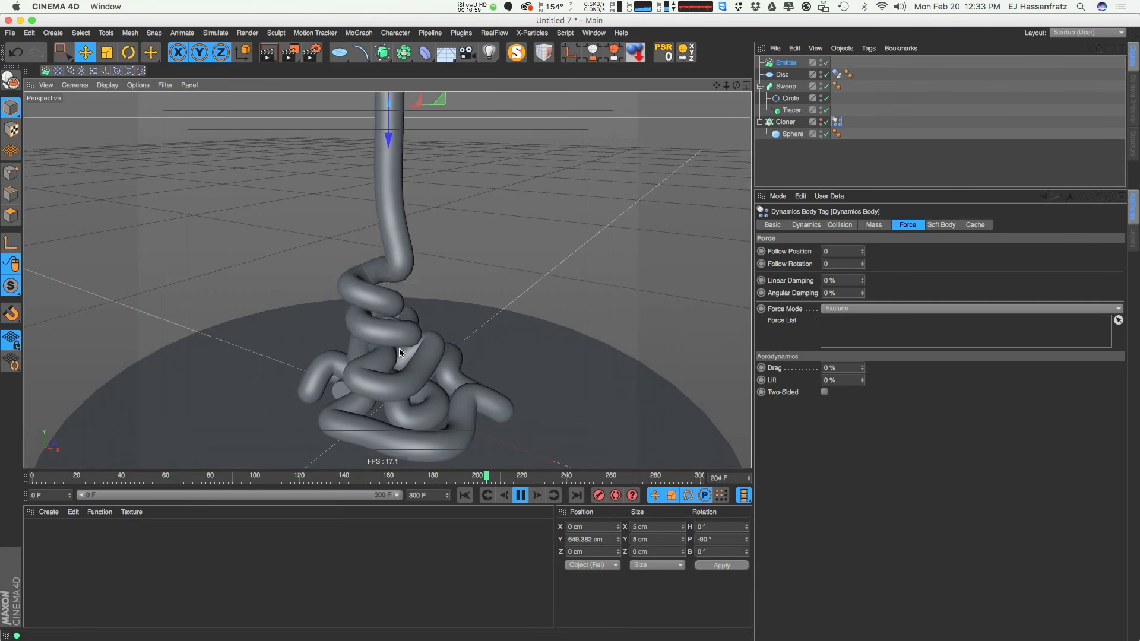
On the Cloner's dynamics tag, set Linear Damping to 45 % and the collision Bounce to 5 %
left_click_drag(862, 282, 863, 284)
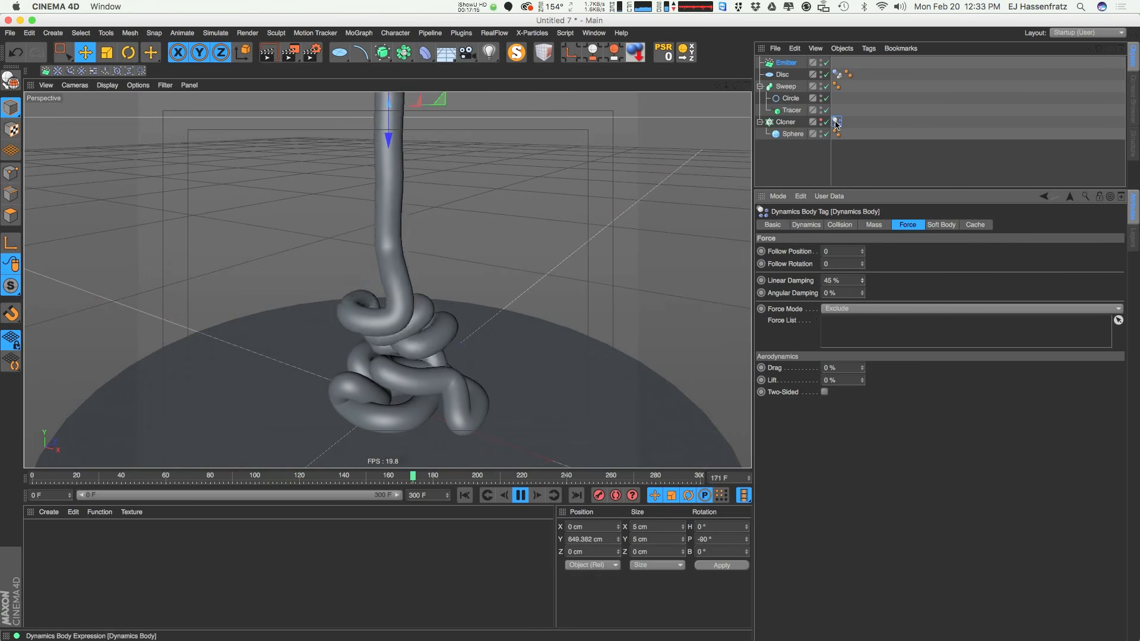
left_click(840, 224)
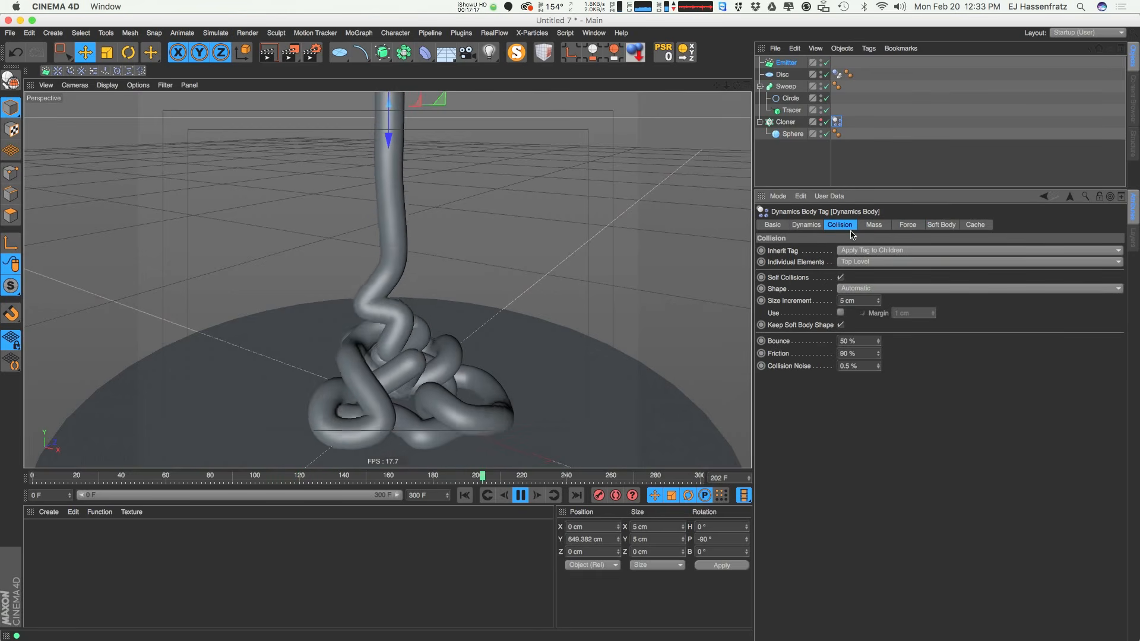
left_click_drag(877, 341, 881, 343)
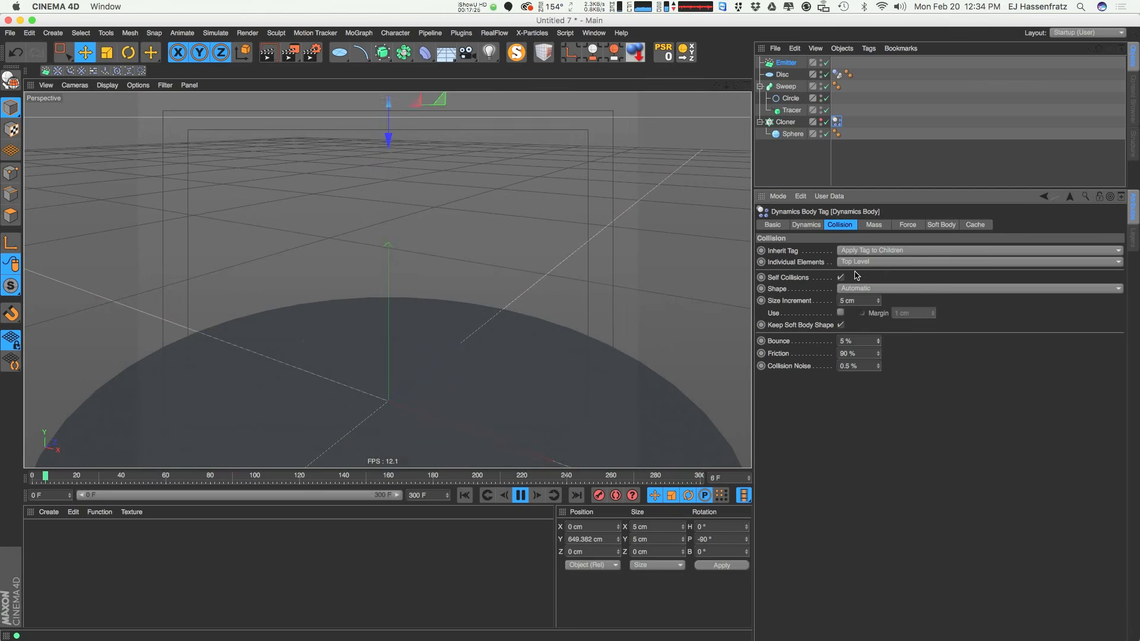
Review the Force, Mass and Collision settings of the Cloner's dynamics tag while the rope simulation plays
left_click(907, 224)
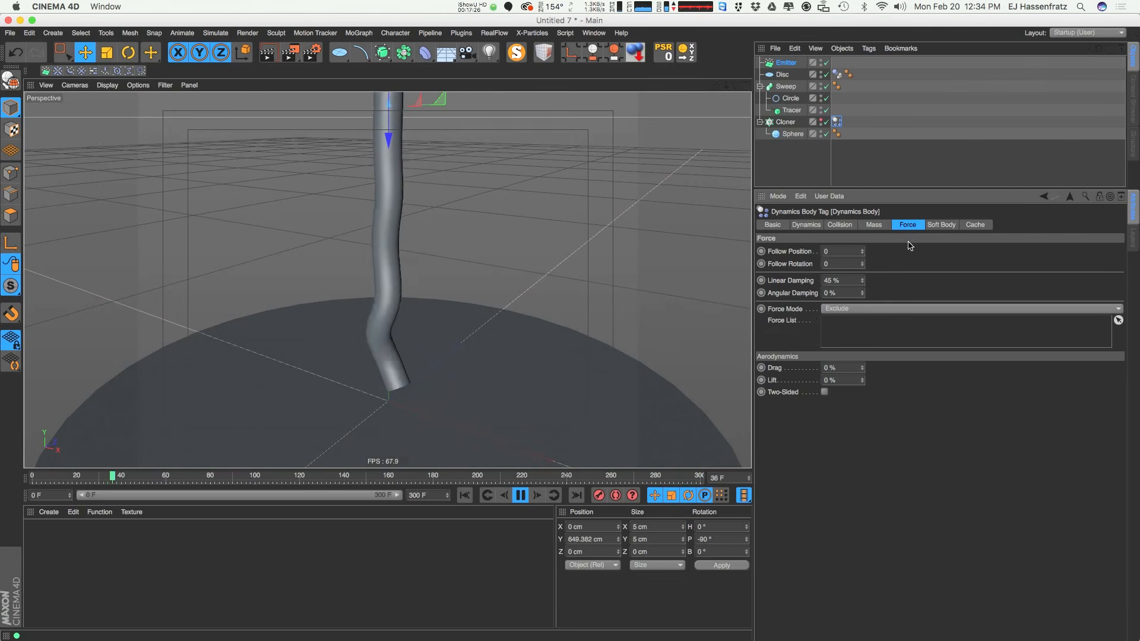
left_click(874, 225)
left_click(839, 225)
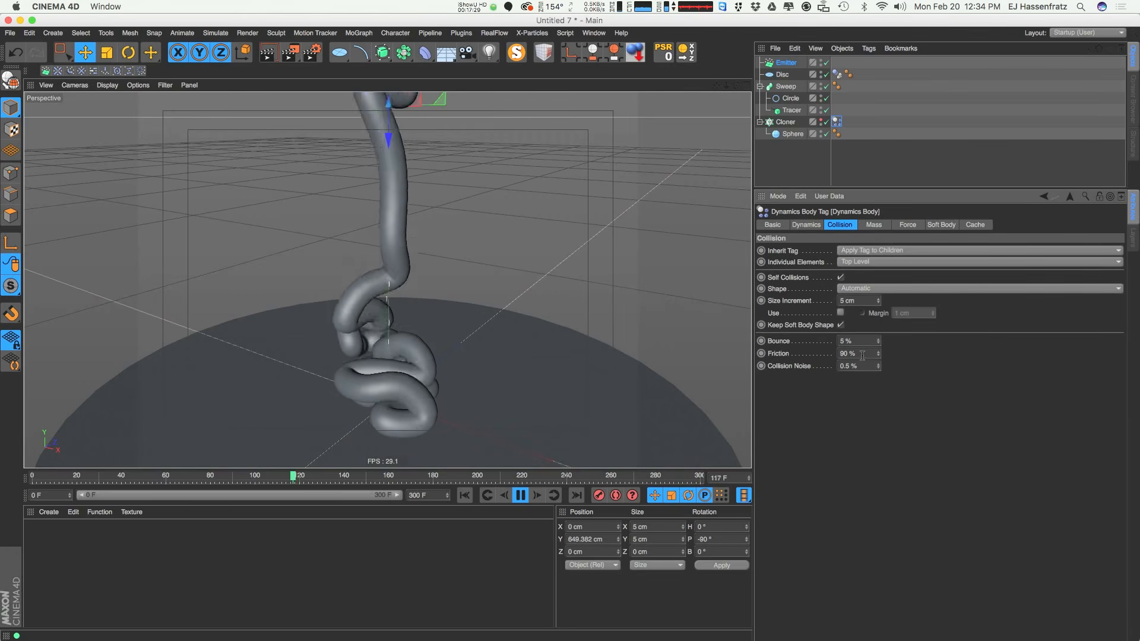
left_click(907, 224)
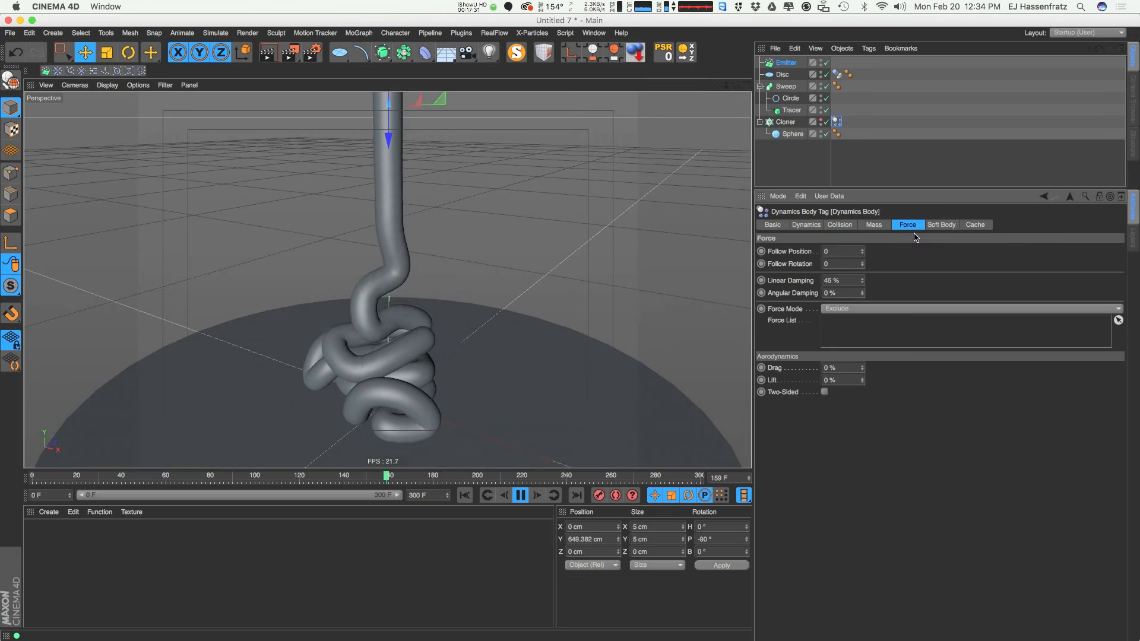
left_click_drag(862, 281, 863, 284)
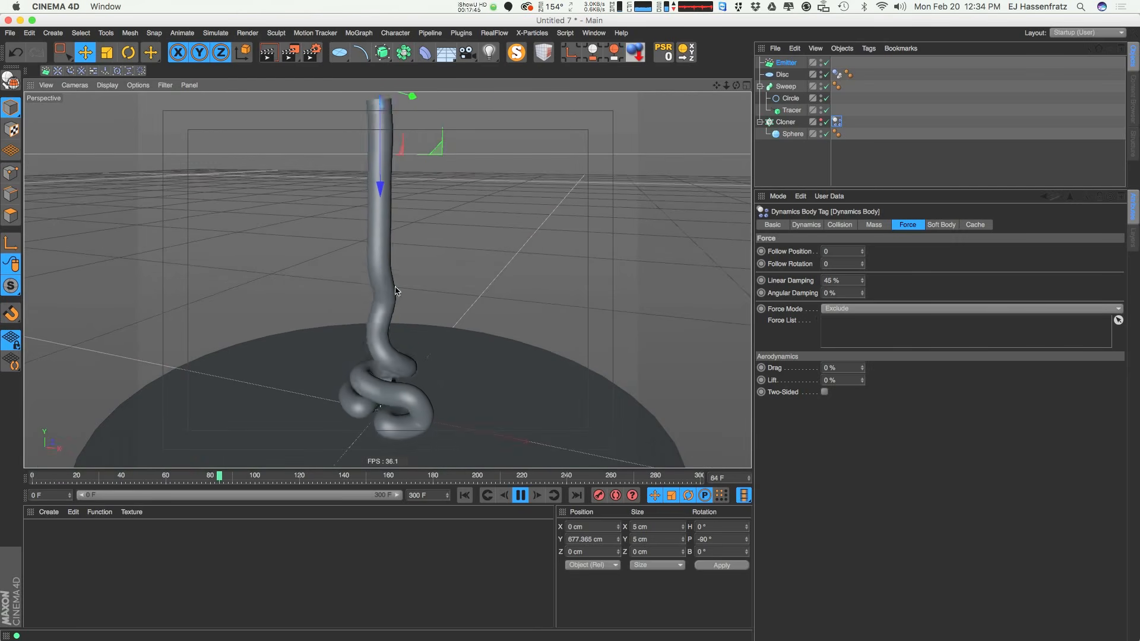
Pause the simulation, try Cubic and B-Spline as the Tracer's spline type, and set it to Bezier
left_click(791, 110)
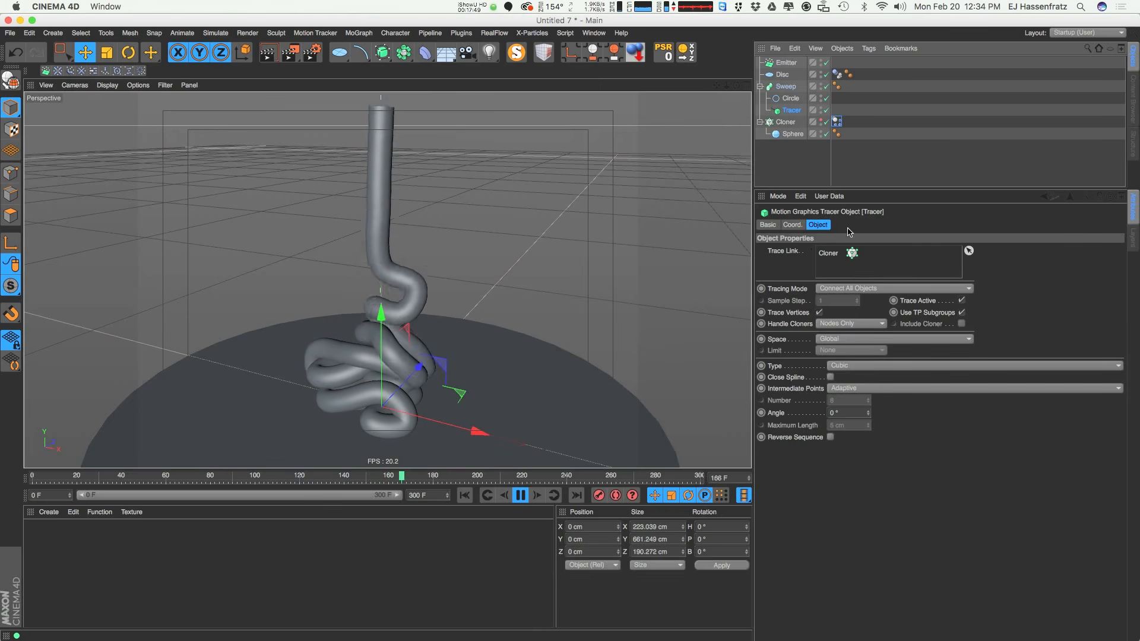
key("F8")
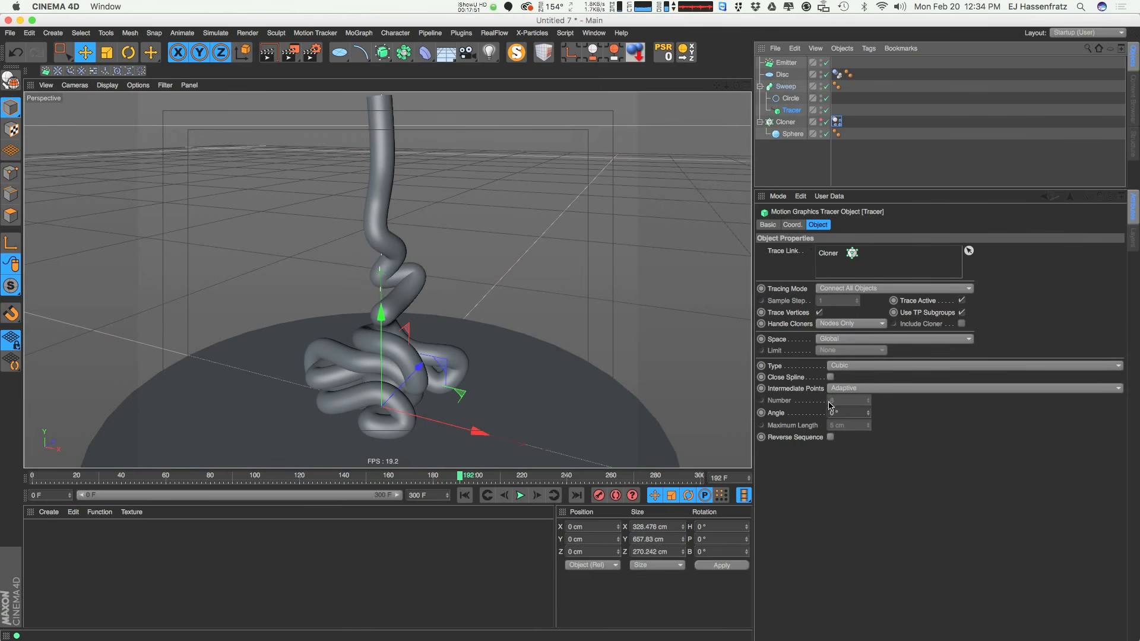
left_click(867, 367)
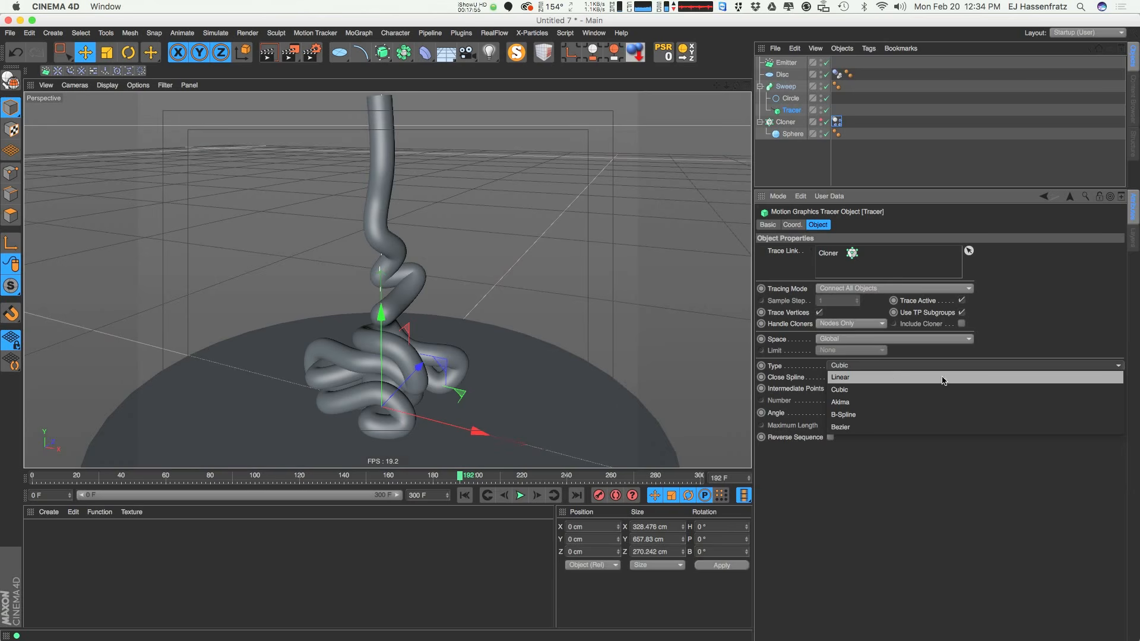
left_click(922, 390)
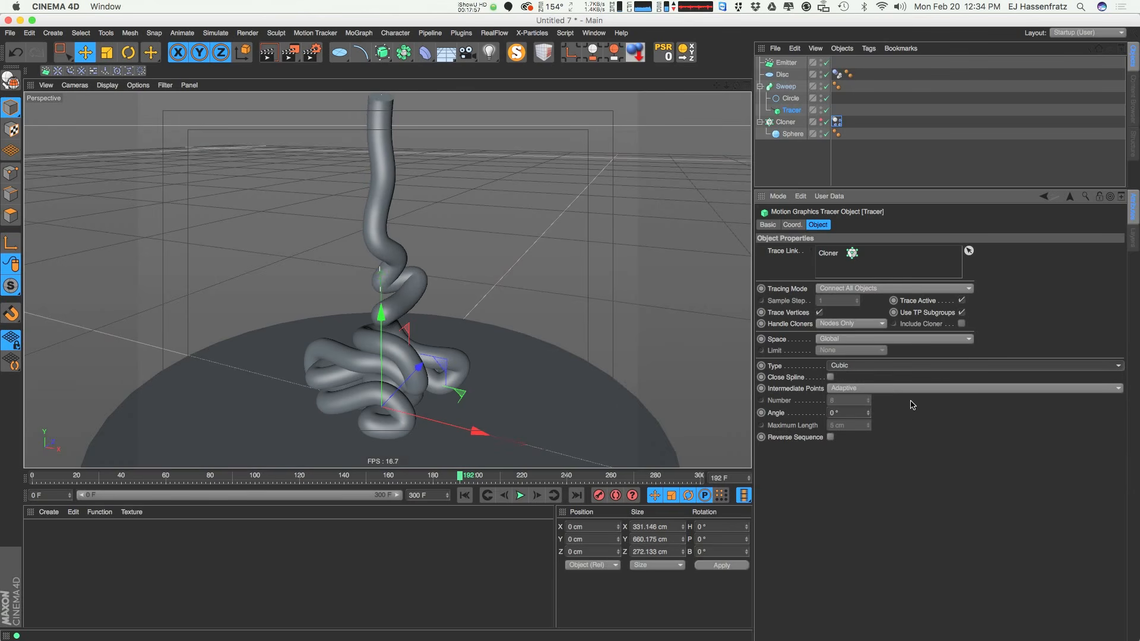
left_click(878, 371)
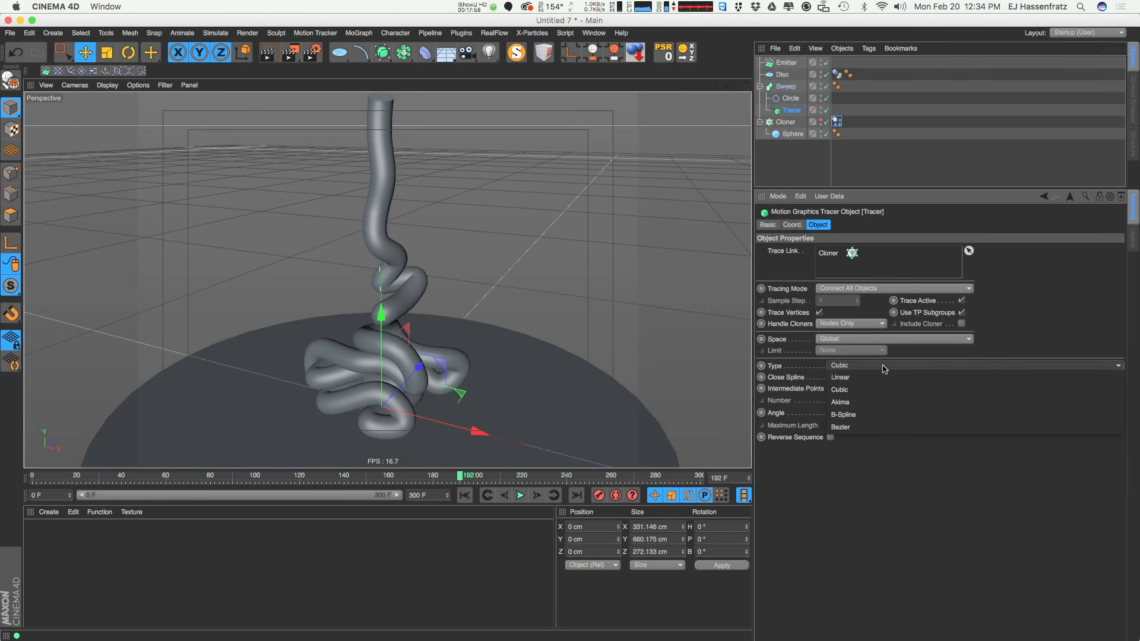
left_click(903, 421)
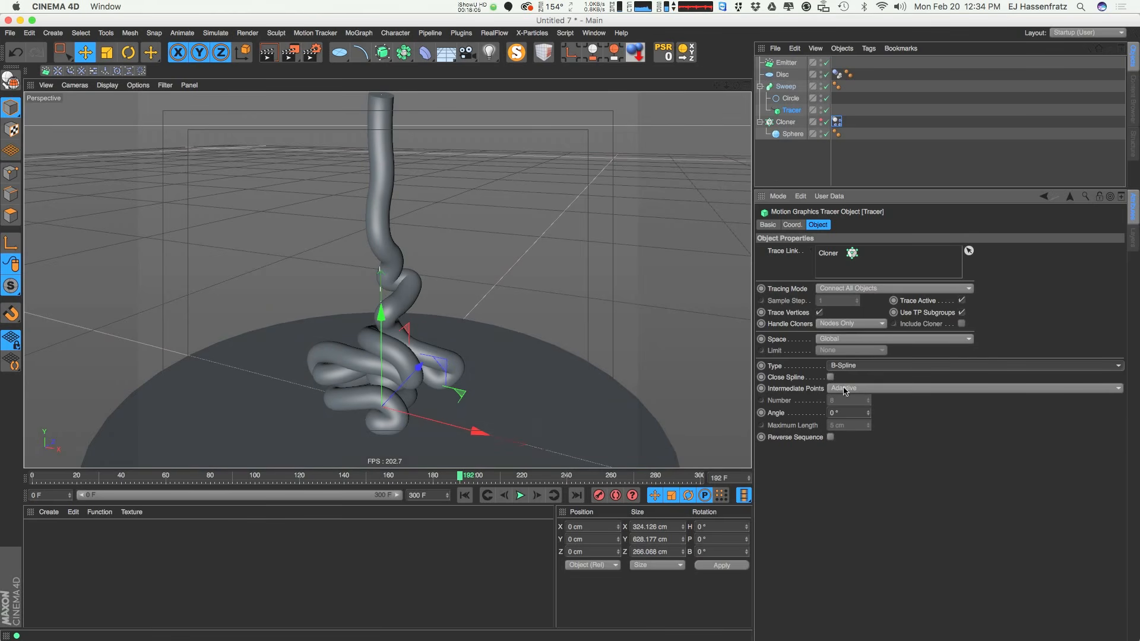
left_click(883, 372)
left_click(896, 397)
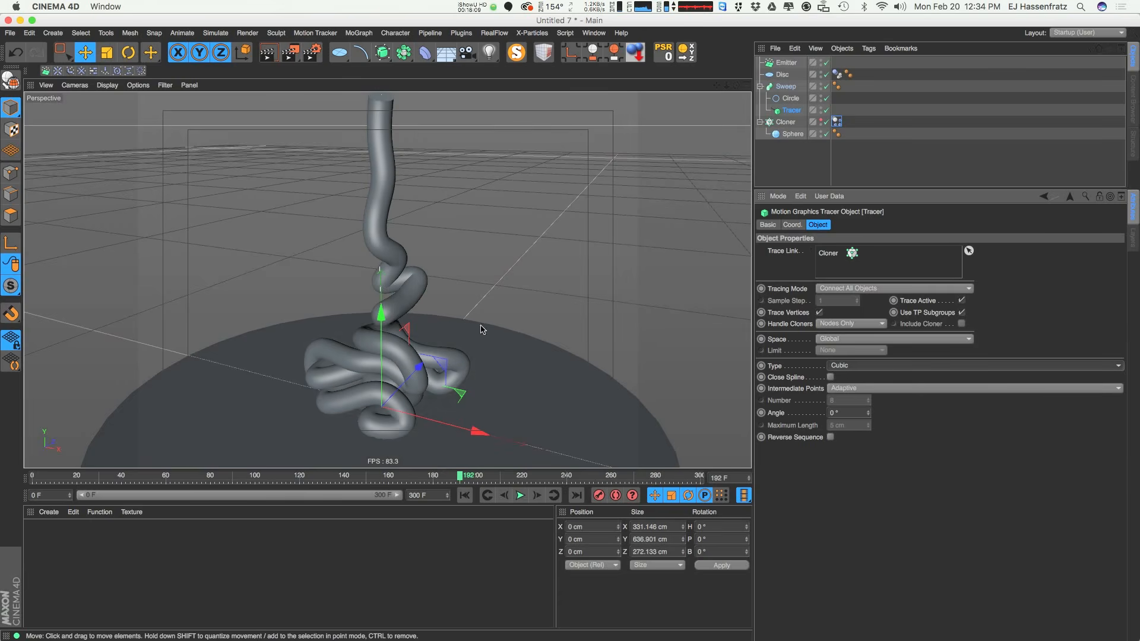
left_click(877, 366)
left_click(865, 429)
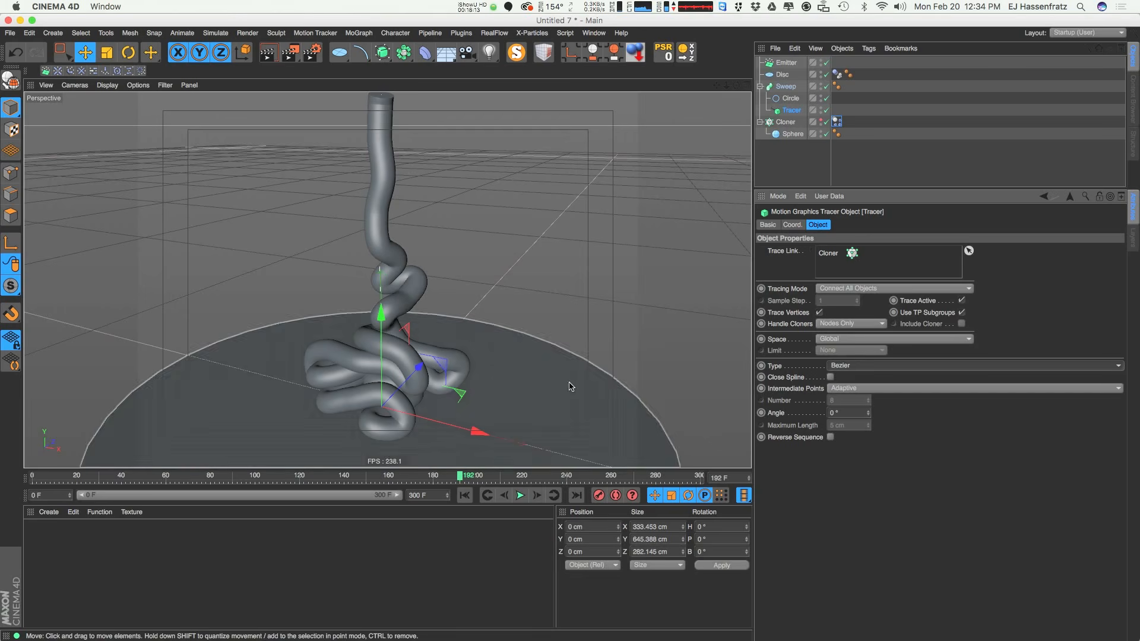
Compare the Akima, B-Spline, Bezier and Cubic spline types on the Tracer's rope
left_click(846, 366)
left_click(862, 405)
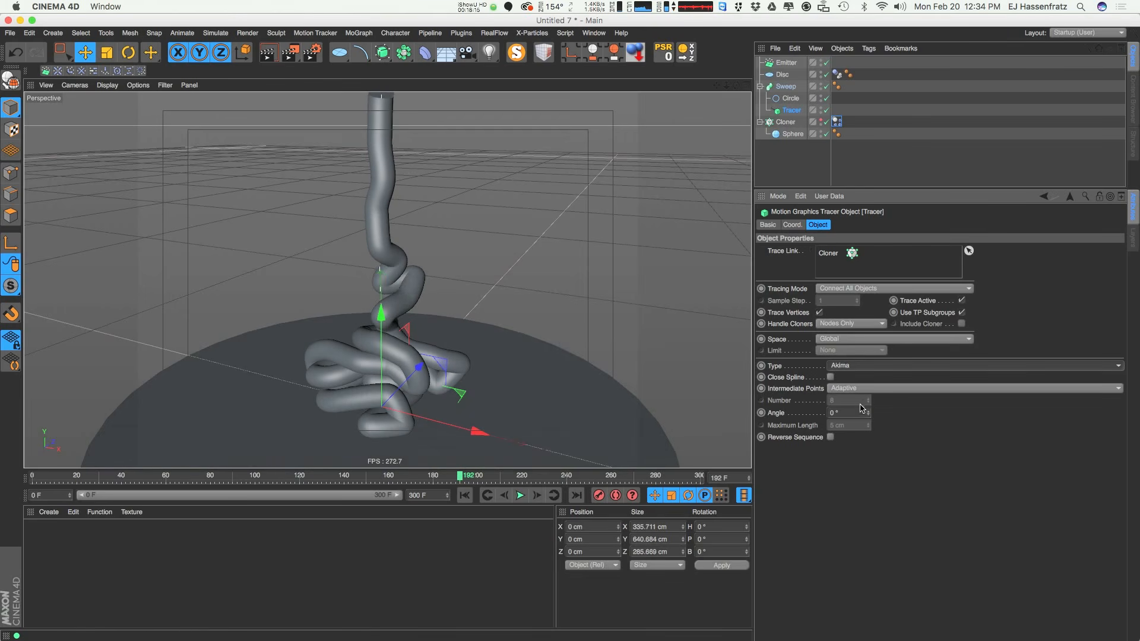
left_click(856, 366)
left_click(864, 417)
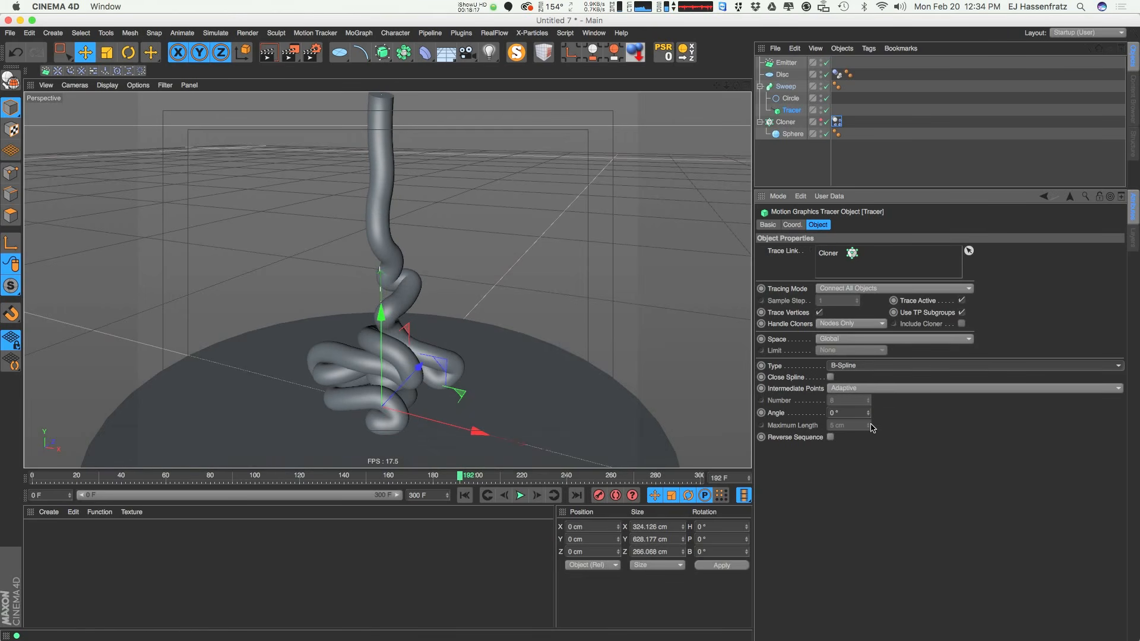
left_click(874, 368)
left_click(863, 429)
left_click(859, 368)
left_click(869, 407)
left_click(871, 366)
left_click(871, 431)
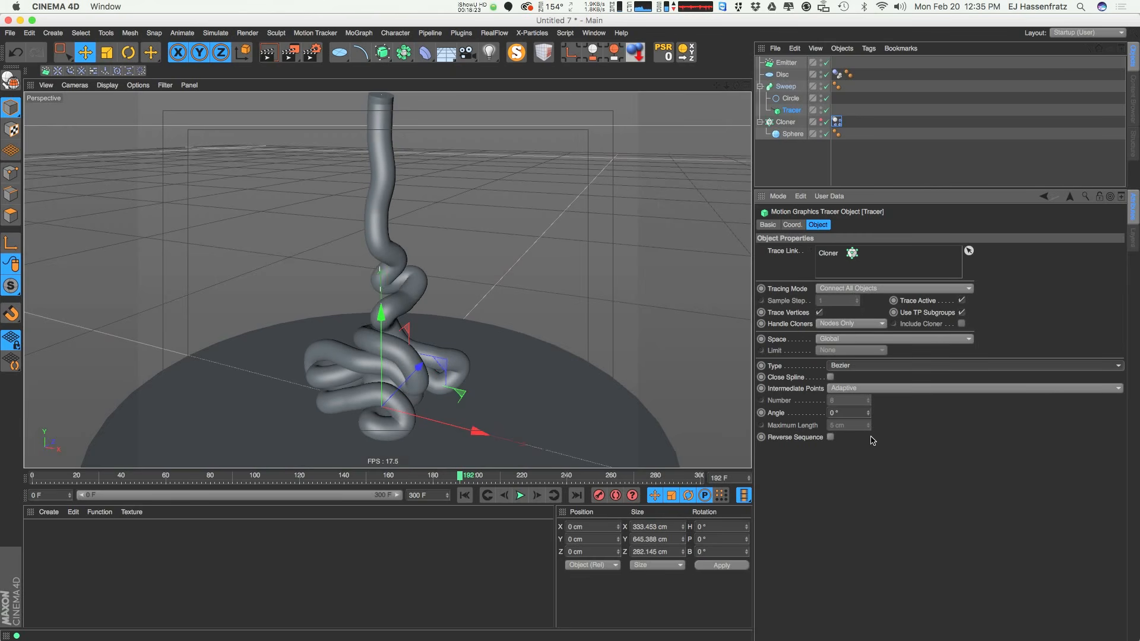
left_click(869, 366)
left_click(873, 389)
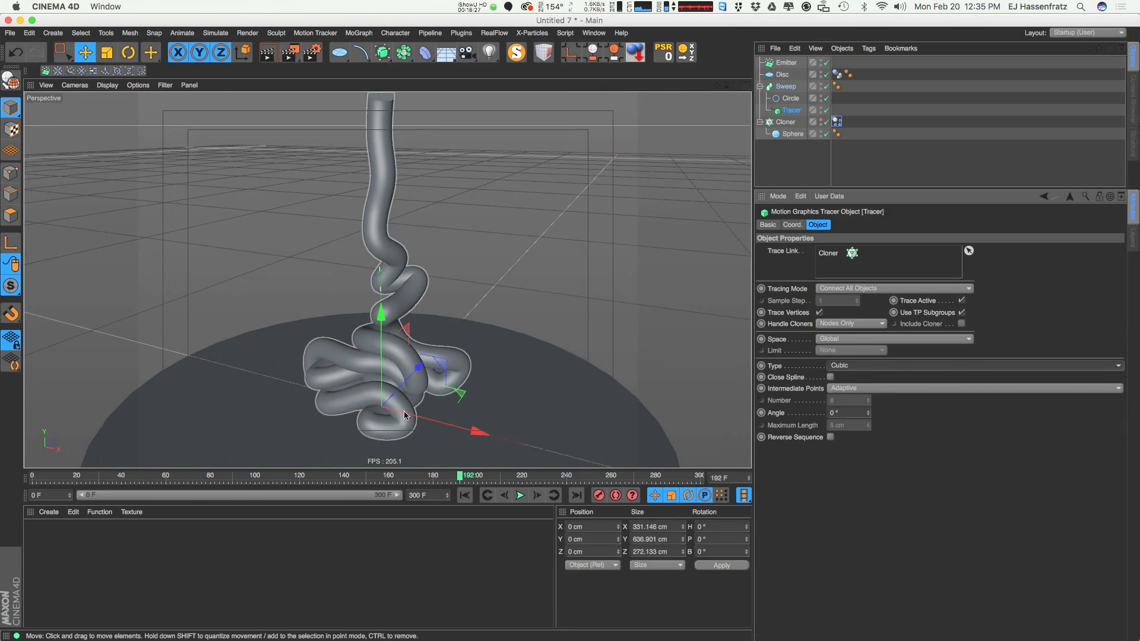
Set the Tracer's spline type to Bezier, replay the simulation from the first frame and pause it at frame 21
left_click(844, 366)
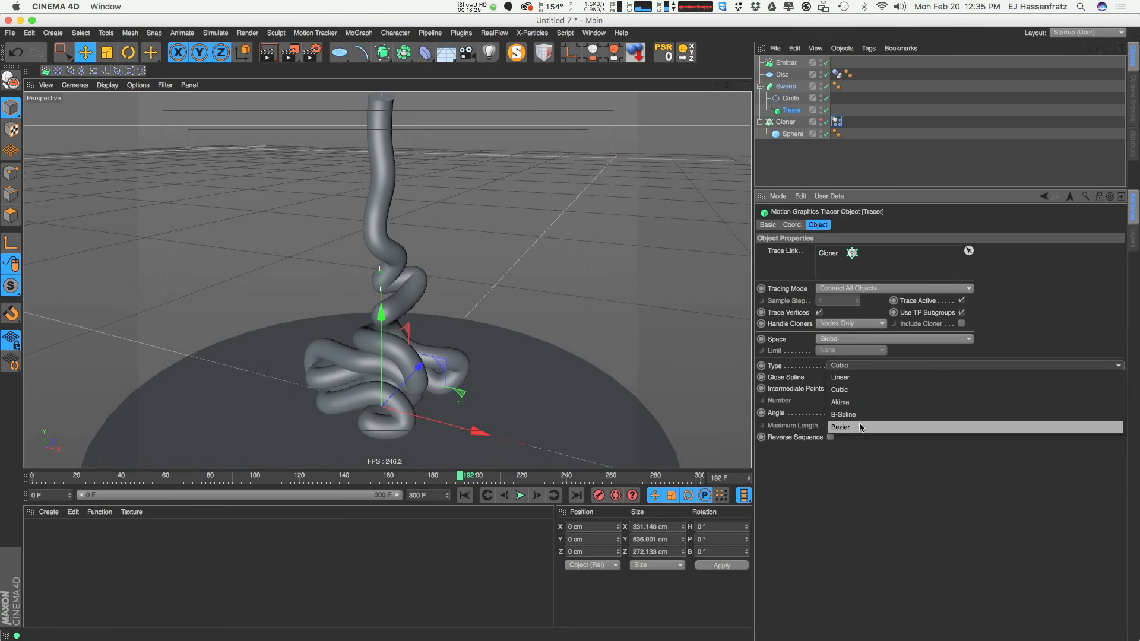
left_click(858, 429)
left_click(464, 495)
left_click(520, 495)
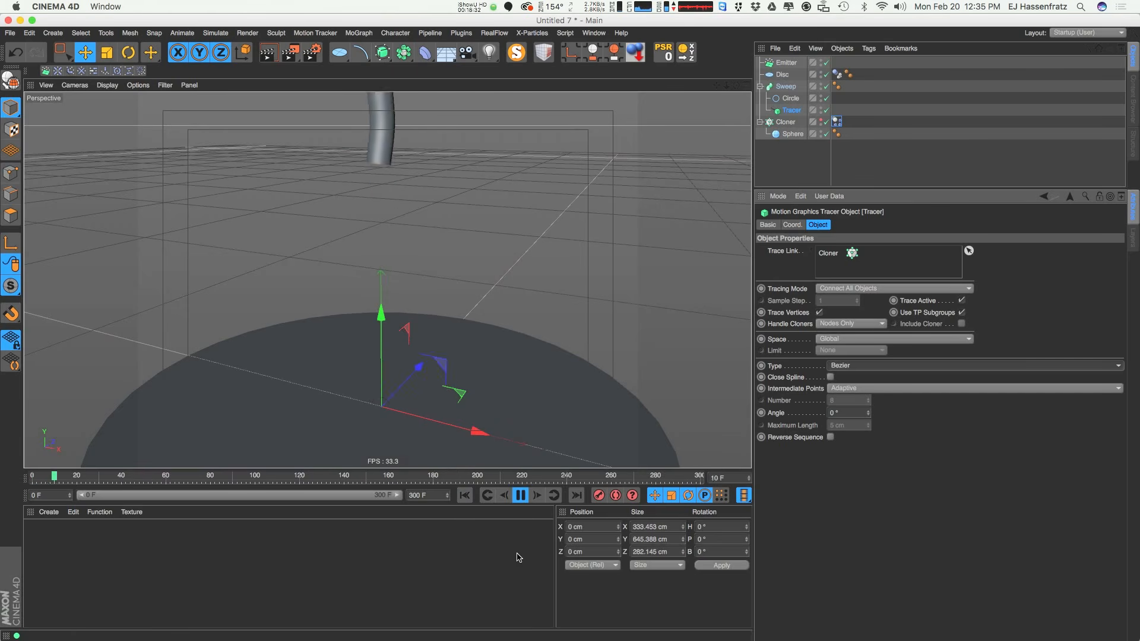
left_click(520, 495)
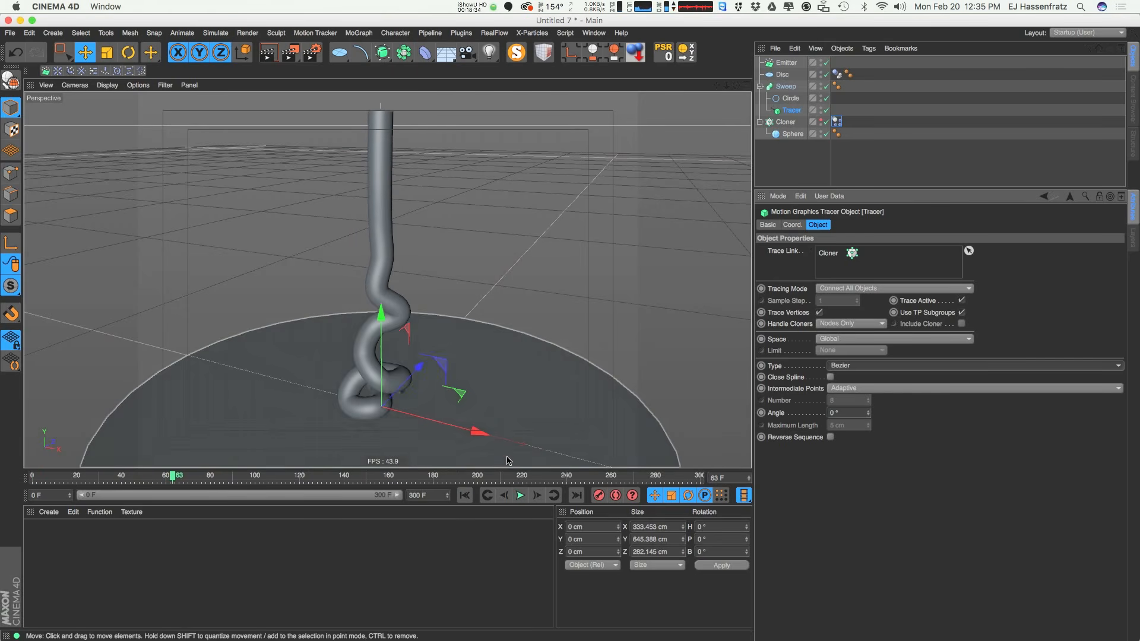
left_click(520, 495)
left_click(520, 495)
Change both the Start and End caps of the Sweep to Fillet Cap and inspect the rope's lower end up close
left_click_drag(394, 275, 430, 269, "alt")
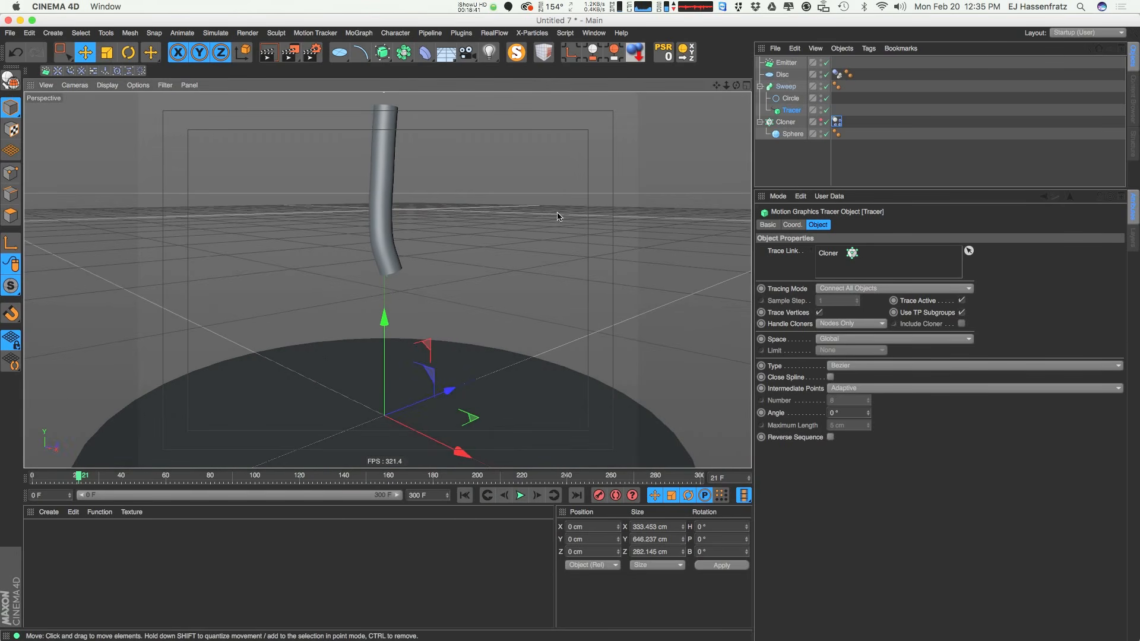
left_click(787, 87)
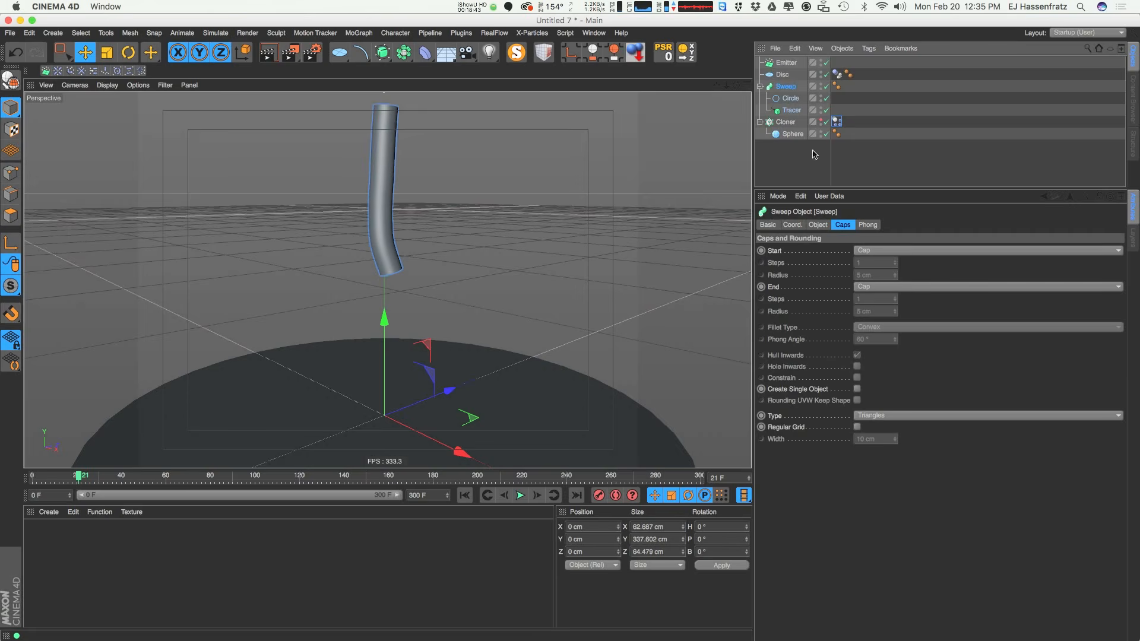
left_click(868, 250)
left_click(870, 299)
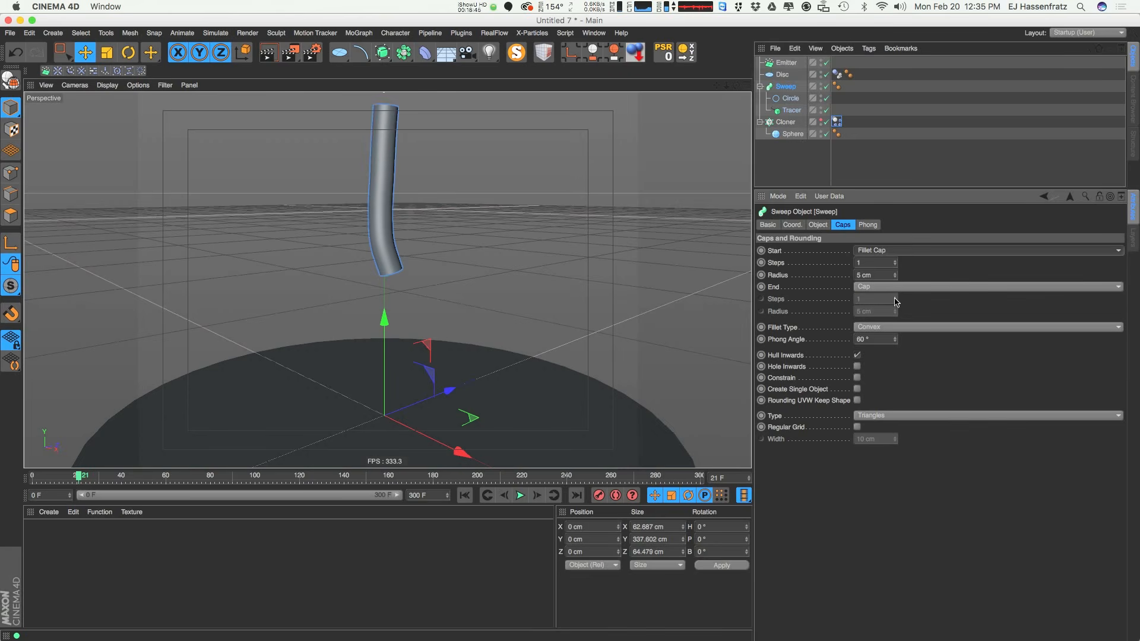
left_click(902, 287)
left_click(912, 332)
left_click_drag(387, 270, 375, 246, "alt")
right_click_drag(396, 268, 425, 263, "alt")
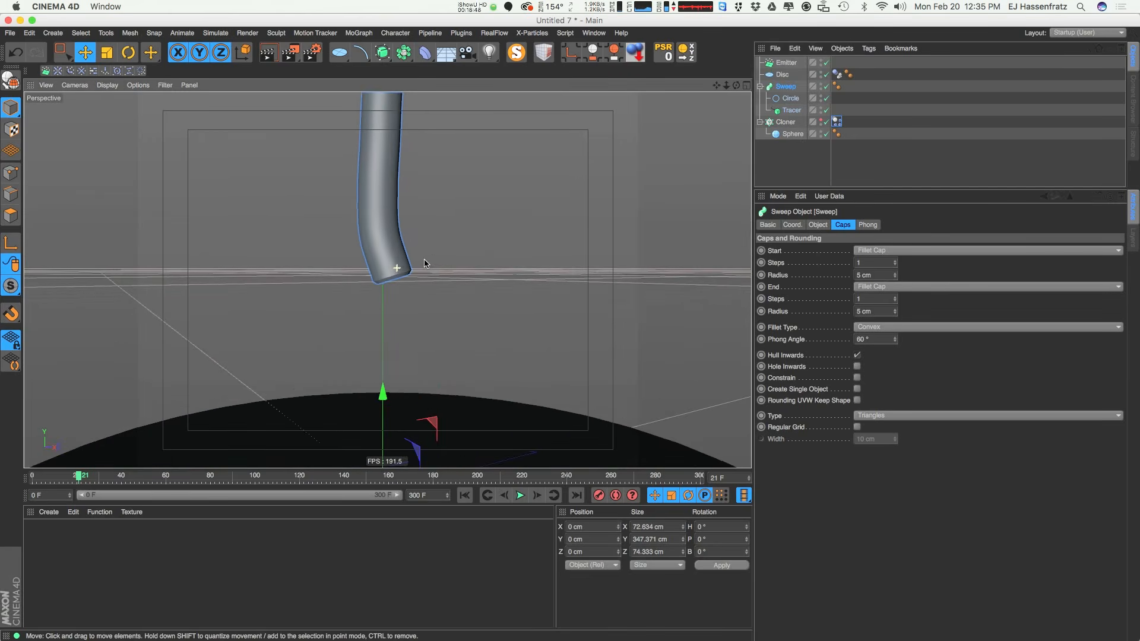
Round off the rope ends by enabling Constrain and giving both Sweep caps a 23 cm radius and 5 steps
left_click(857, 378)
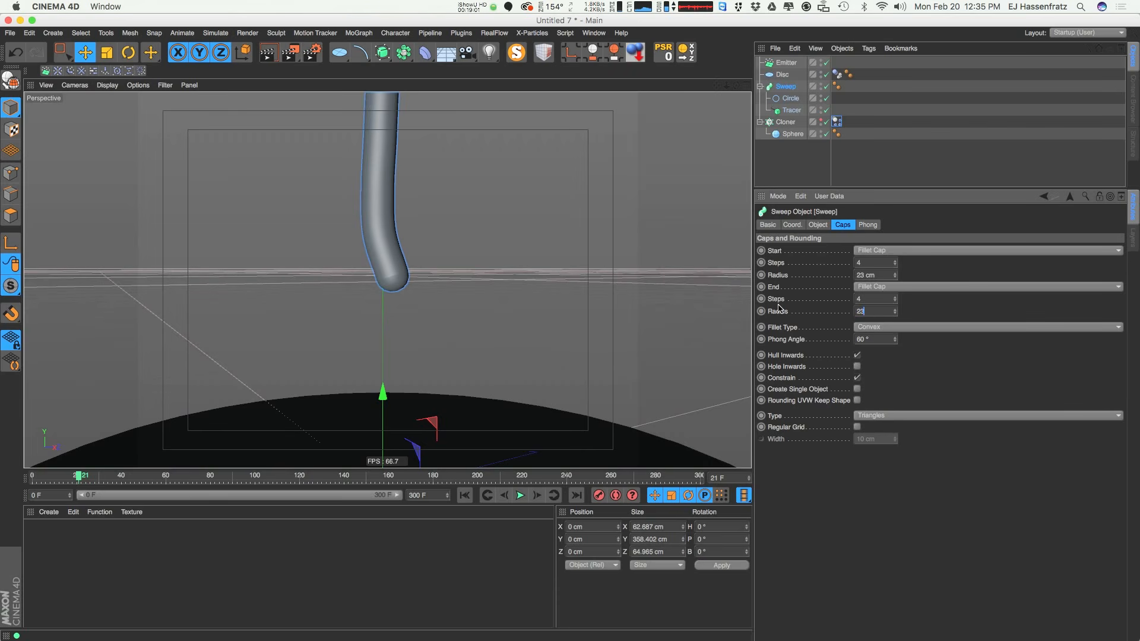
middle_click_drag(441, 267, 437, 359, "alt")
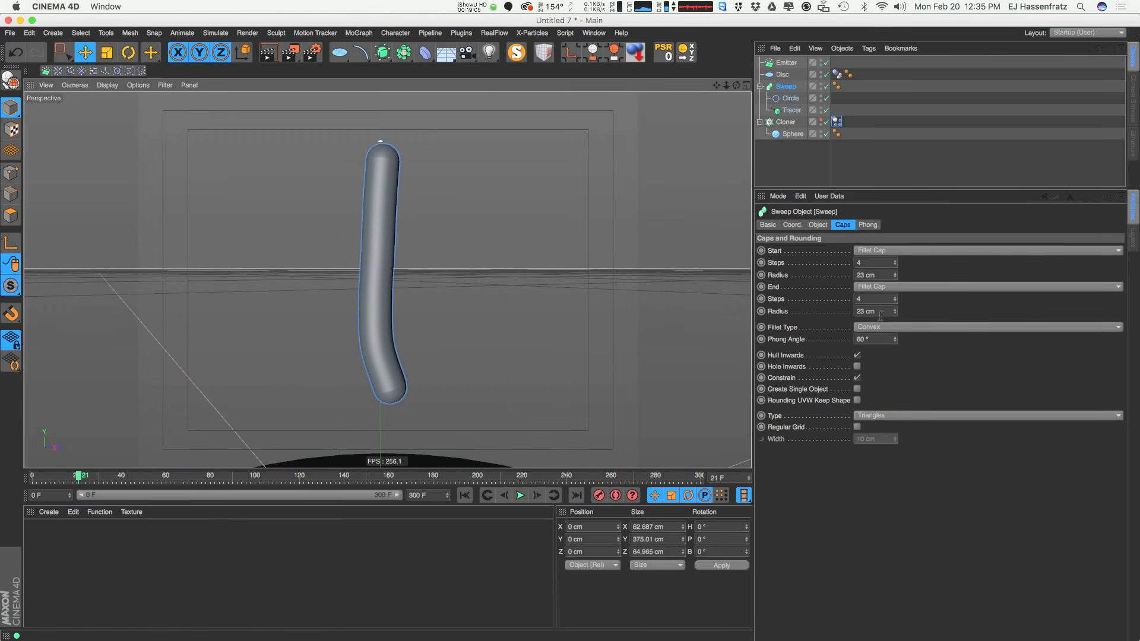
left_click(895, 297)
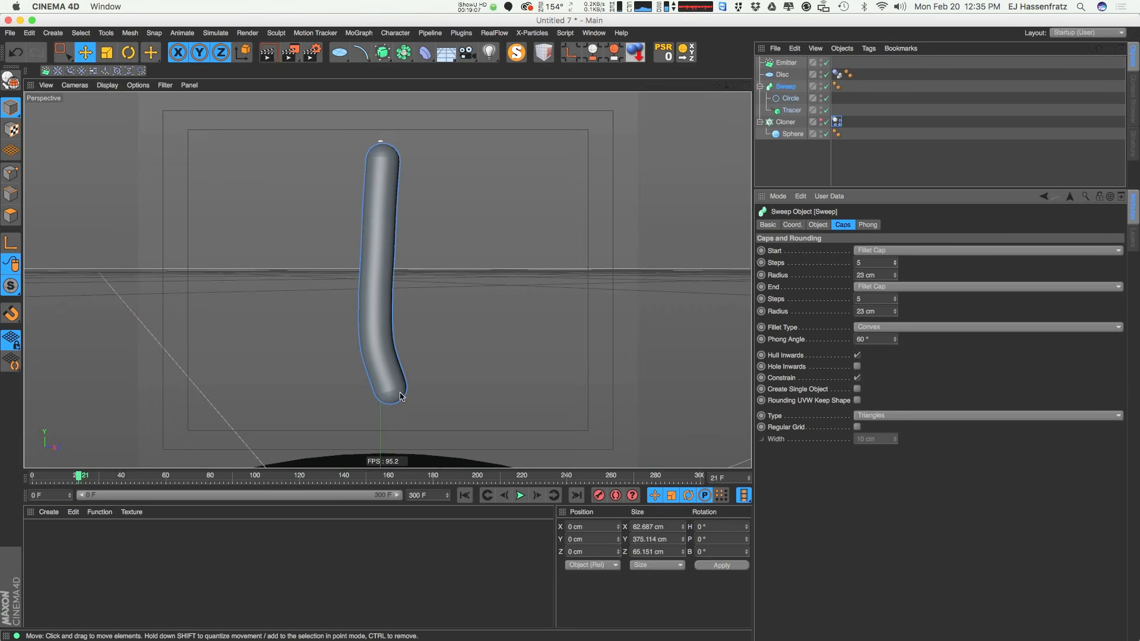
Enable Create Single Object for the Sweep's caps and play the simulation while viewing the coiling rope from around the disc
left_click(856, 389)
left_click(856, 389)
left_click_drag(521, 303, 445, 377, "alt")
left_click_drag(486, 408, 454, 353, "alt")
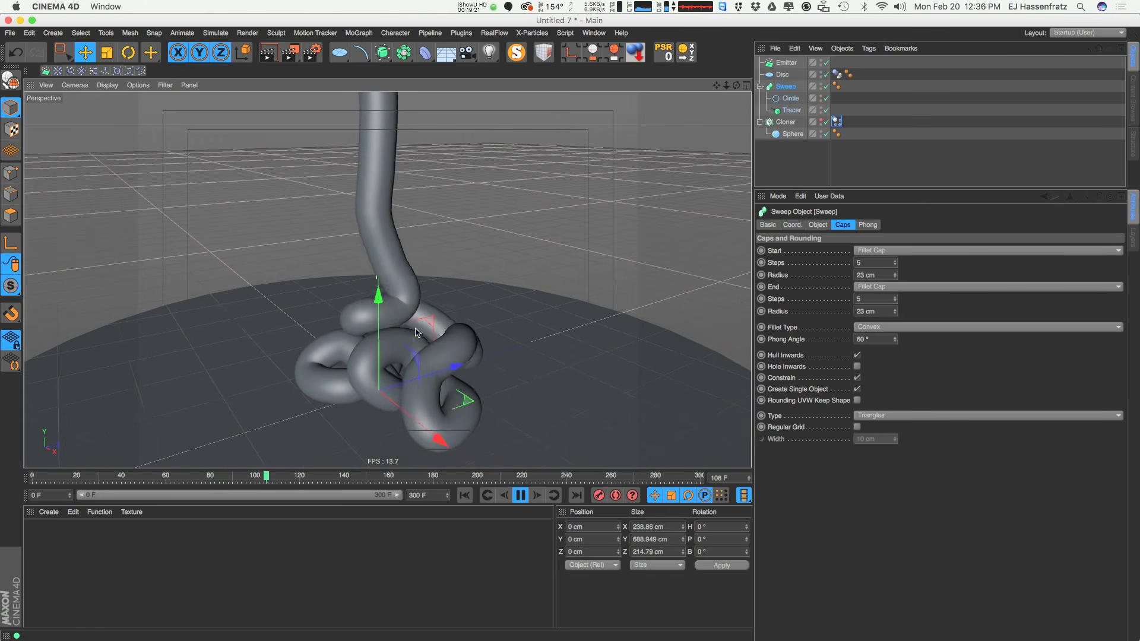
Set the project's dynamics Time Scale to 300 %, replay the simulation from the first frame and pause it at frame 131
left_click_drag(523, 340, 532, 350, "alt")
middle_click_drag(531, 350, 504, 342, "alt")
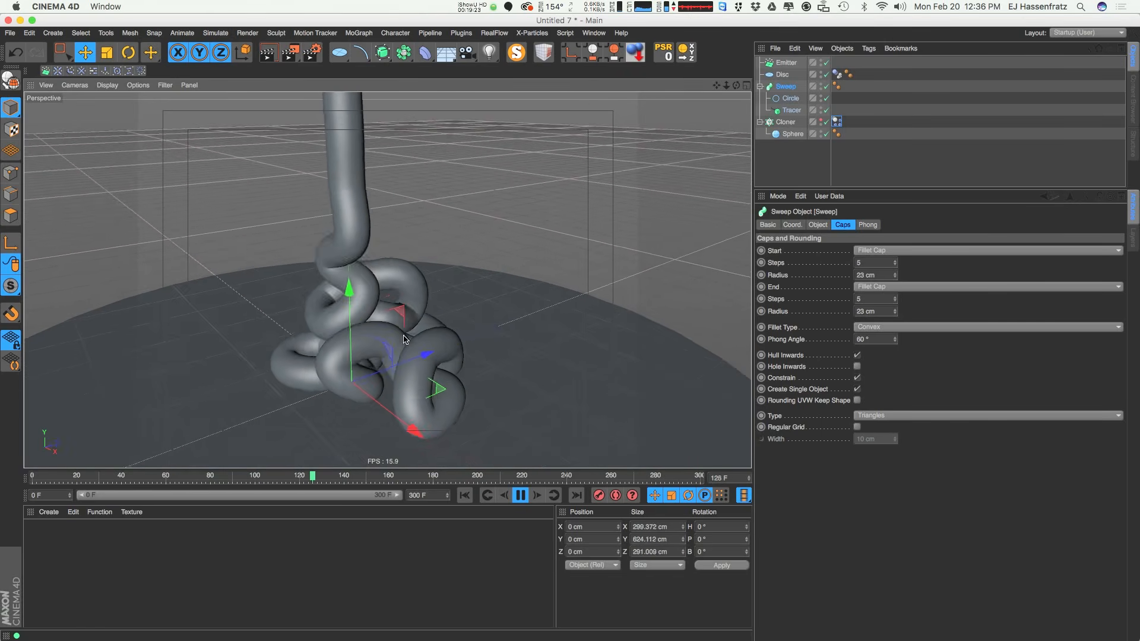
right_click_drag(403, 338, 380, 297, "alt")
middle_click_drag(380, 297, 398, 327, "alt")
right_click_drag(399, 327, 388, 343, "alt")
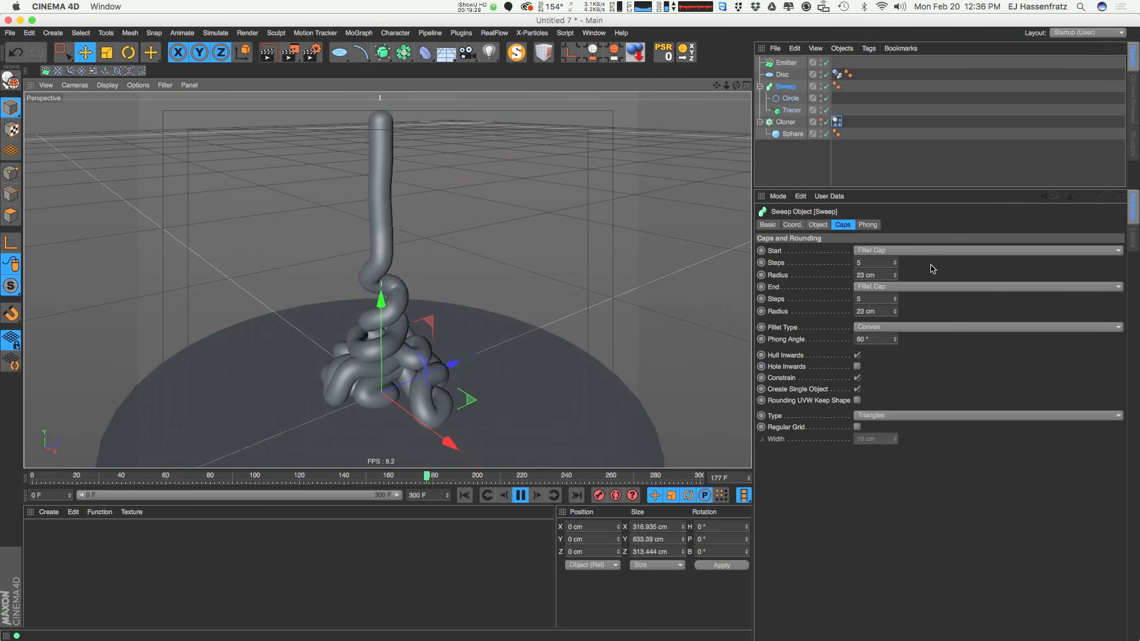
key("super+d")
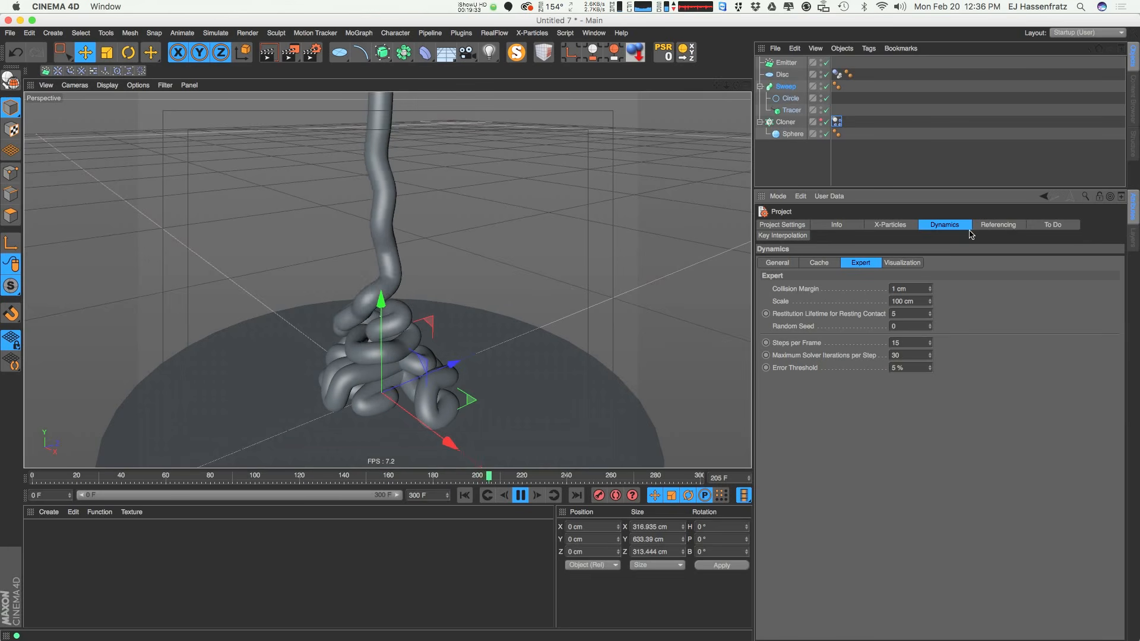
left_click(784, 264)
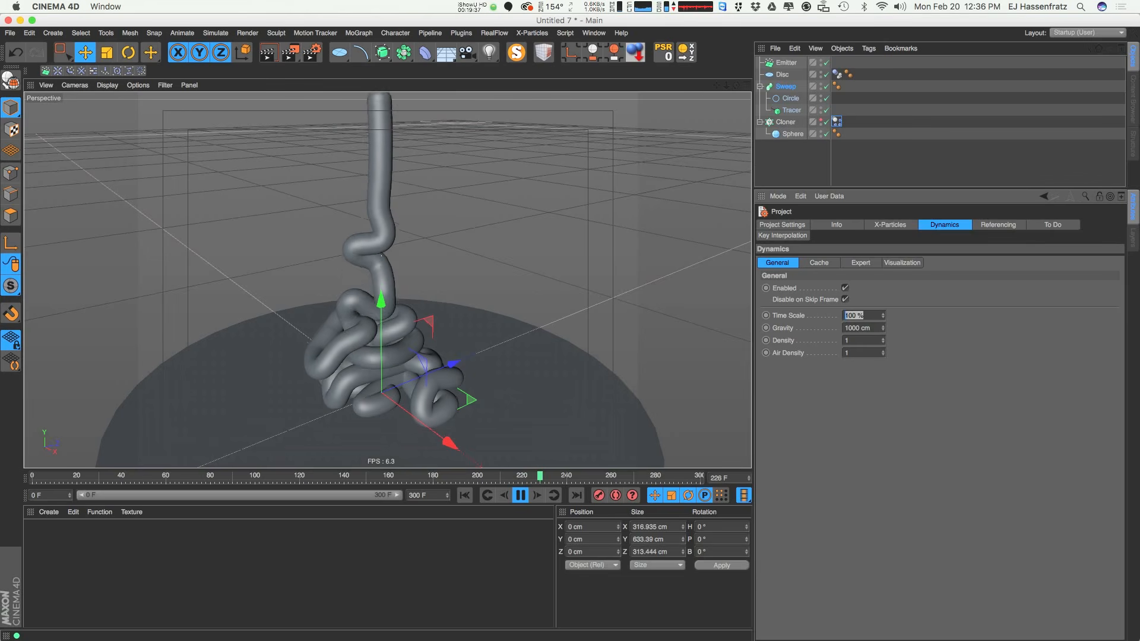
left_click(464, 495)
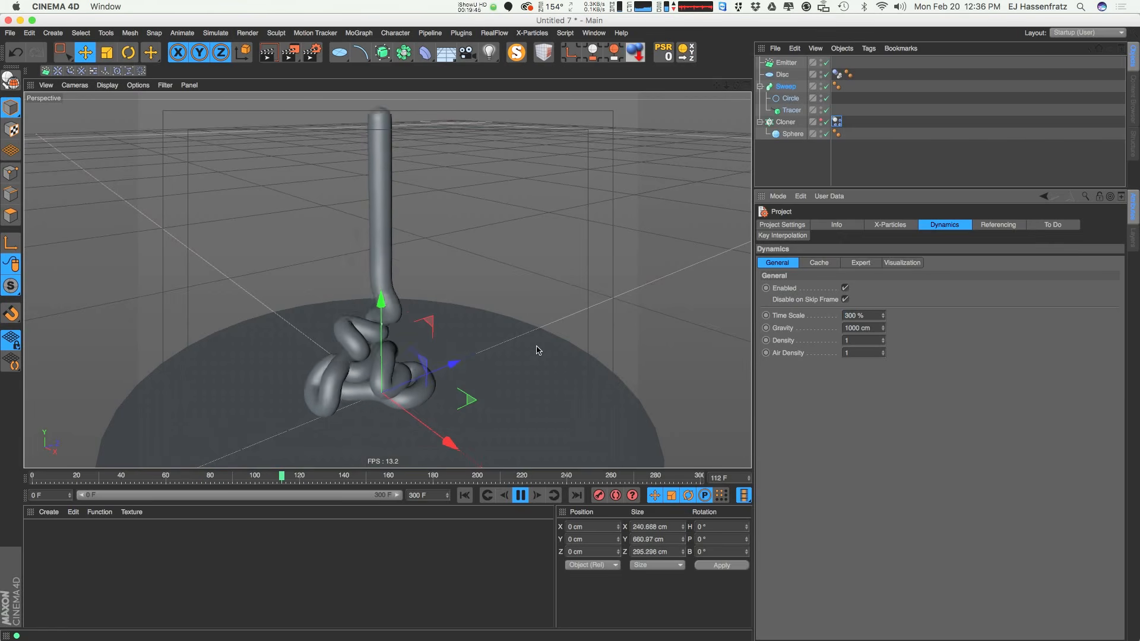
left_click(520, 495)
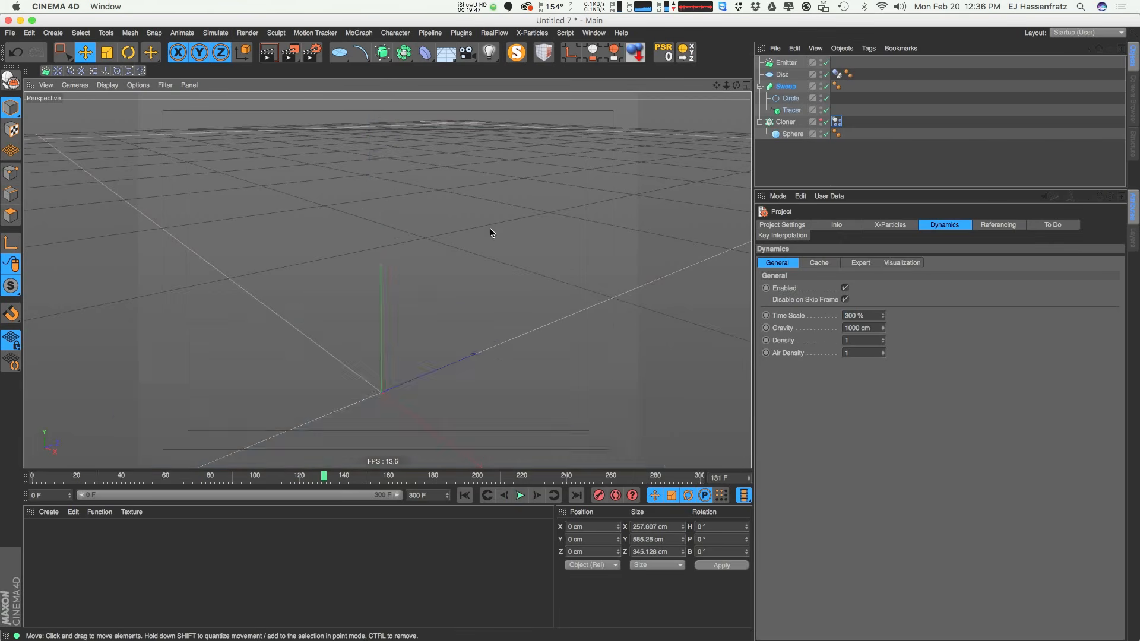
Show the Cloner's spheres, set the Emitter's editor and renderer birthrates to 15 and replay the simulation from the first frame
left_click(822, 120)
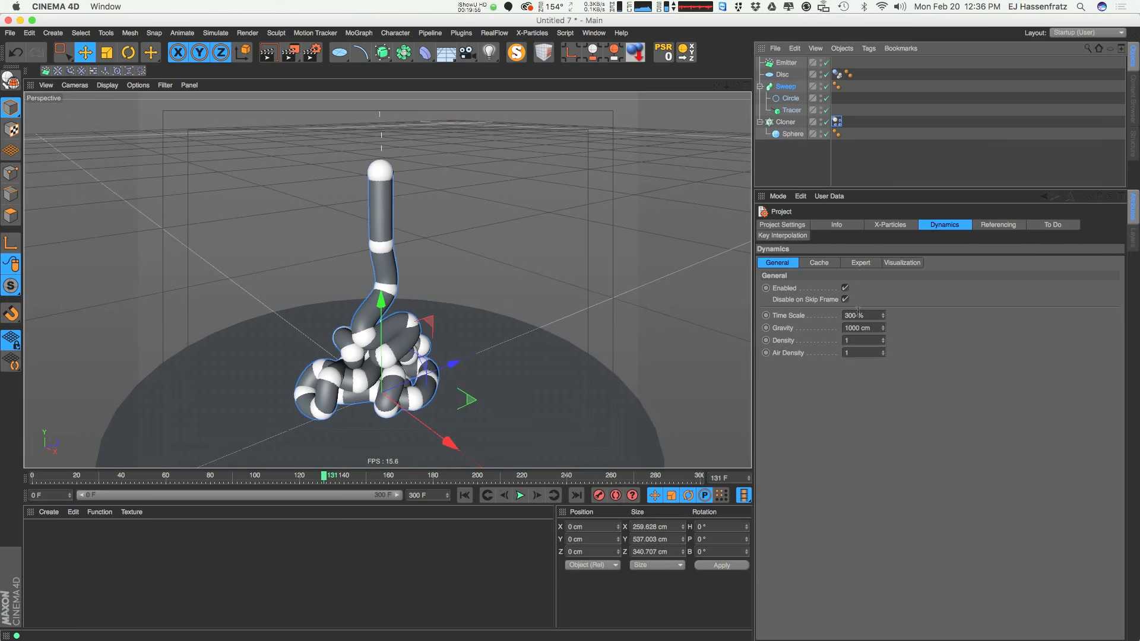
left_click(784, 63)
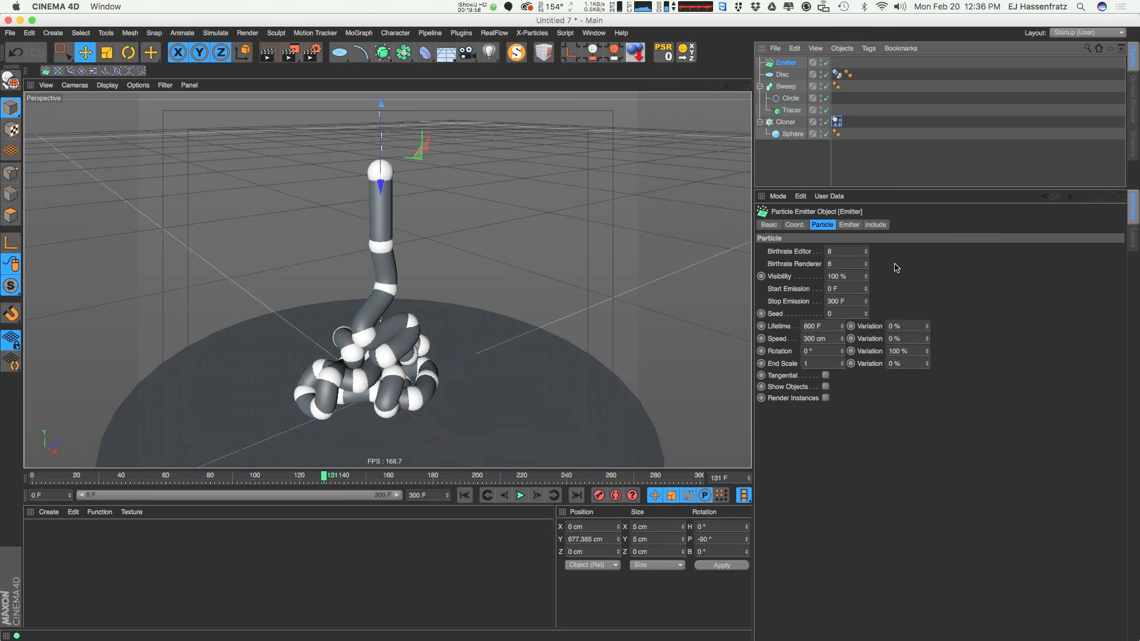
left_click(844, 254)
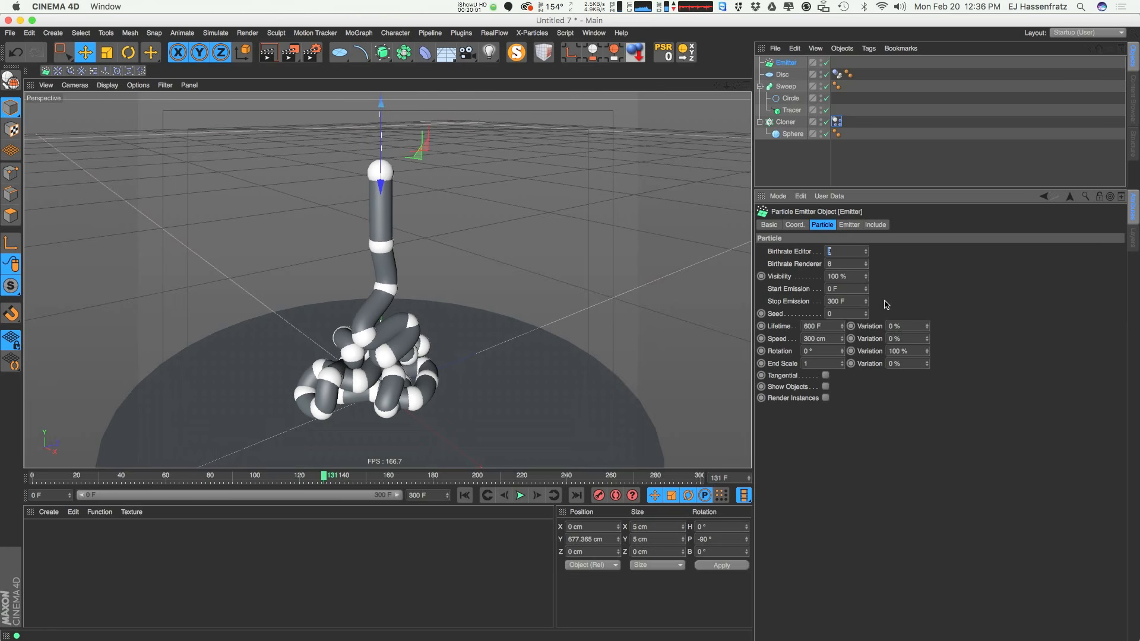
type("15")
key("Return")
left_click(465, 495)
left_click(519, 495)
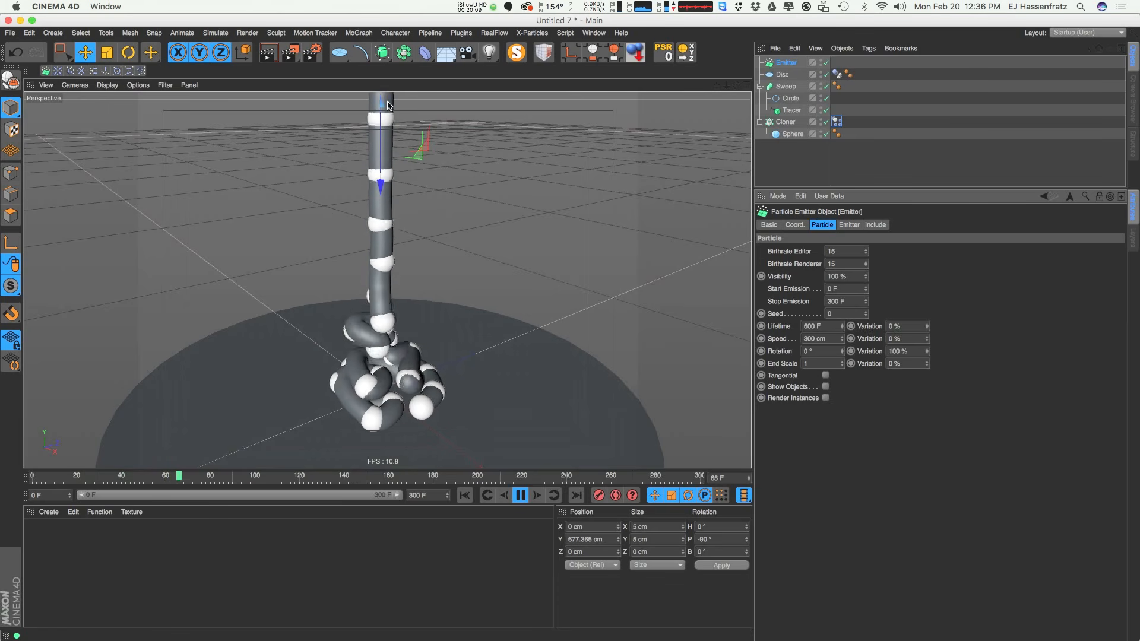
Hide the Cloner's spheres, view the coiling rope from a lower angle and stop the simulation at frame 163
double_click(820, 121)
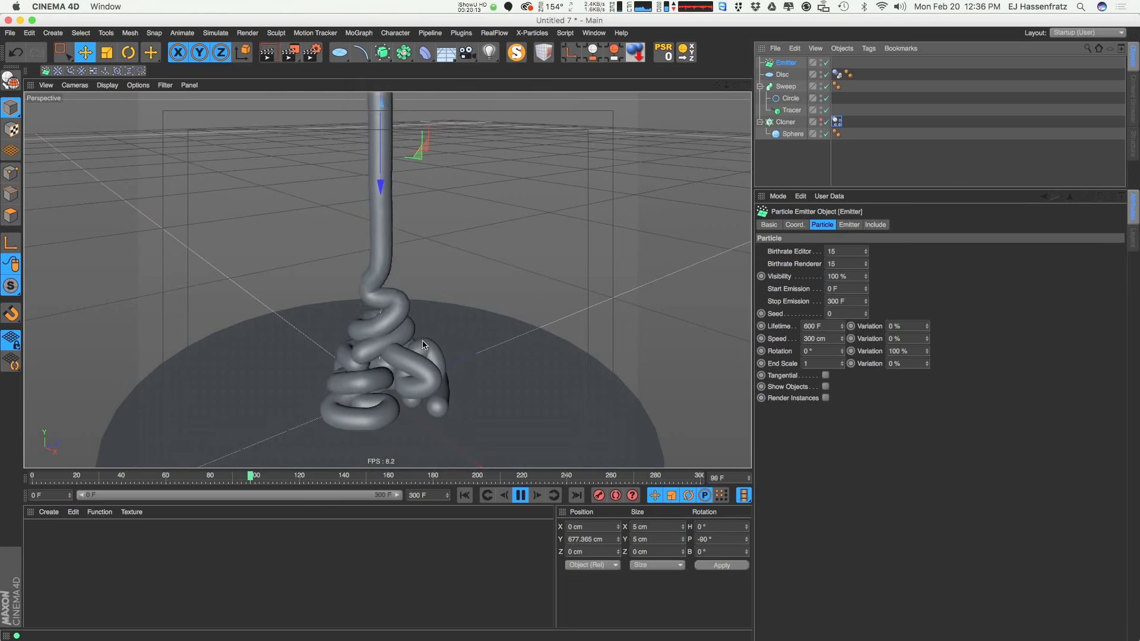
left_click_drag(430, 389, 462, 371, "alt")
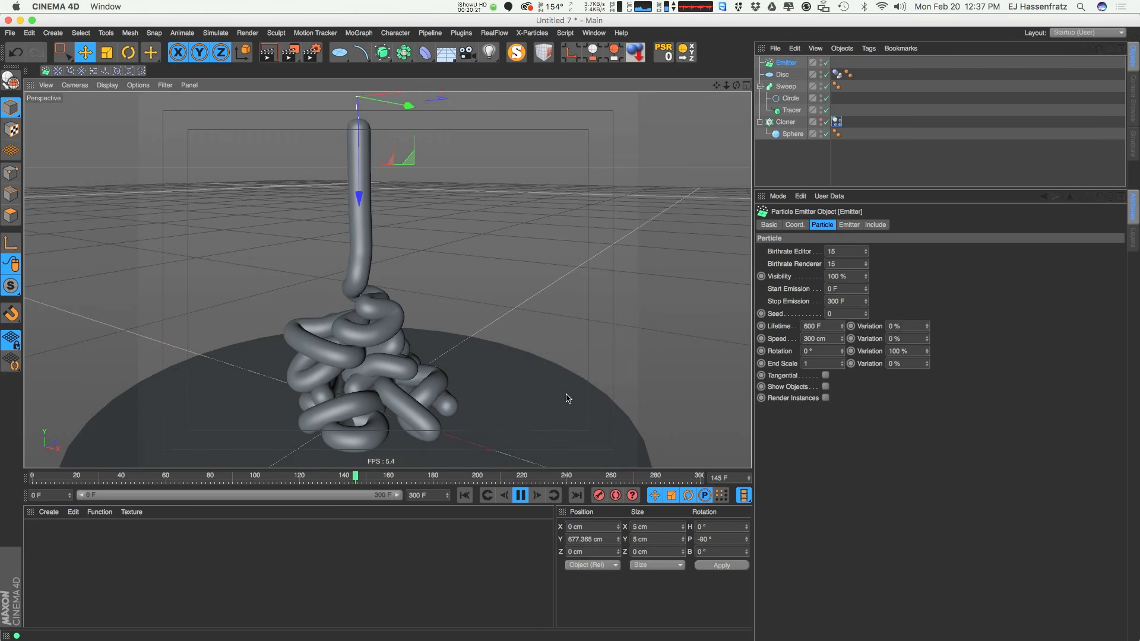
middle_click_drag(410, 327, 432, 310, "alt")
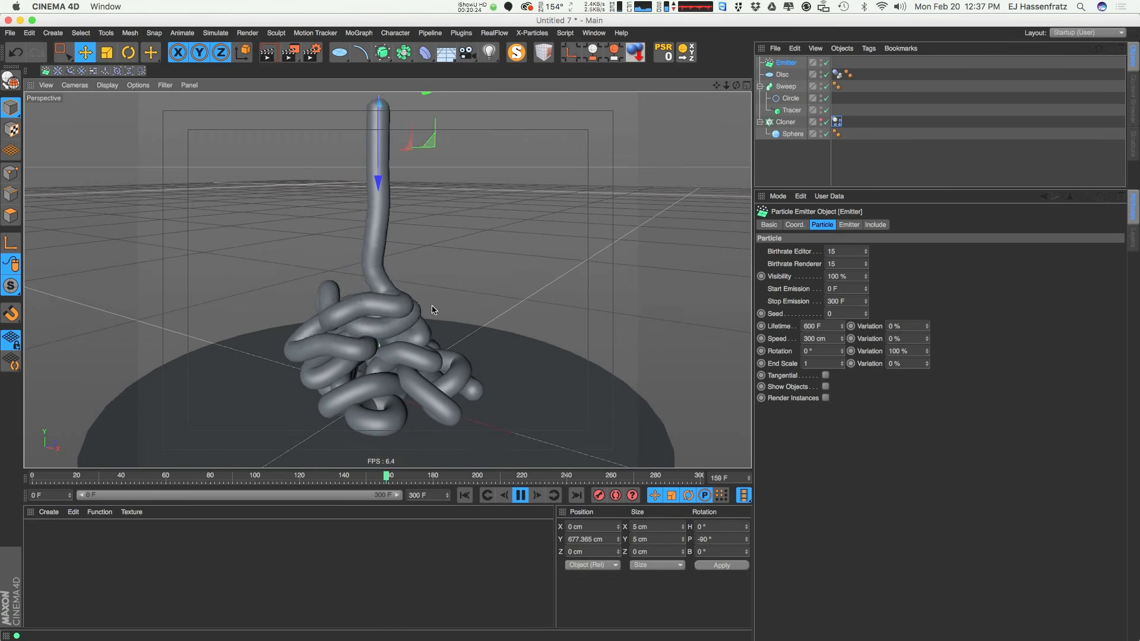
key("F8")
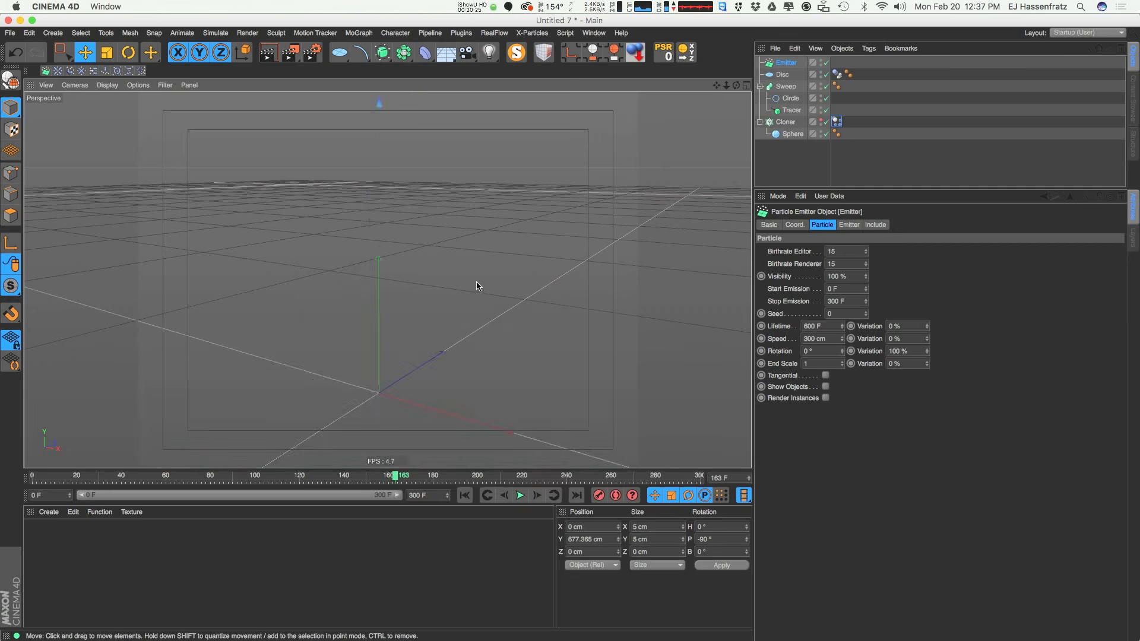
At the first frame, add a Sphere about 165 cm above the origin, enlarge its radius to about 290 cm and make it a Hemisphere
left_click(351, 55)
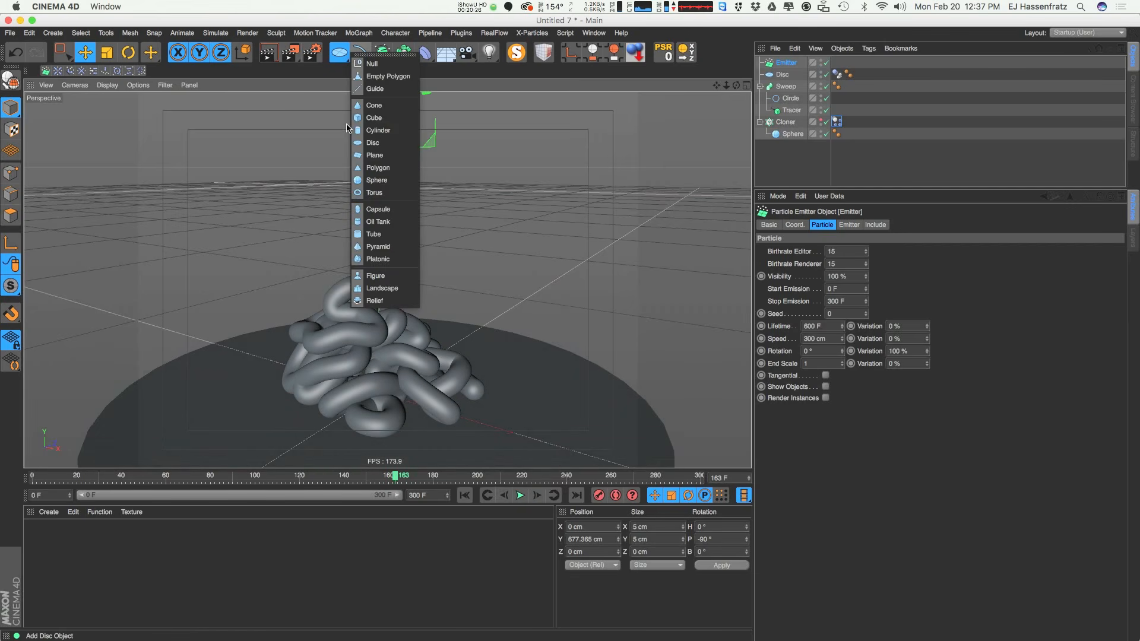
left_click(388, 181)
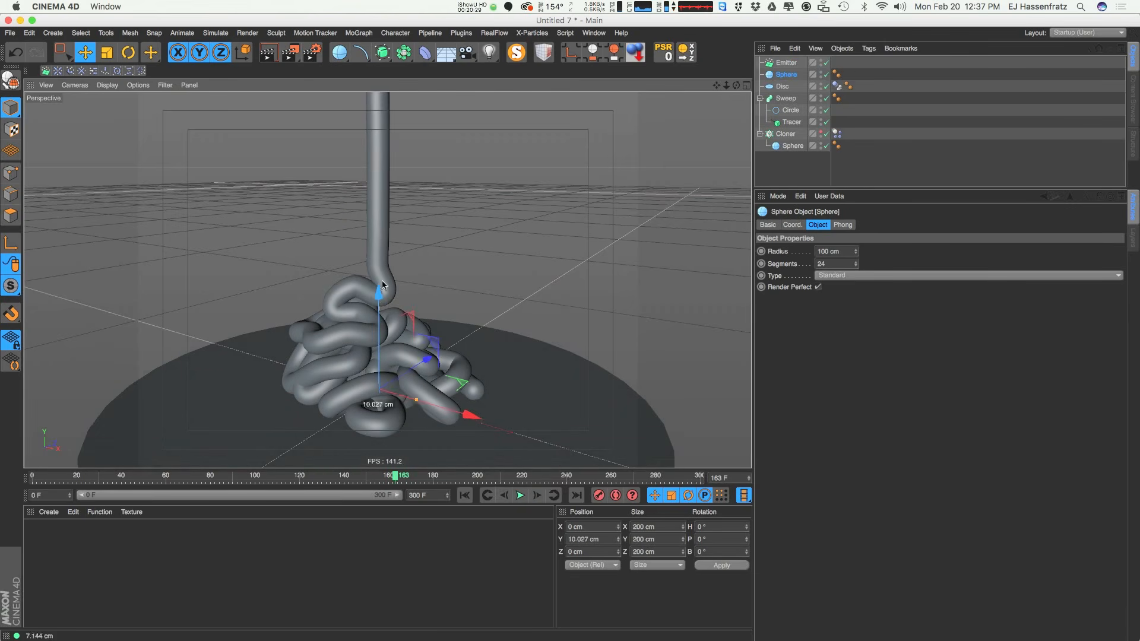
key("shift+f")
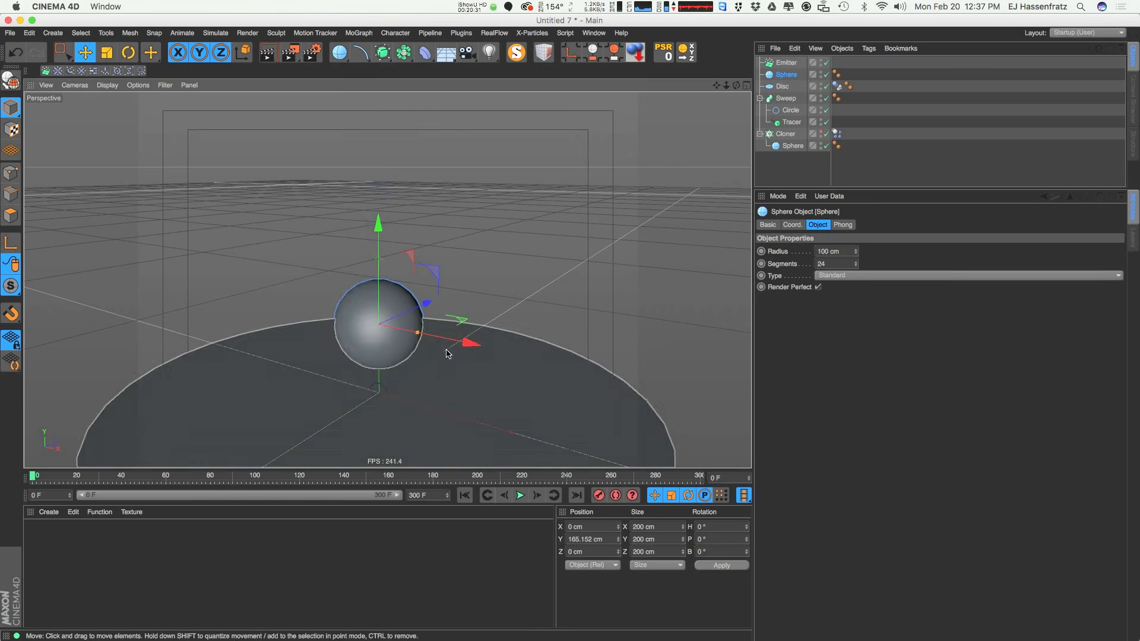
left_click_drag(418, 334, 507, 335)
left_click(850, 276)
left_click(871, 337)
Rotate the hemisphere 180° in bank to form an upright bowl and raise it to a Y position of about 265.5 cm
key("r")
left_click_drag(390, 270, 360, 388)
left_click_drag(324, 383, 326, 384, "shift")
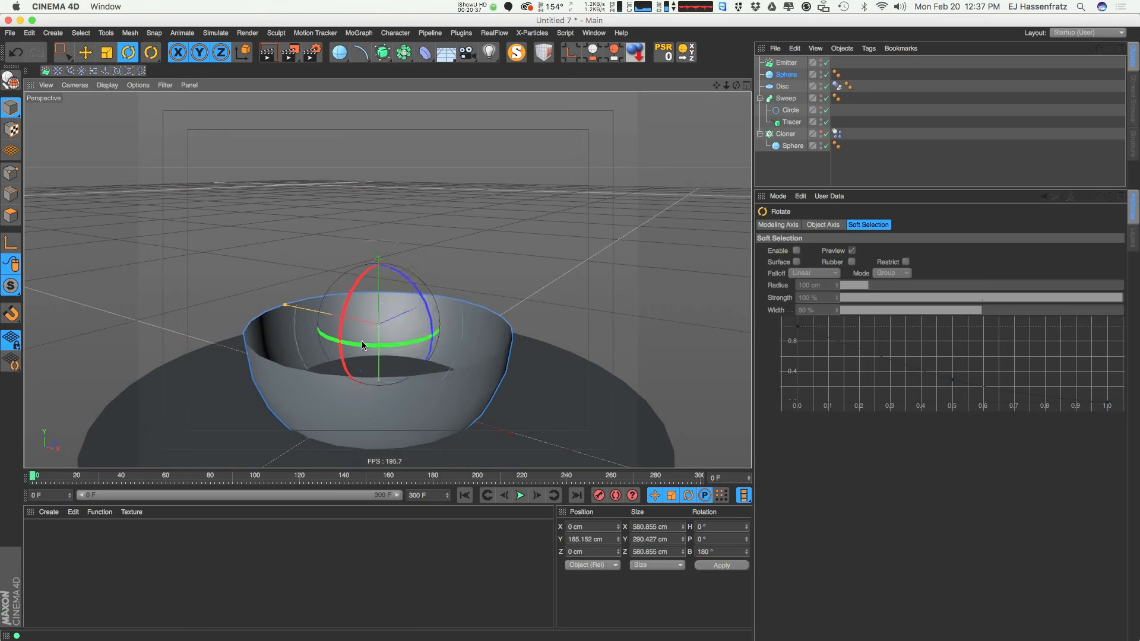
key("e")
left_click_drag(380, 356, 399, 379)
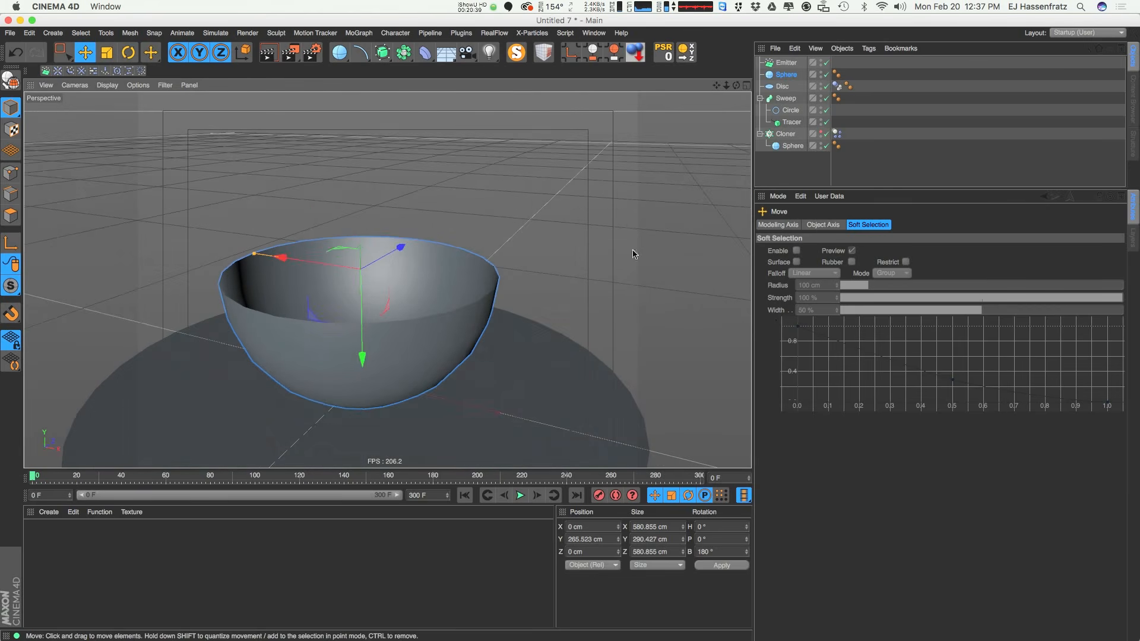
Add a Collider Body tag to the hemisphere bowl and set its collision Shape to Static Mesh
right_click(784, 77)
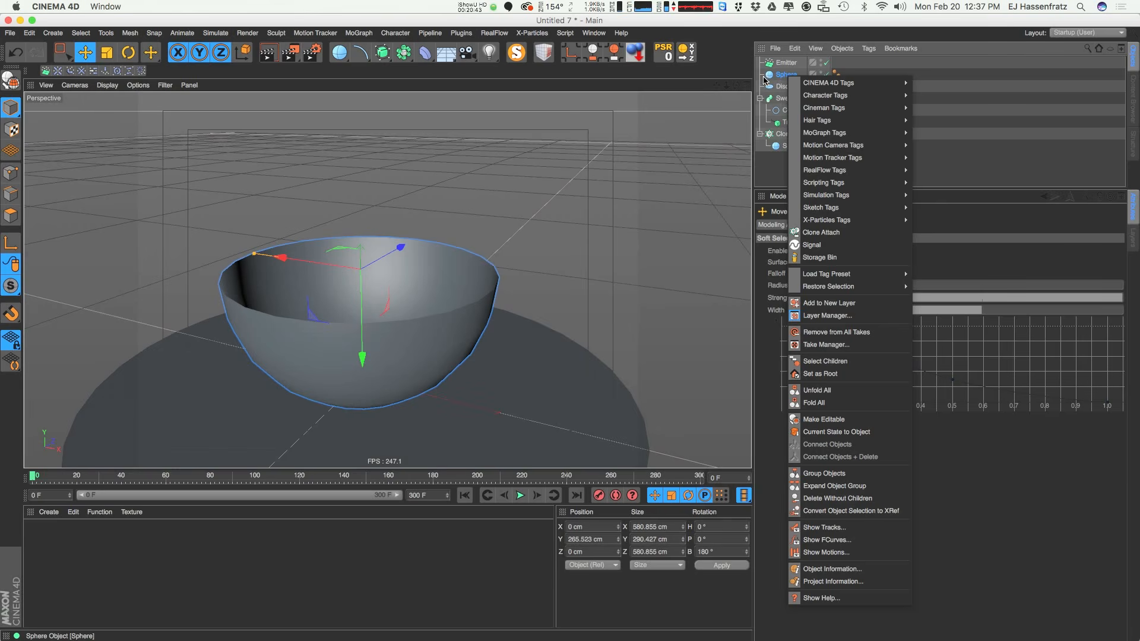
mouse_move(823, 157)
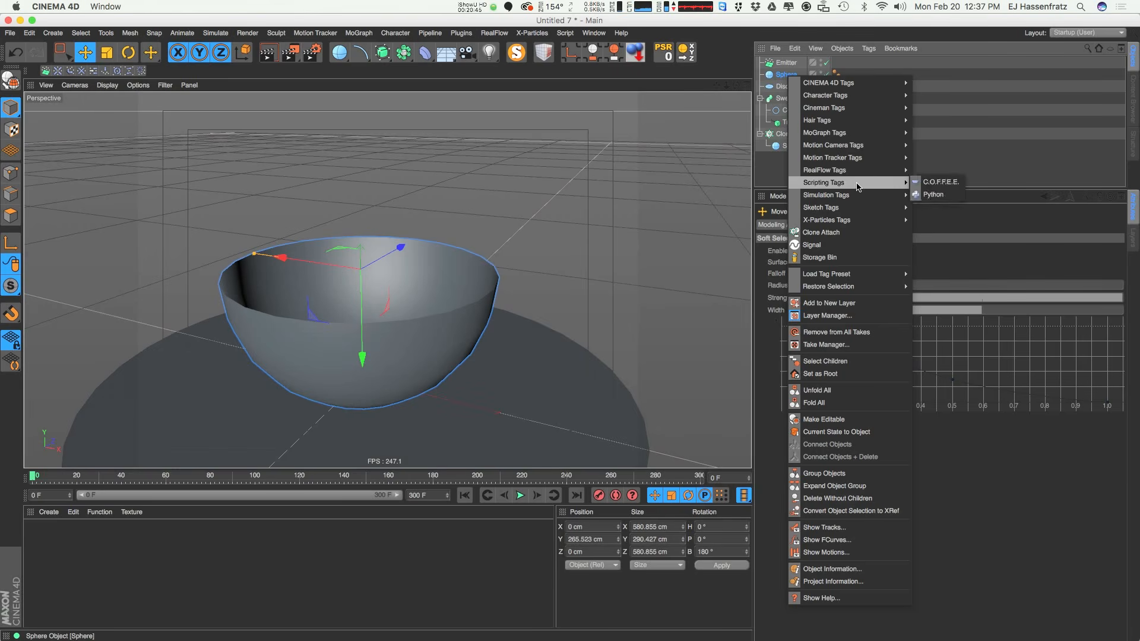
mouse_move(878, 195)
left_click(944, 224)
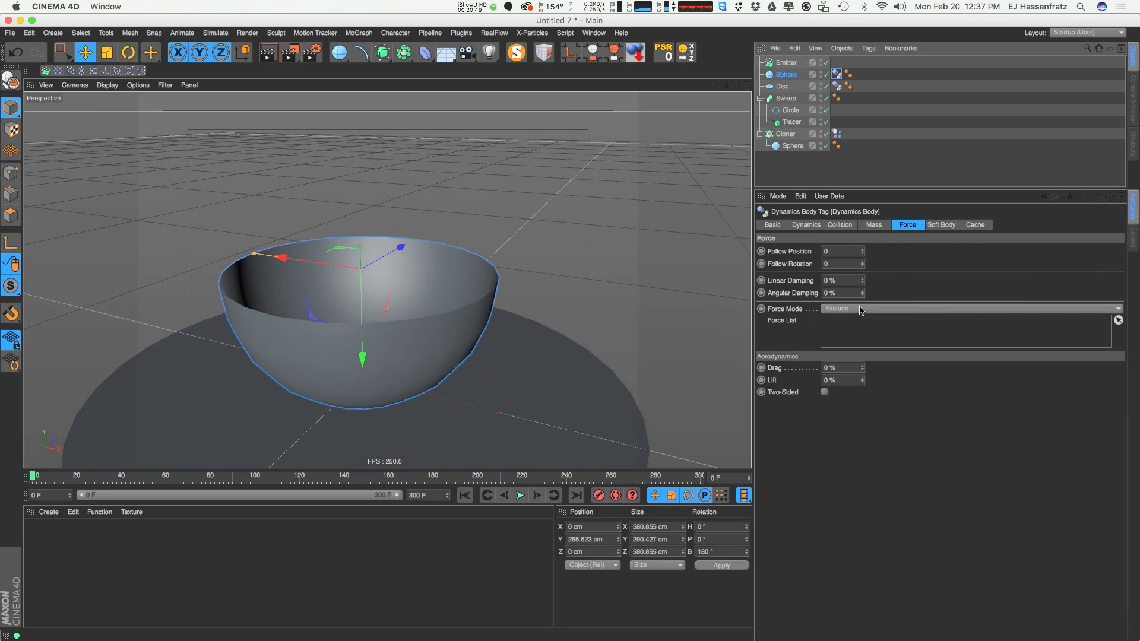
left_click(842, 225)
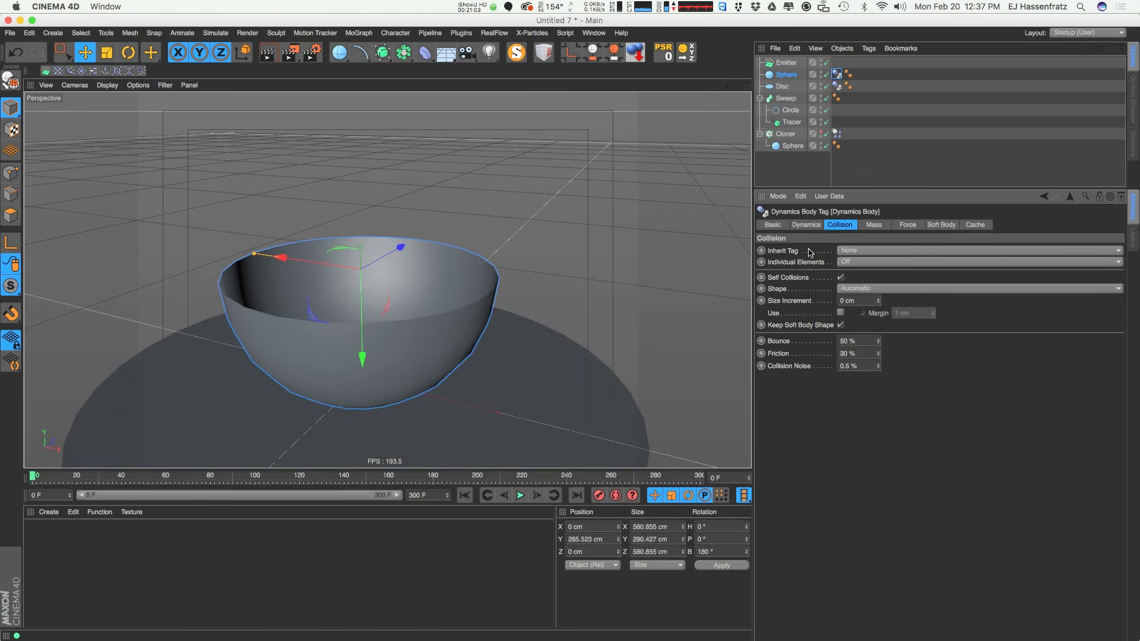
left_click(876, 291)
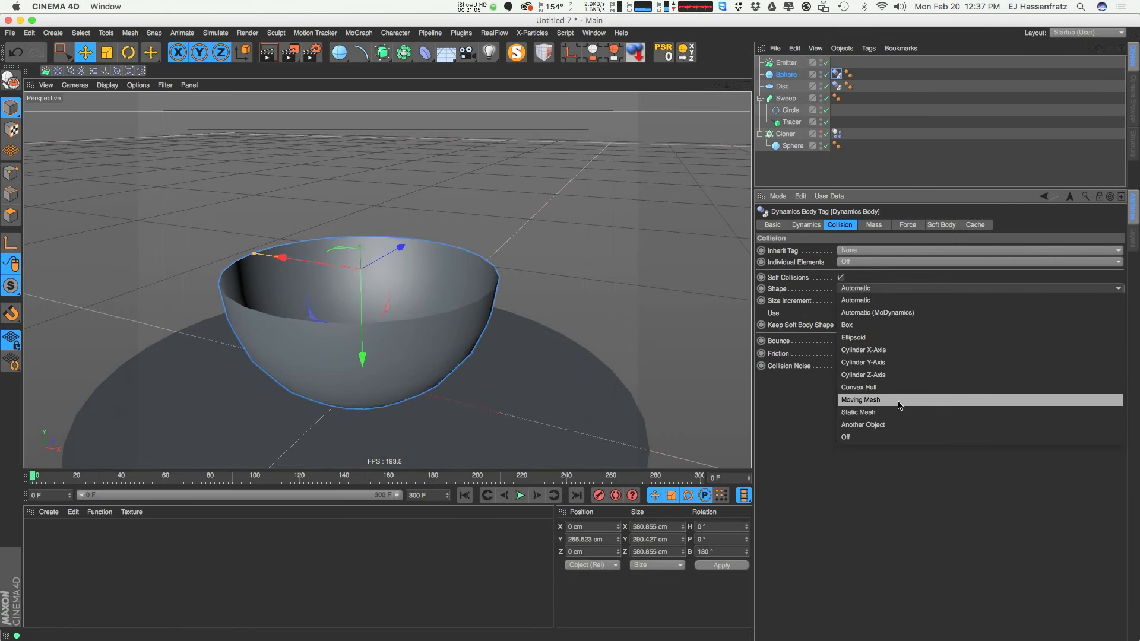
left_click(964, 412)
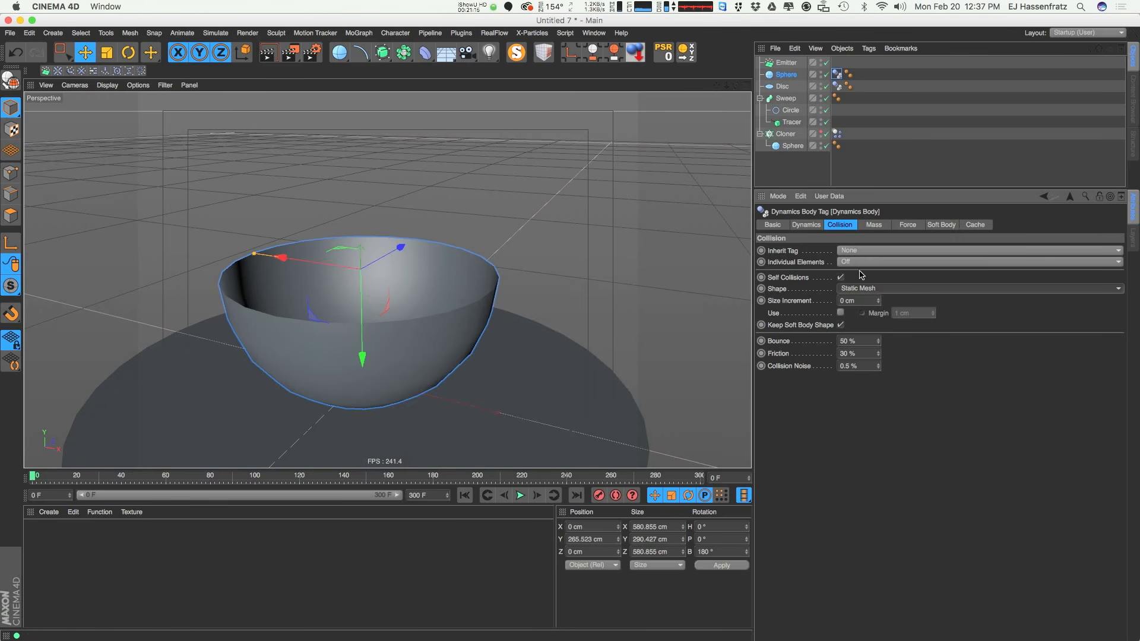
Play and restart the simulation, hiding and showing the bowl in the viewport to inspect the rope collecting inside it
left_click(520, 498)
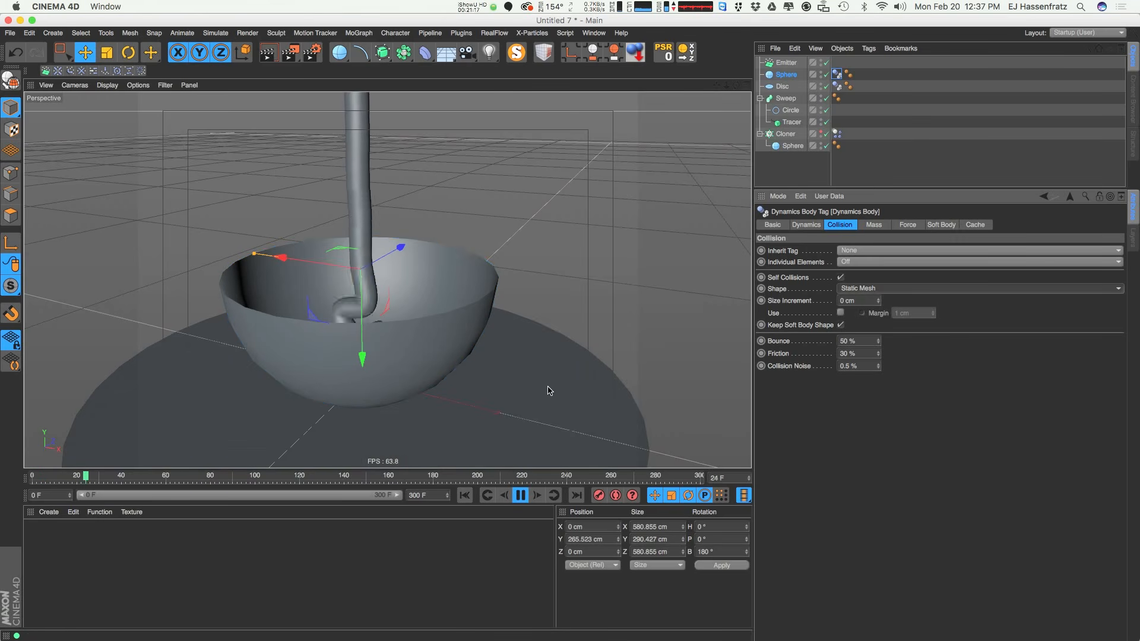
left_click(821, 72)
left_click(822, 73)
left_click(821, 73)
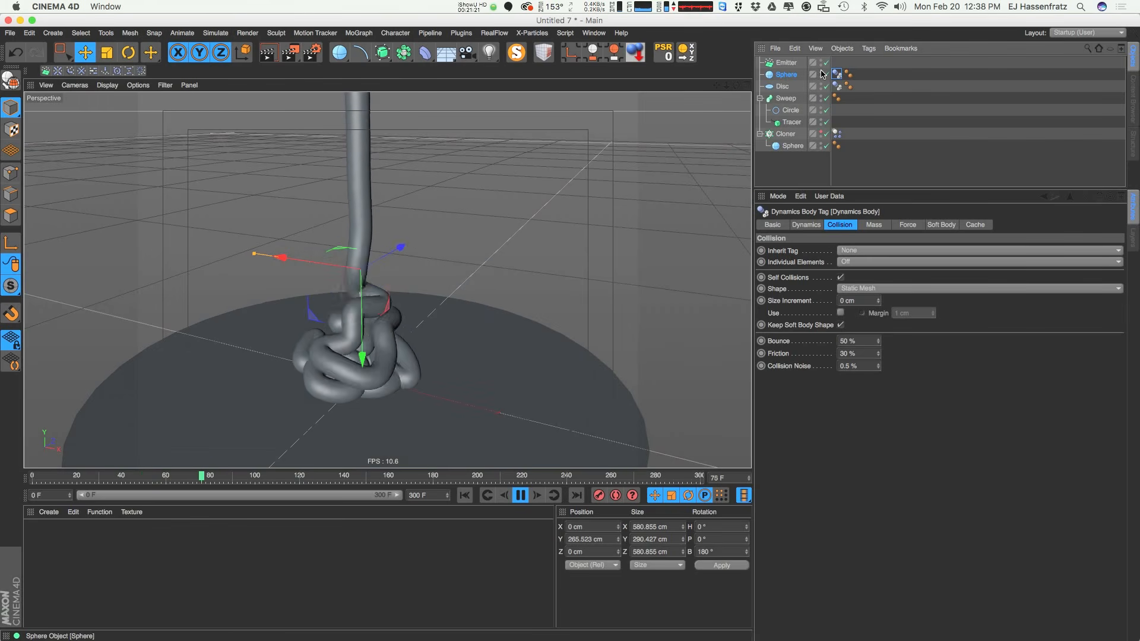
left_click_drag(414, 356, 453, 317, "alt")
left_click(465, 497)
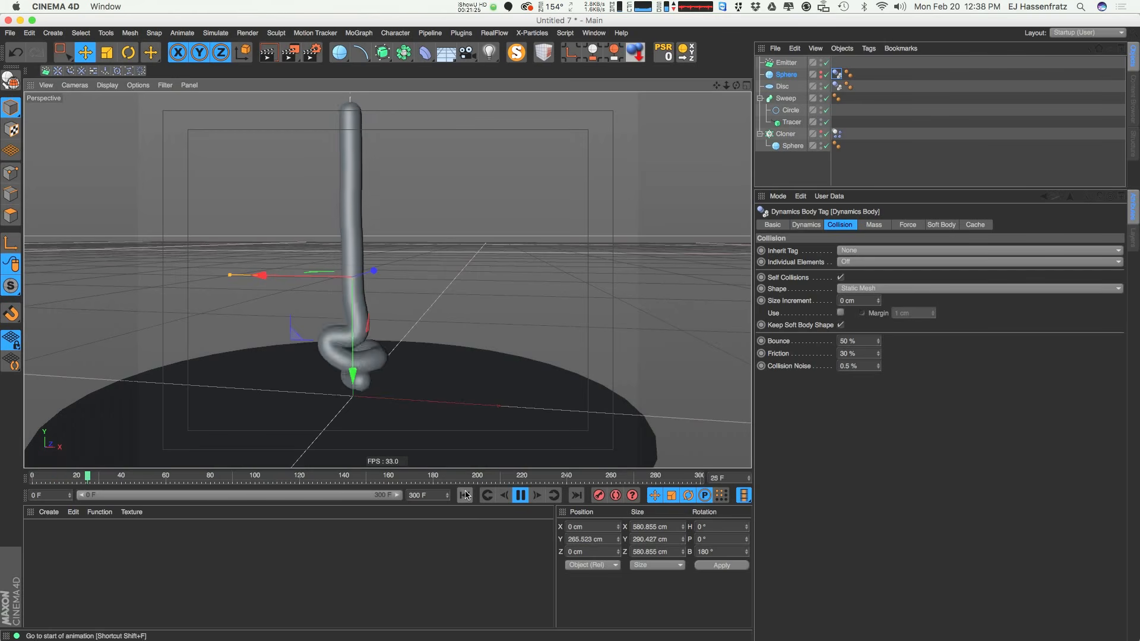
left_click(821, 72)
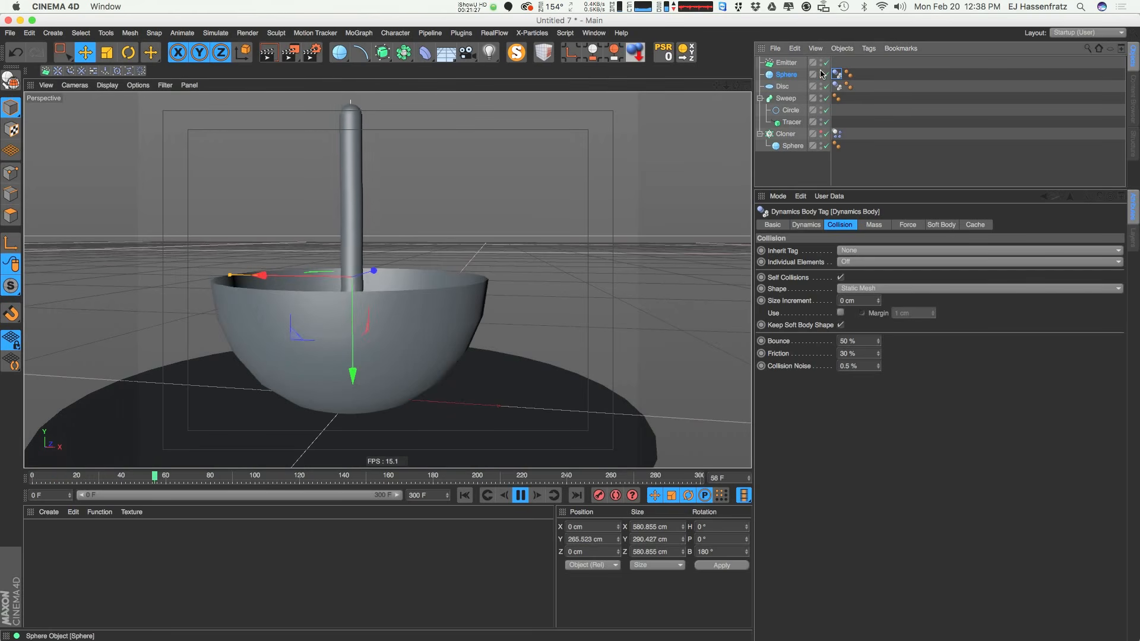
Enable X-Ray for the bowl's Sphere object and view the rope inside it
left_click(776, 225)
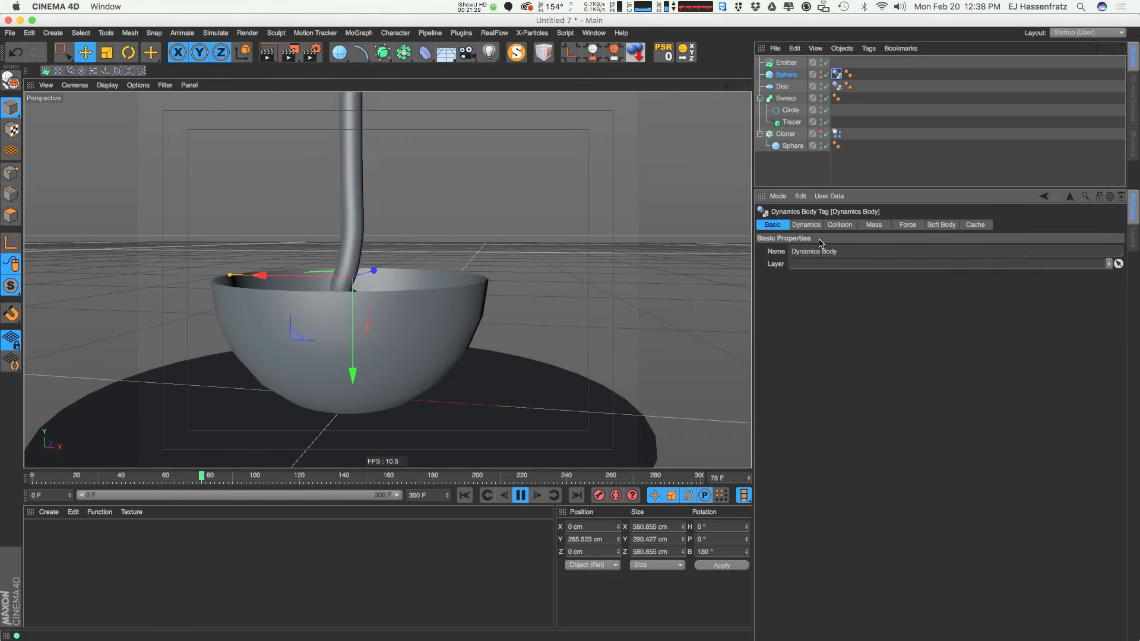
left_click(805, 225)
left_click(781, 73)
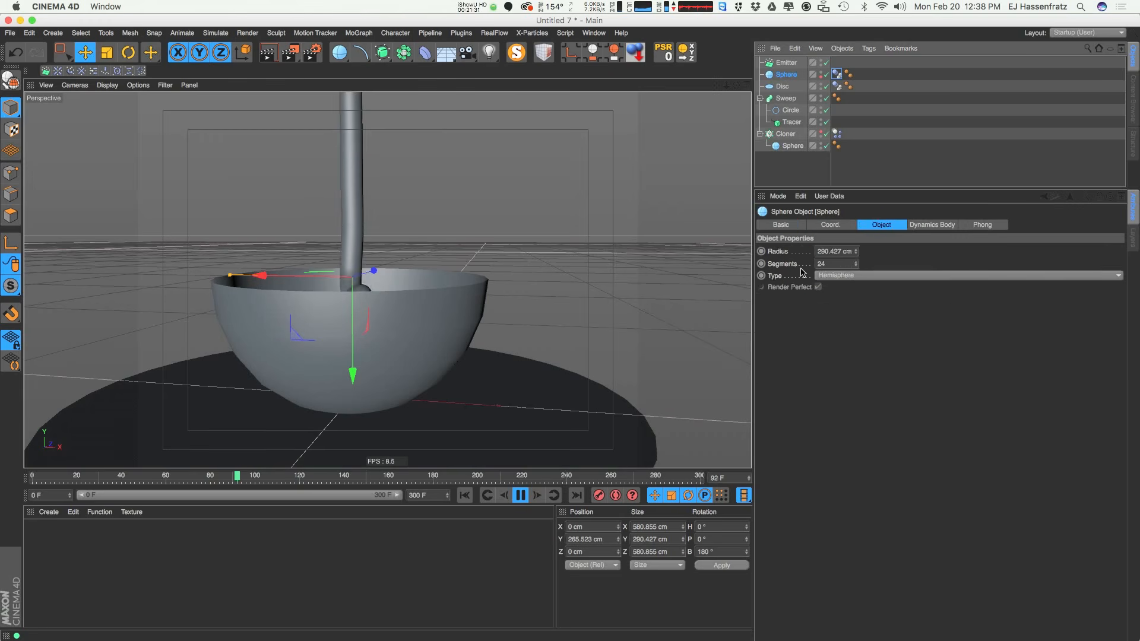
left_click(783, 225)
left_click(829, 332)
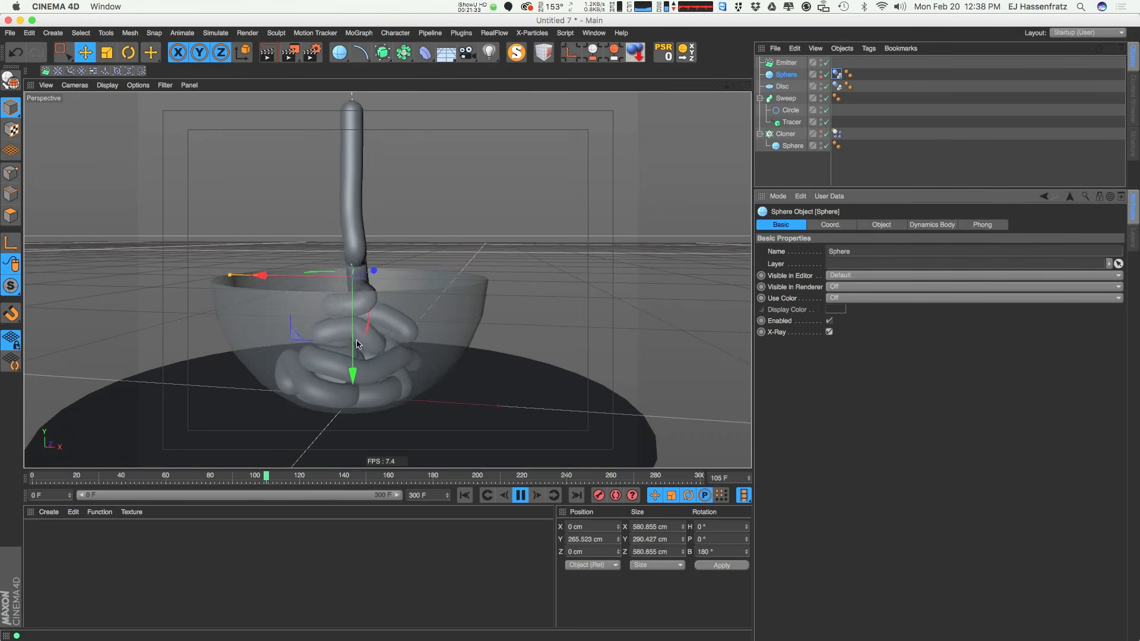
left_click_drag(358, 345, 378, 347, "alt")
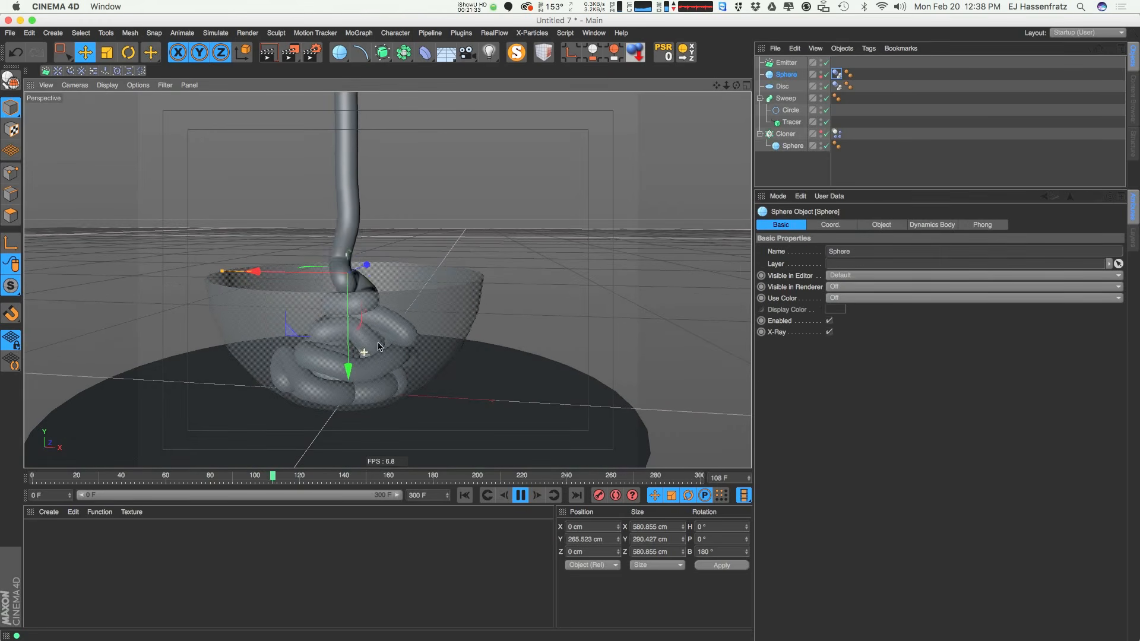
Reduce the bowl's radius to about 231 cm, replay the simulation from the first frame and view the rope filling the bowl
left_click(836, 225)
left_click(880, 225)
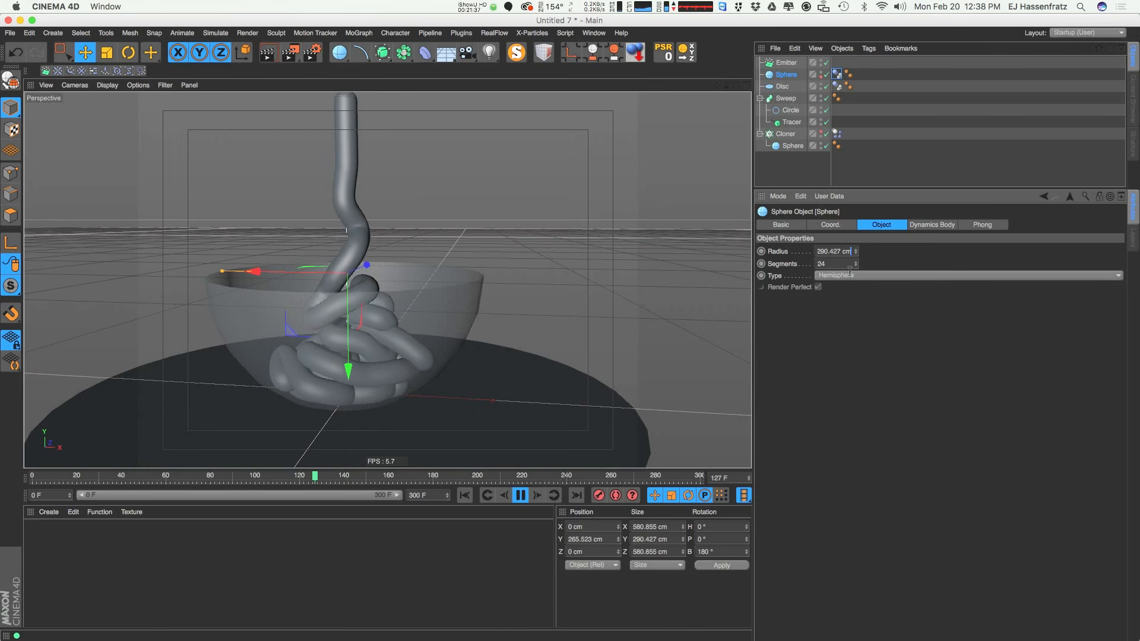
left_click_drag(857, 256, 845, 303)
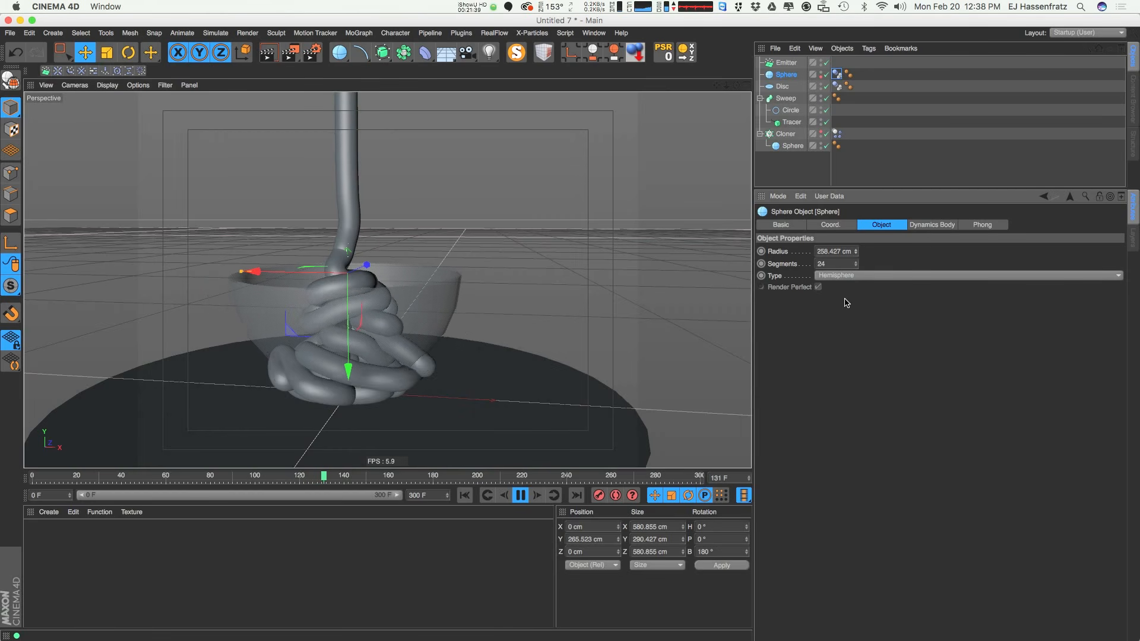
left_click(465, 495)
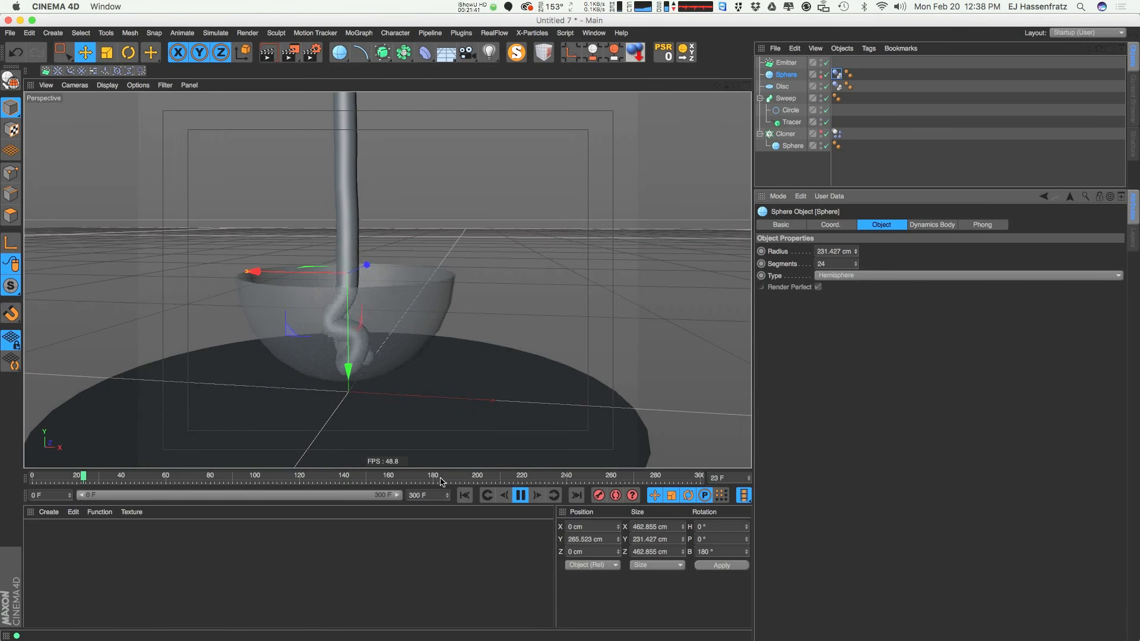
left_click_drag(405, 343, 409, 369, "alt")
middle_click_drag(423, 357, 479, 324, "alt")
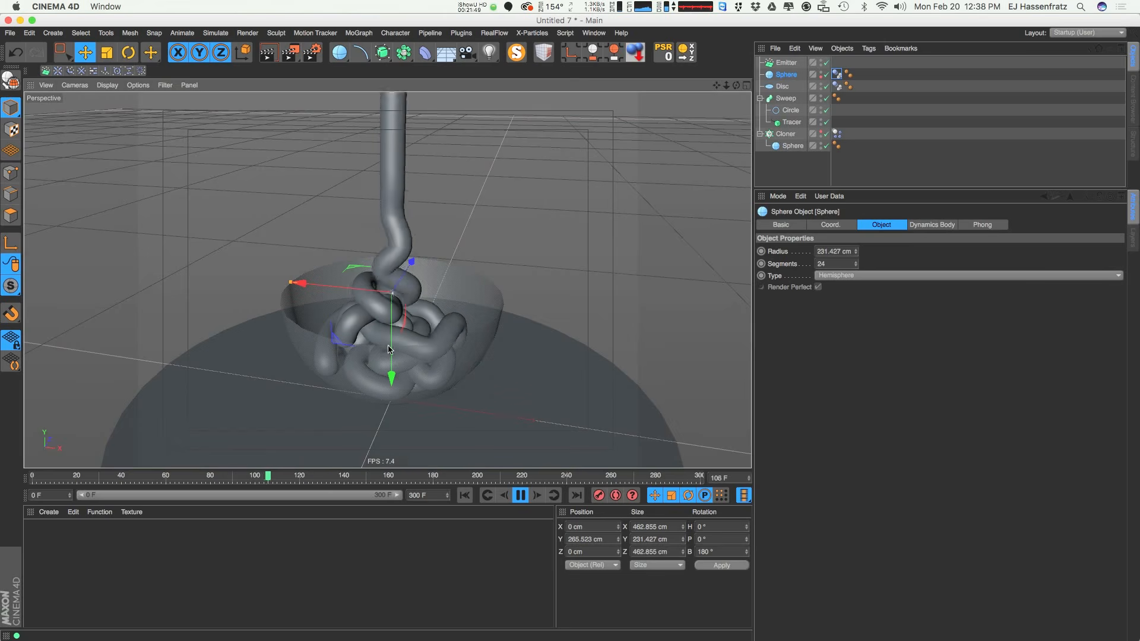
left_click_drag(383, 379, 403, 353, "alt")
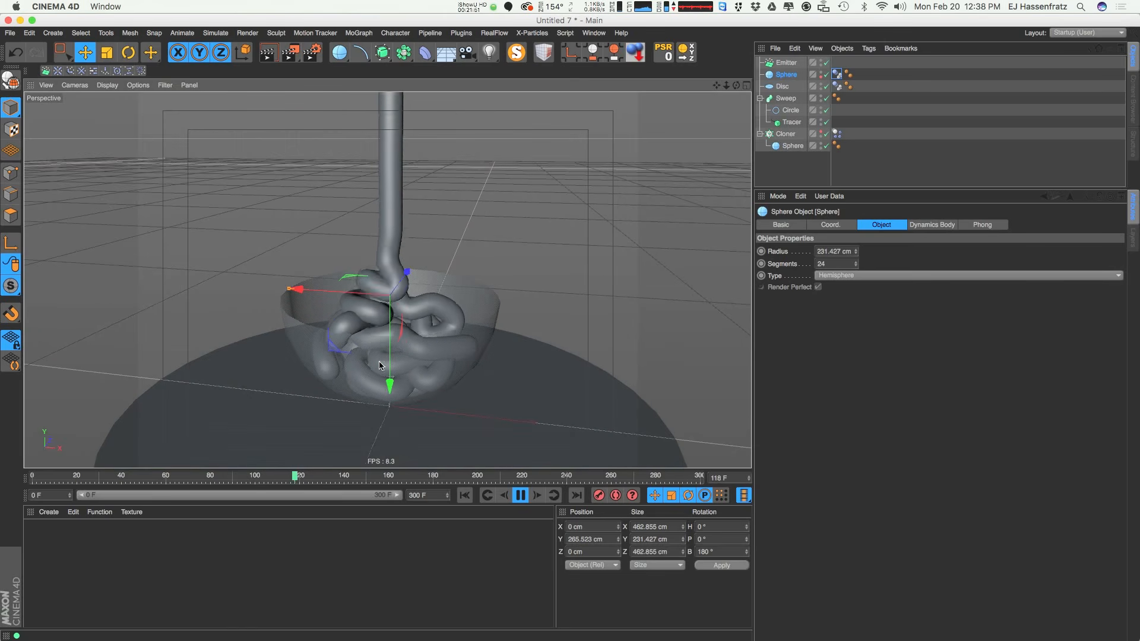
scroll(415, 348, "up", 2)
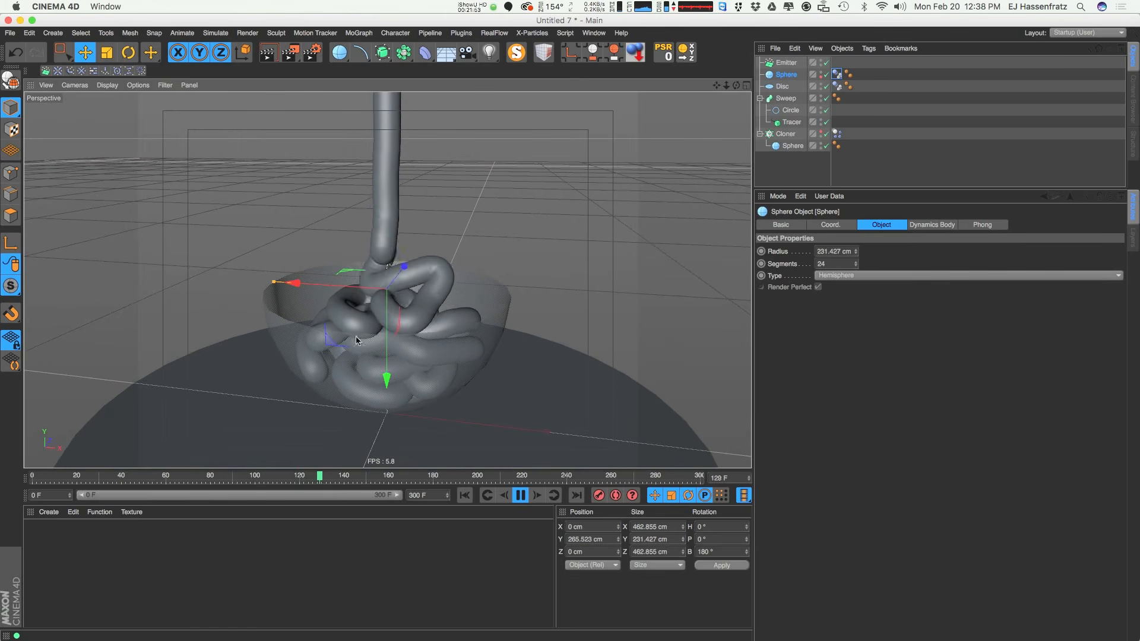